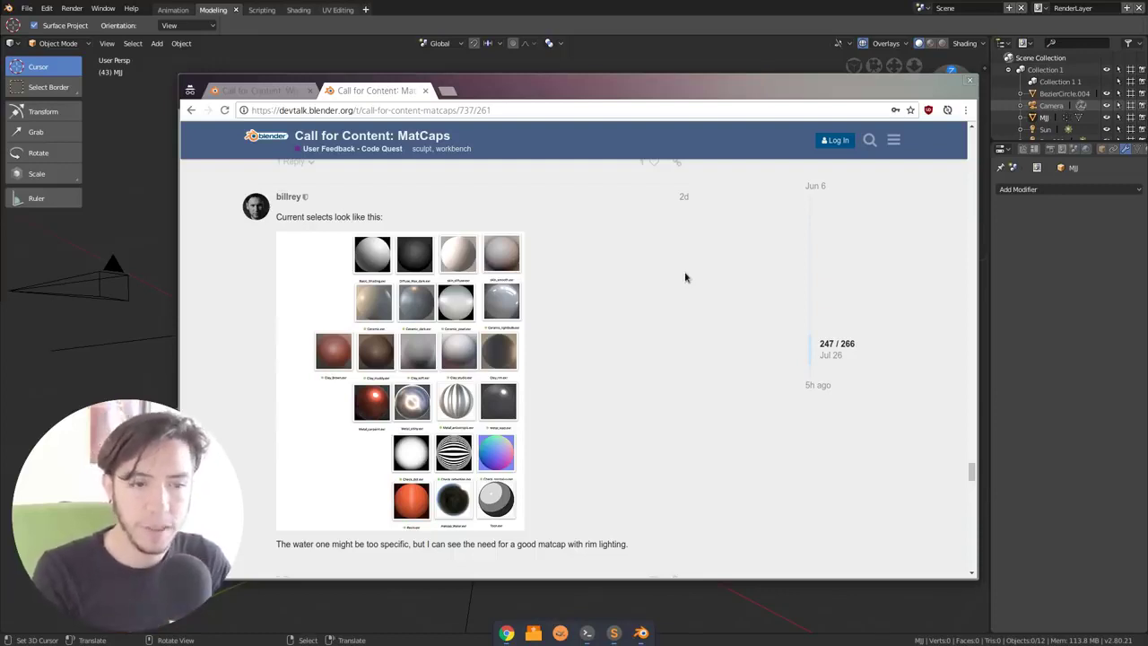
# - Shade the hair-and-head model with a dark MatCap in Blender's viewport
pyautogui.scroll(-1, 682, 266)
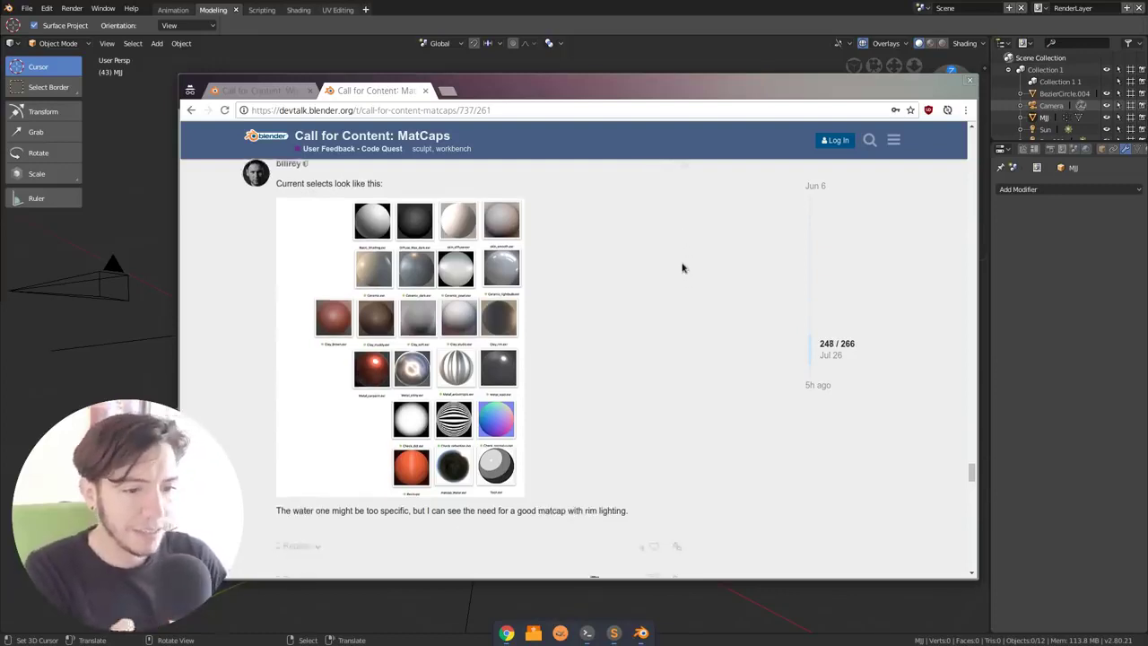
pyautogui.scroll(1, 682, 267)
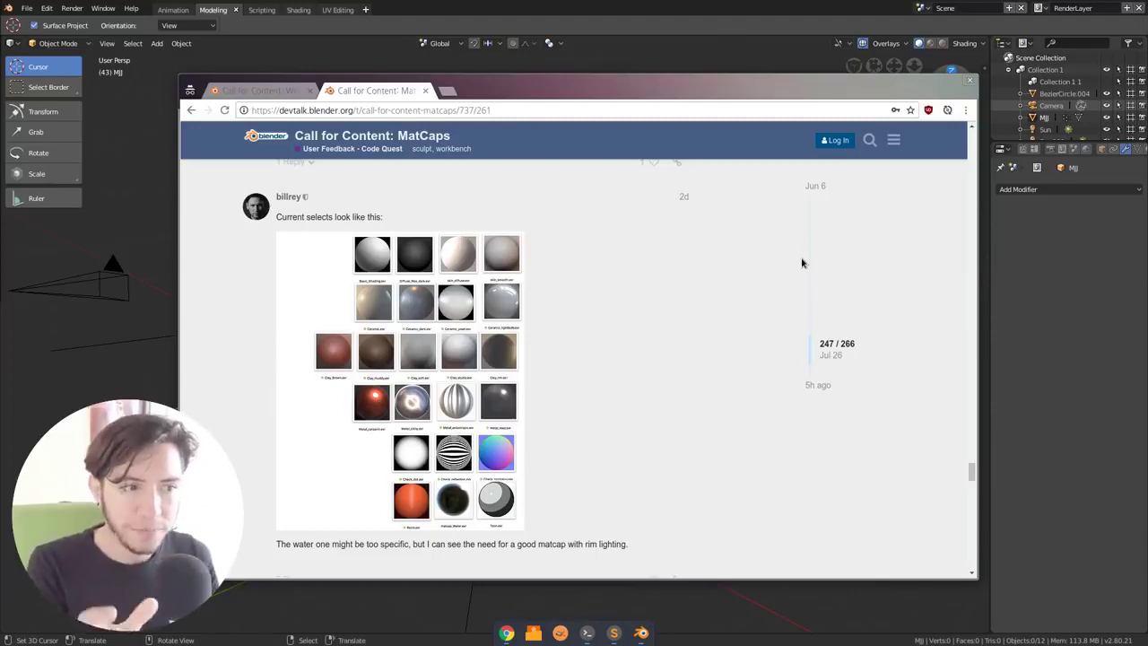
pyautogui.click(845, 34)
pyautogui.click(965, 43)
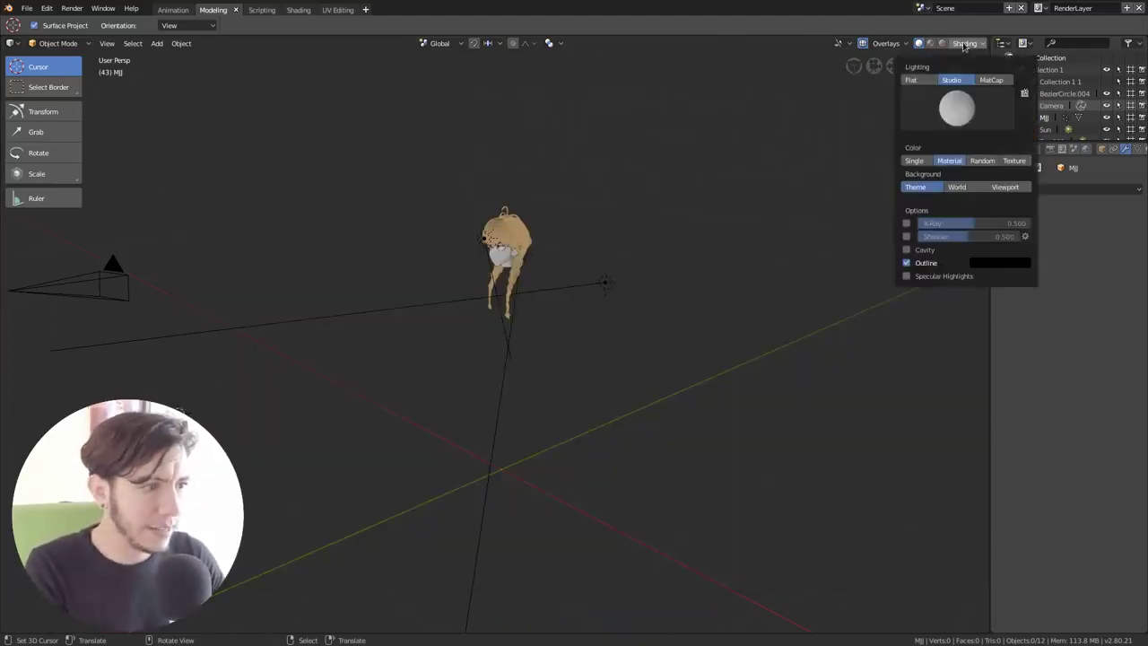
pyautogui.click(991, 80)
pyautogui.click(965, 107)
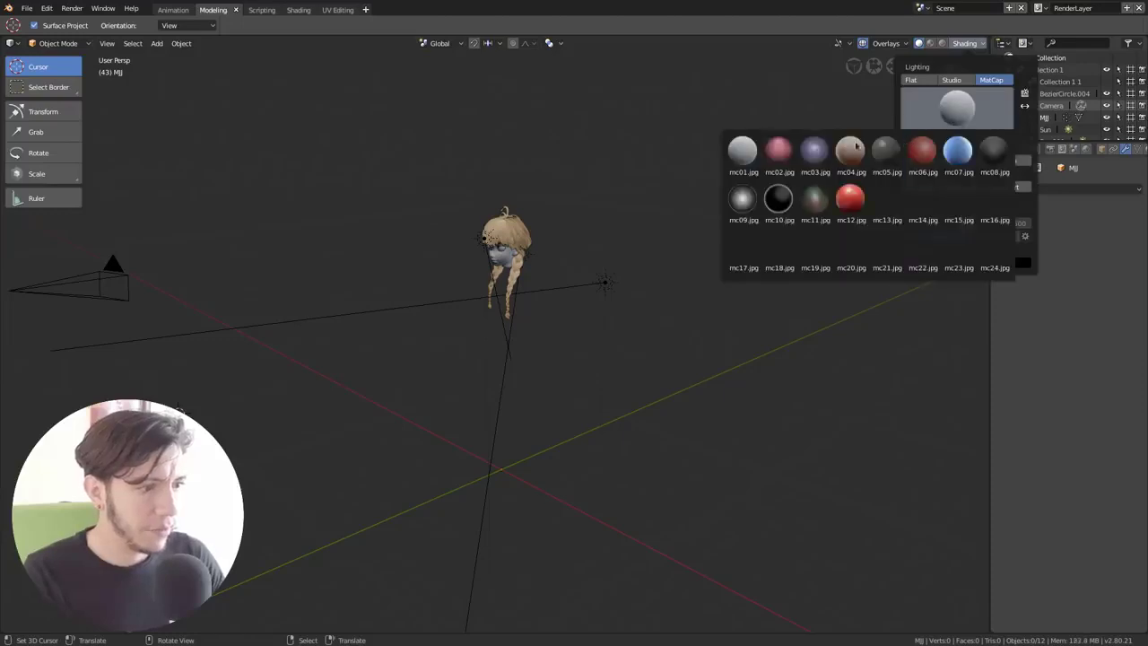
pyautogui.click(884, 147)
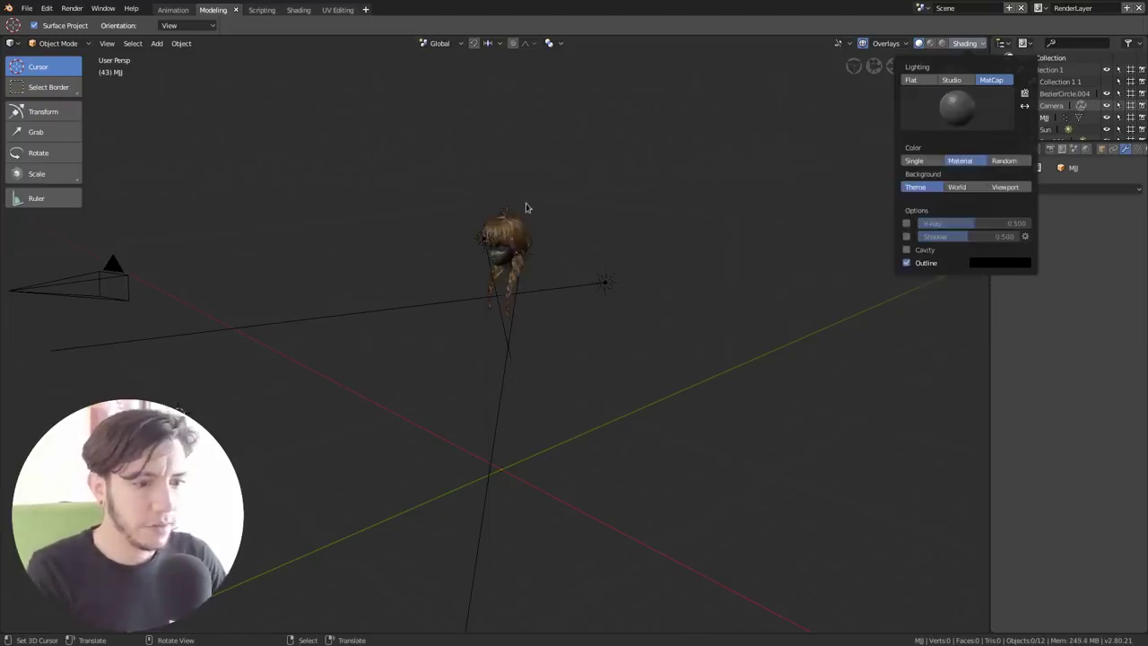
# - Flip the matcap lighting, then bring the MatCaps forum thread back in front
pyautogui.scroll(3, 530, 238)
pyautogui.keyDown('shift'); pyautogui.scroll(2, 530, 225); pyautogui.keyUp('shift')
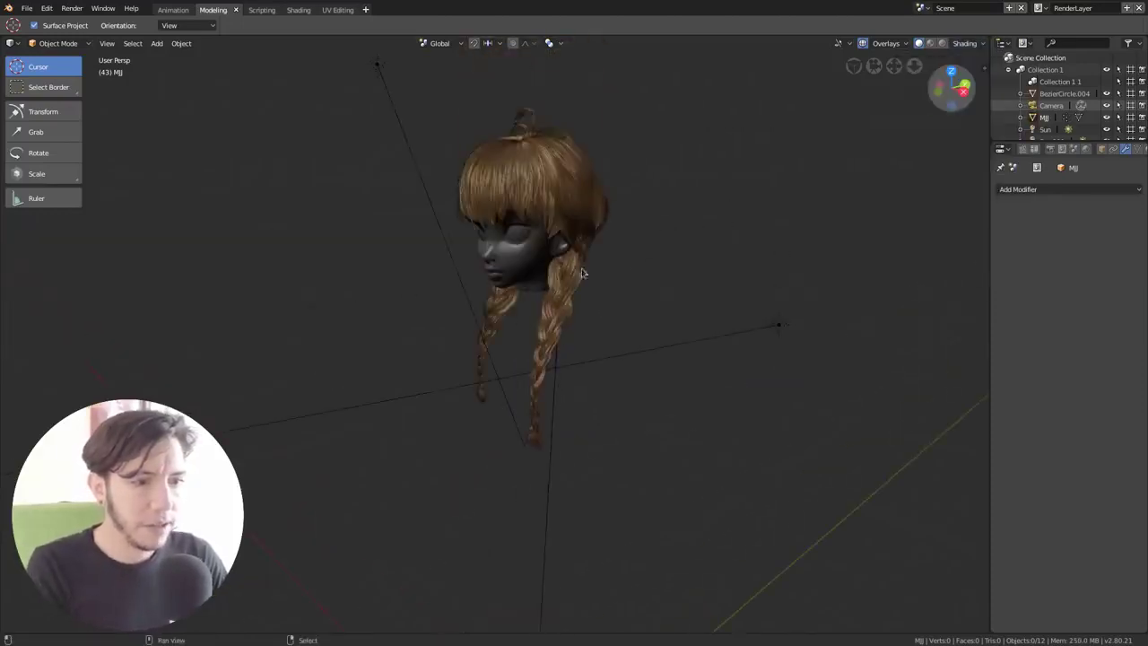
pyautogui.click(965, 43)
pyautogui.click(1027, 108)
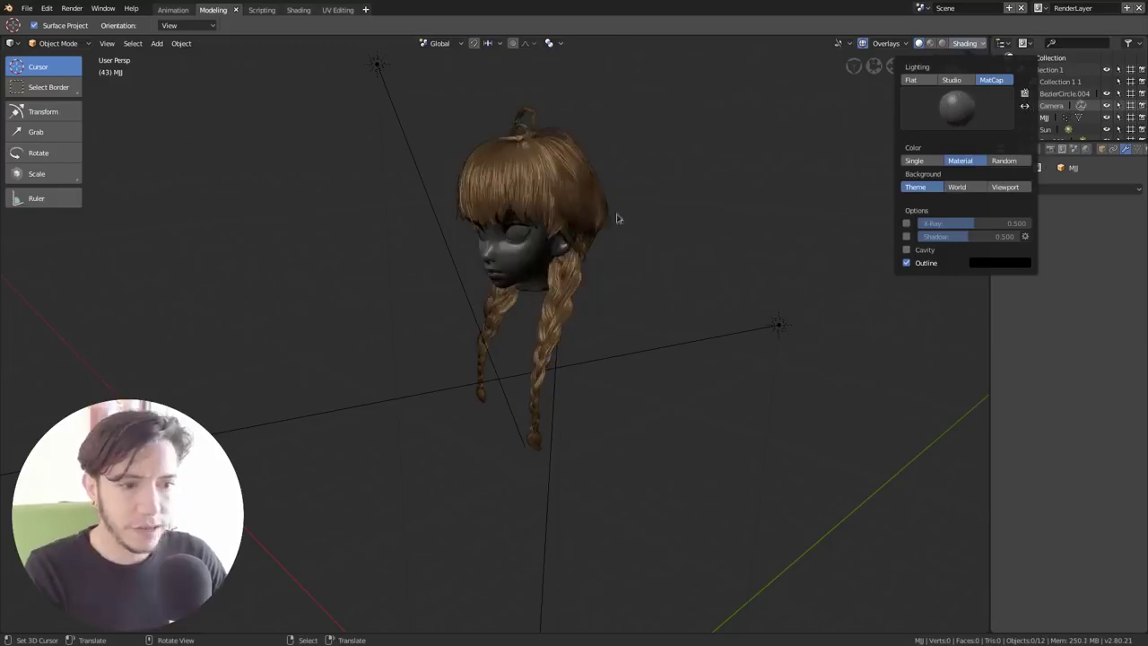
pyautogui.press('super')
pyautogui.click(623, 340)
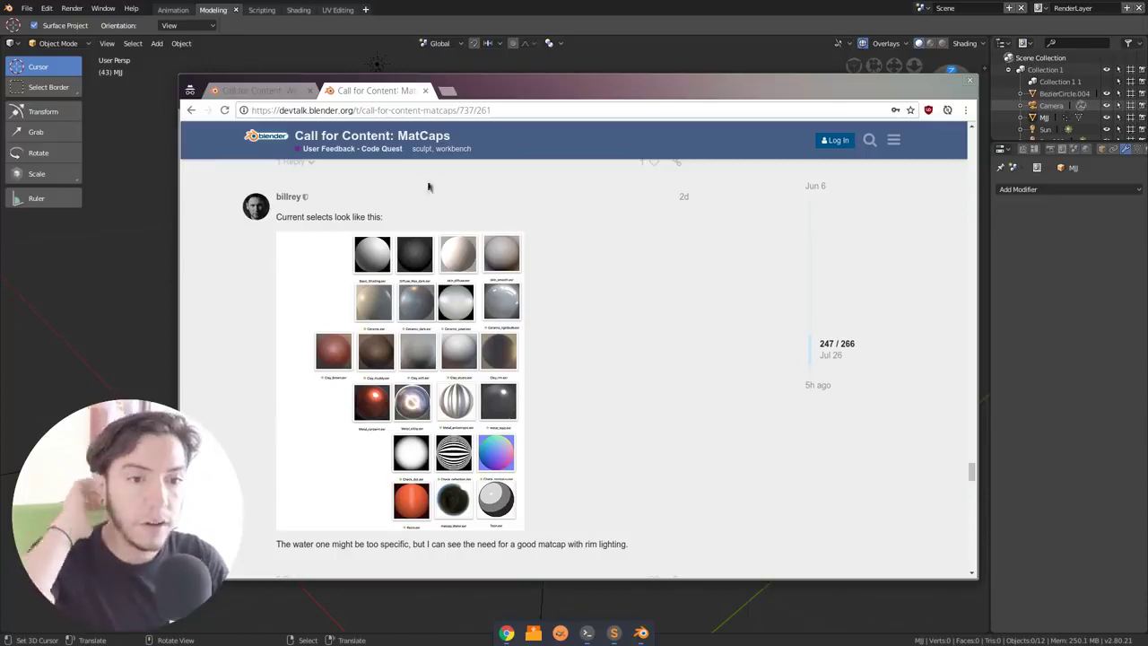
# - Browse the proposed workspaces in the Call for Content: Workspaces thread
pyautogui.click(264, 95)
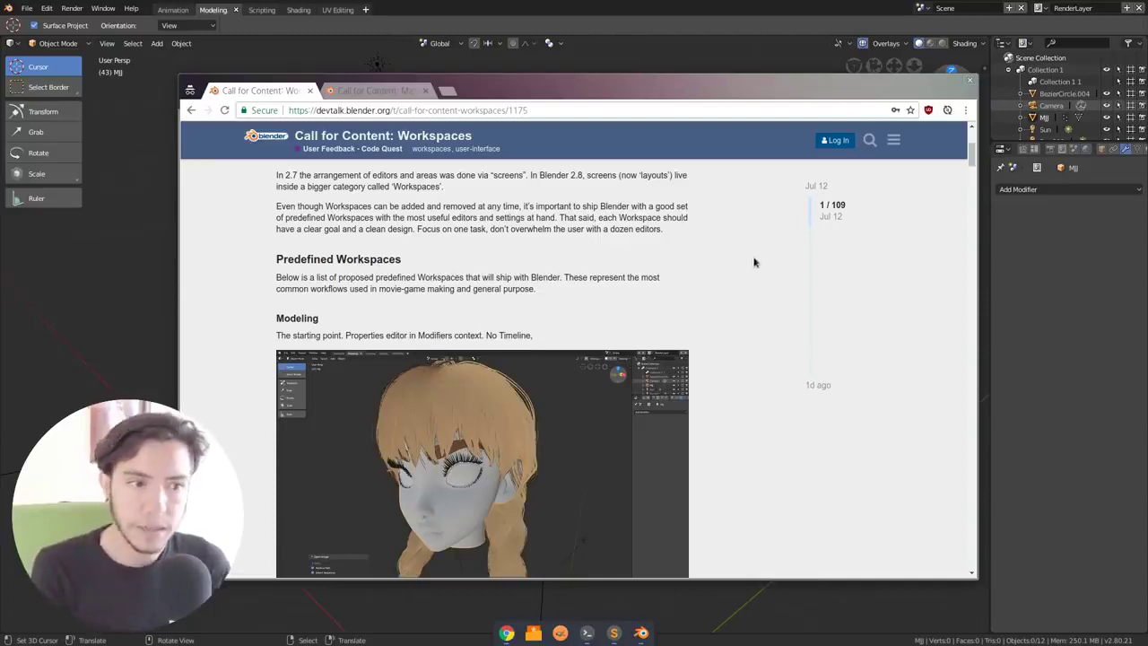
pyautogui.scroll(5, 767, 269)
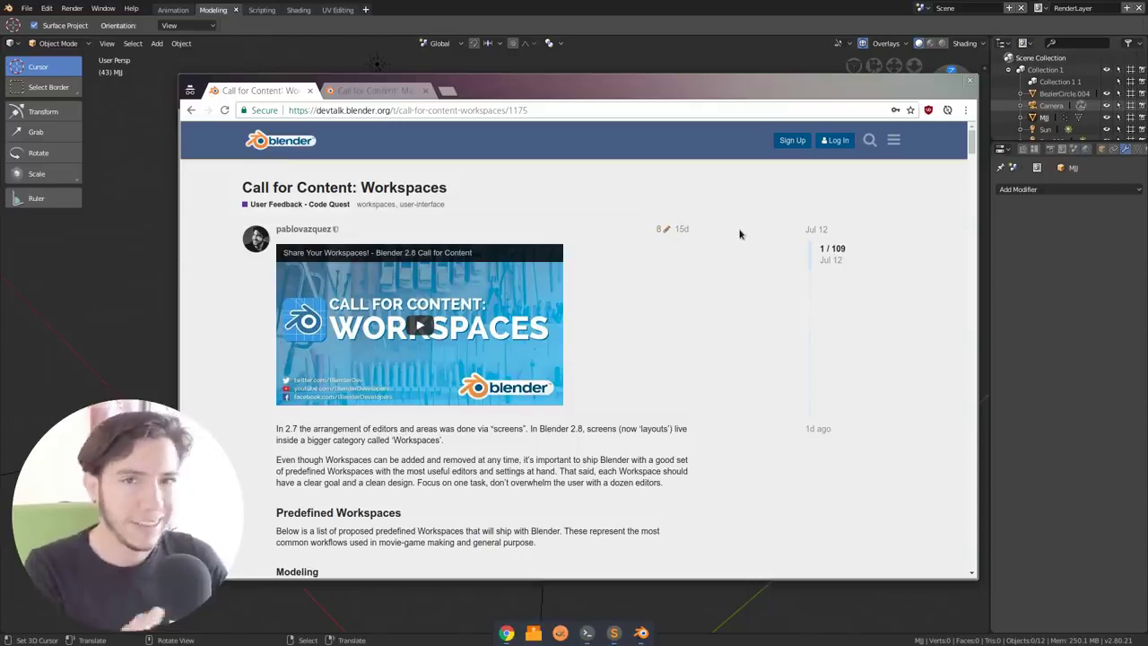
pyautogui.scroll(-4, 741, 235)
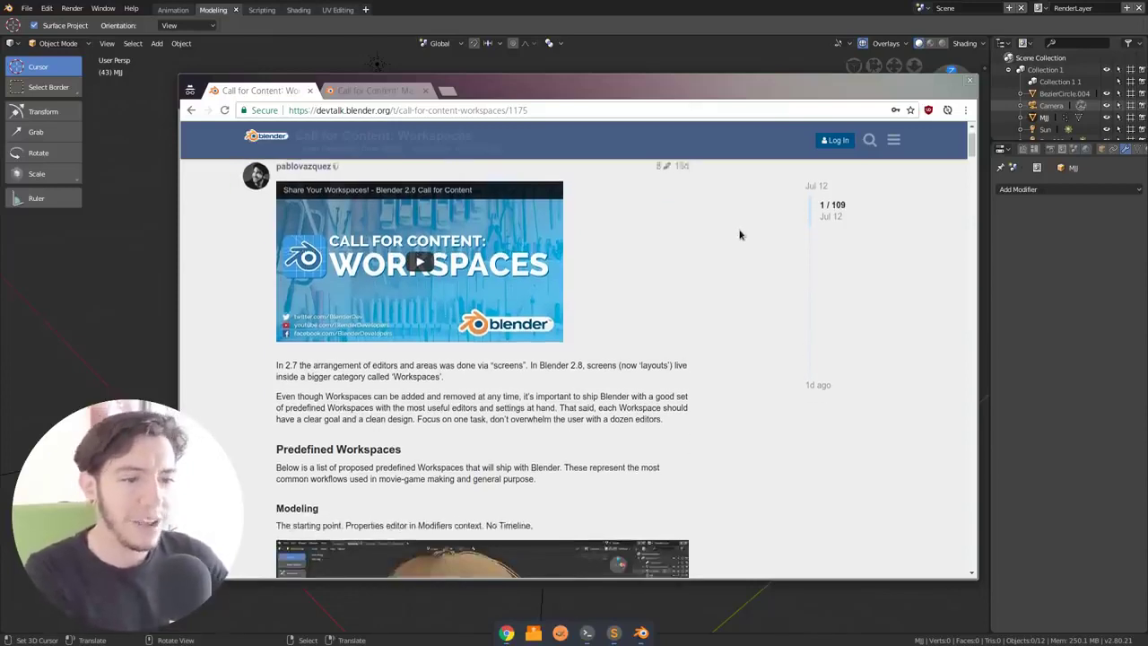
pyautogui.scroll(-1, 740, 233)
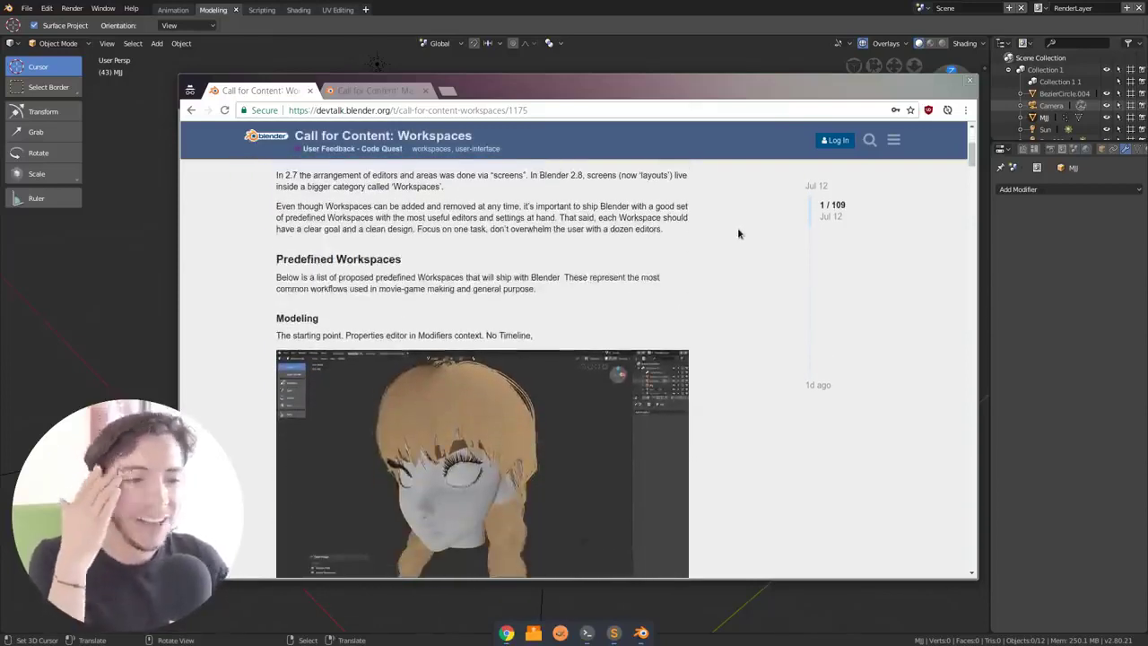
pyautogui.scroll(-3, 738, 233)
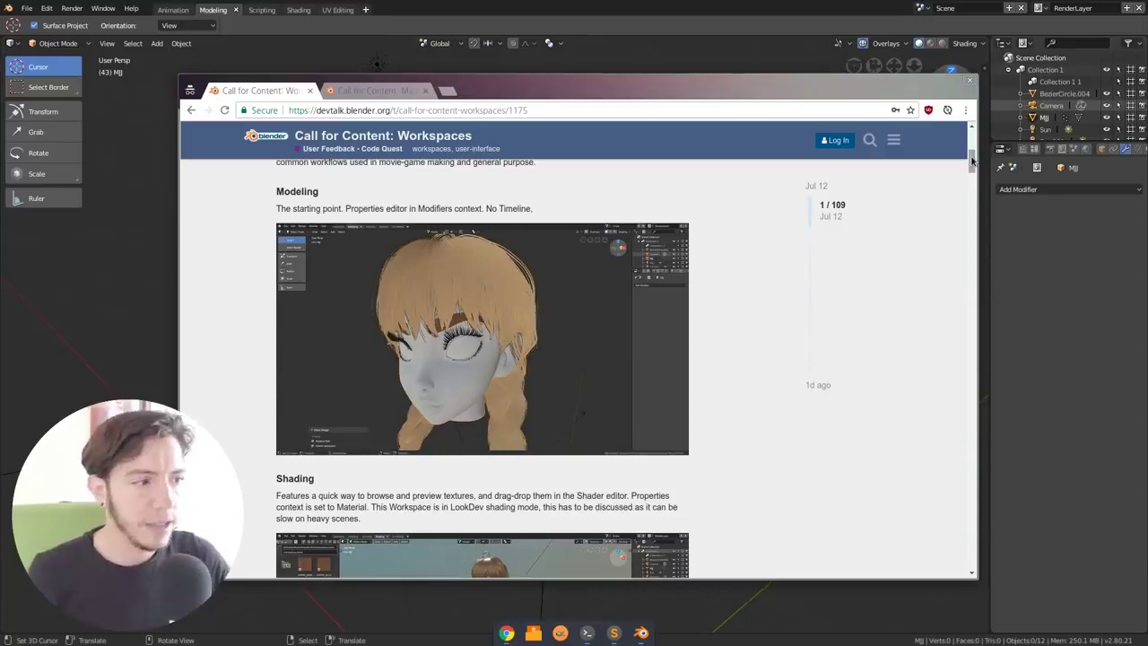
pyautogui.moveTo(973, 160)
pyautogui.mouseDown()
pyautogui.moveTo(973, 531)
pyautogui.moveTo(991, 534)
pyautogui.mouseUp()
pyautogui.moveTo(834, 243); pyautogui.dragTo(841, 305)
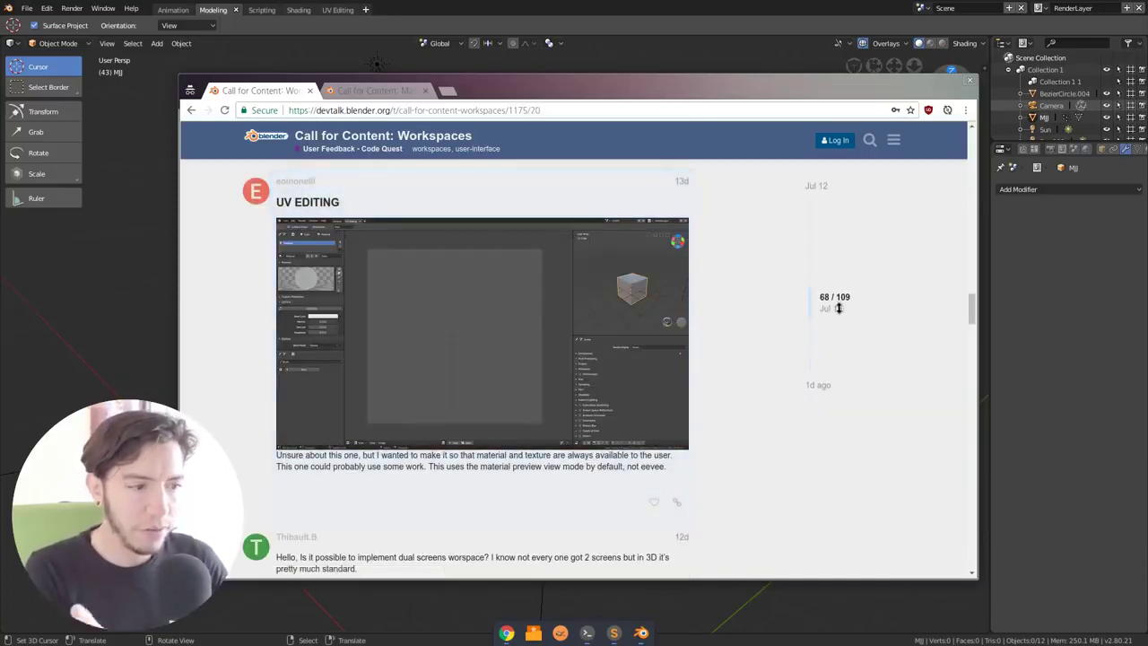
# - Jump back to the thread's first post, skim it, then hide the browser
pyautogui.click(826, 184)
pyautogui.scroll(-5, 892, 275)
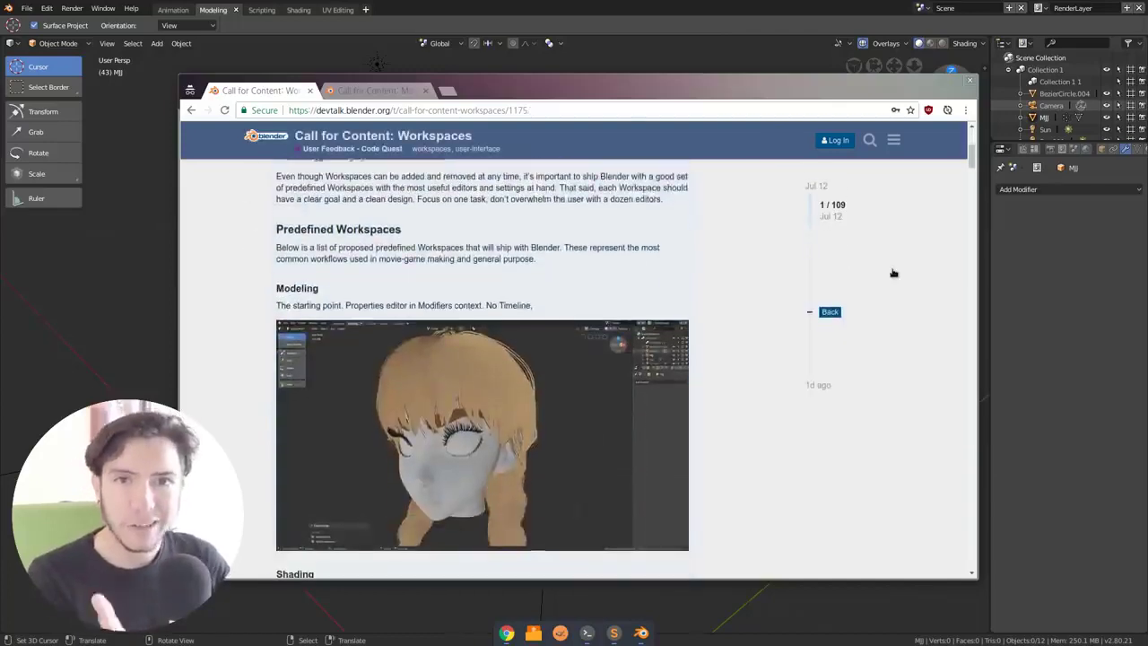
pyautogui.scroll(-1, 893, 273)
pyautogui.scroll(-1, 889, 274)
pyautogui.scroll(1, 887, 263)
pyautogui.scroll(-1, 891, 268)
pyautogui.scroll(1, 700, 249)
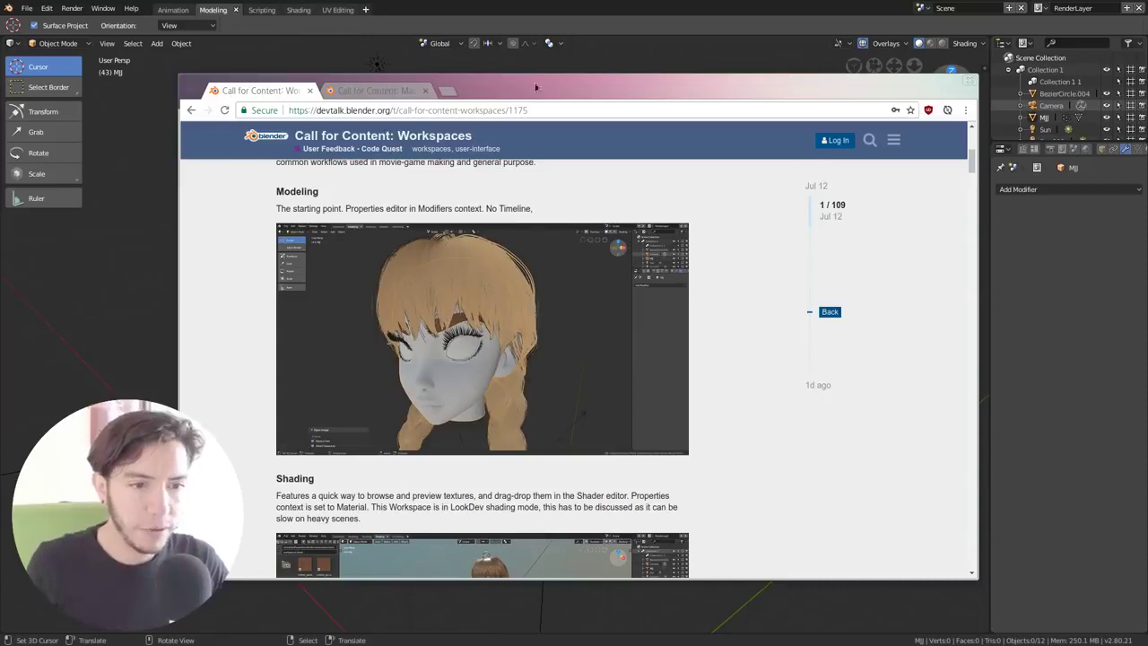
pyautogui.click(576, 26)
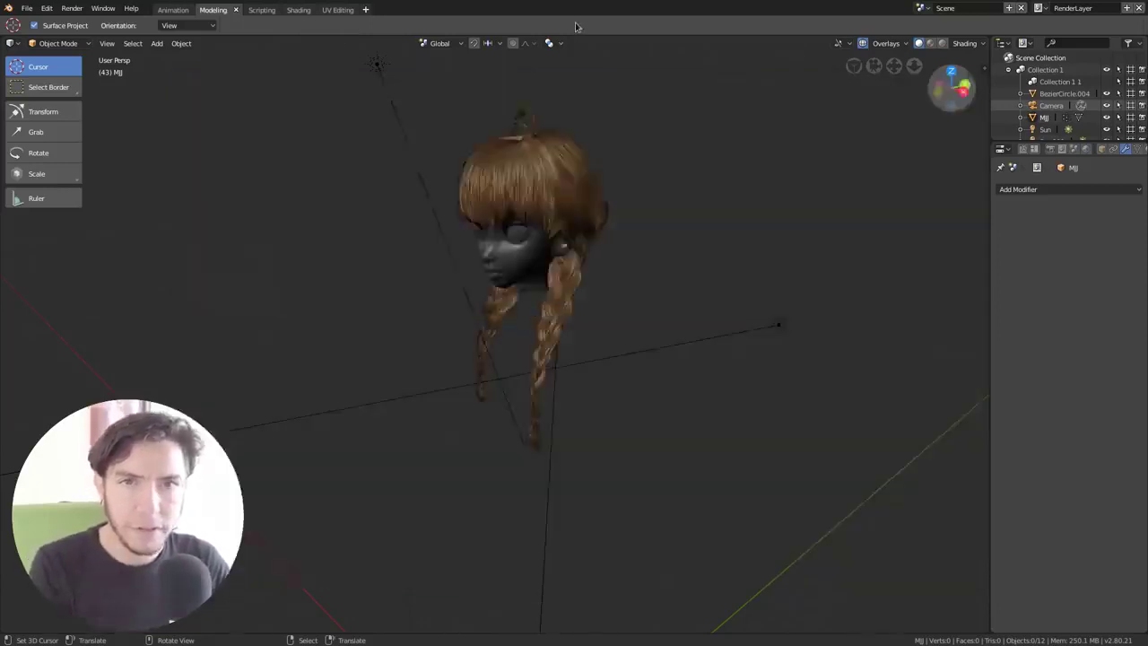
# - Switch viewport lighting to Studio and orbit so the braided model faces forward
pyautogui.click(969, 43)
pyautogui.click(951, 79)
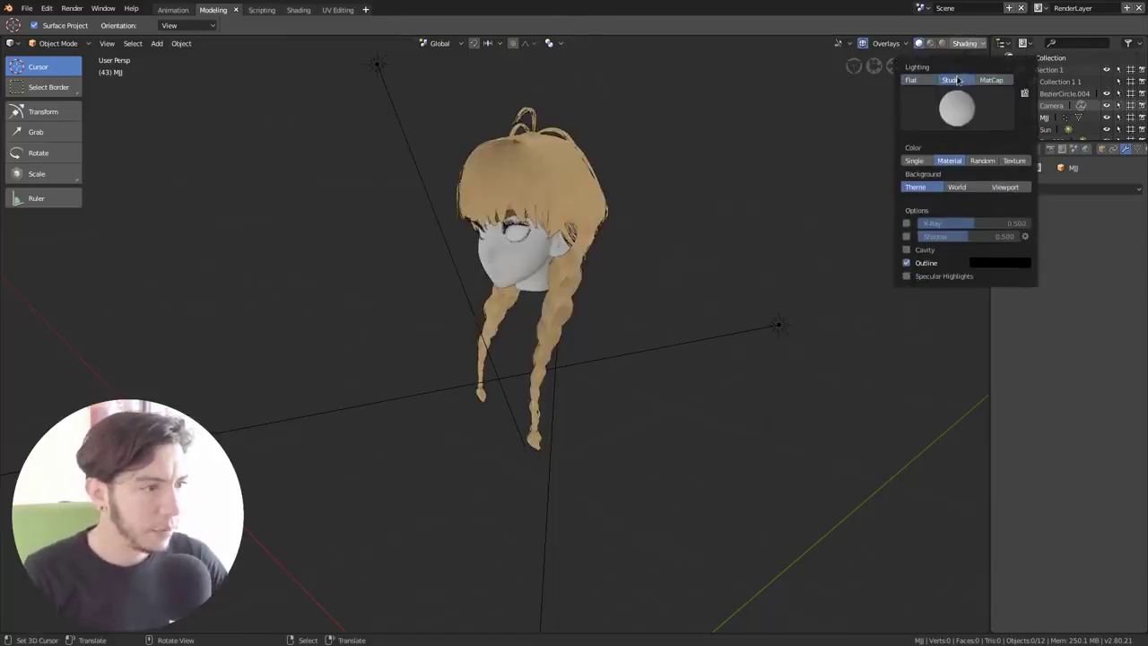
pyautogui.moveTo(542, 186)
pyautogui.mouseDown(button='middle')
pyautogui.moveTo(505, 192)
pyautogui.moveTo(690, 285)
pyautogui.moveTo(658, 297)
pyautogui.mouseUp(button='middle')
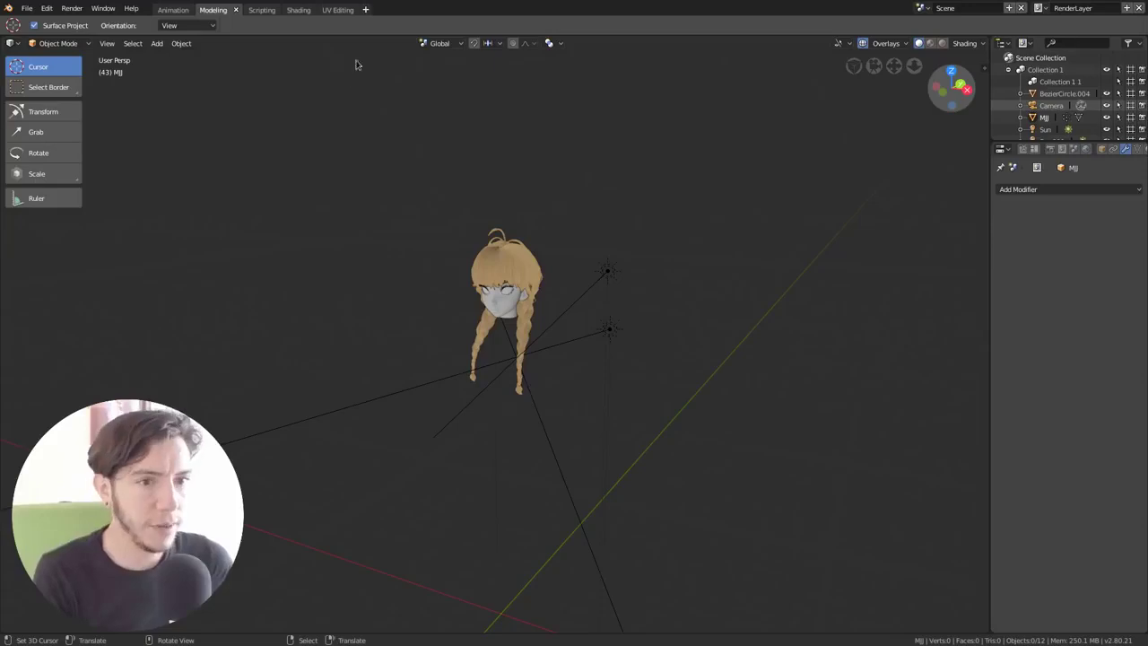
# - In the Scripting workspace, load the Background Job template into a new text block with syntax highlighting
pyautogui.click(179, 11)
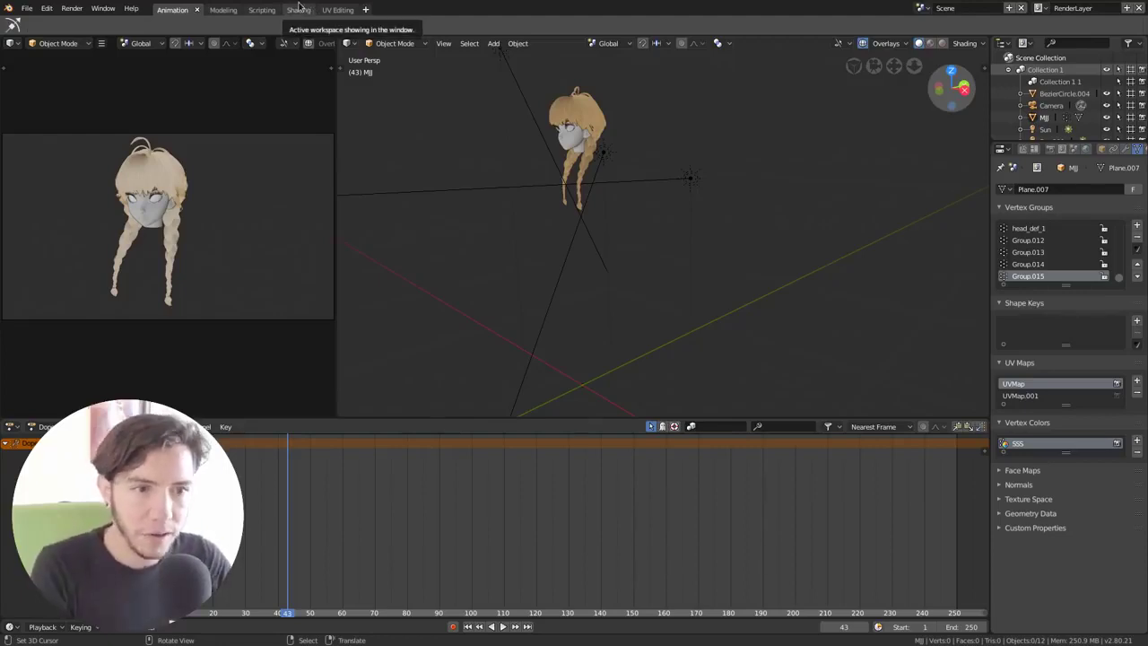
pyautogui.click(254, 11)
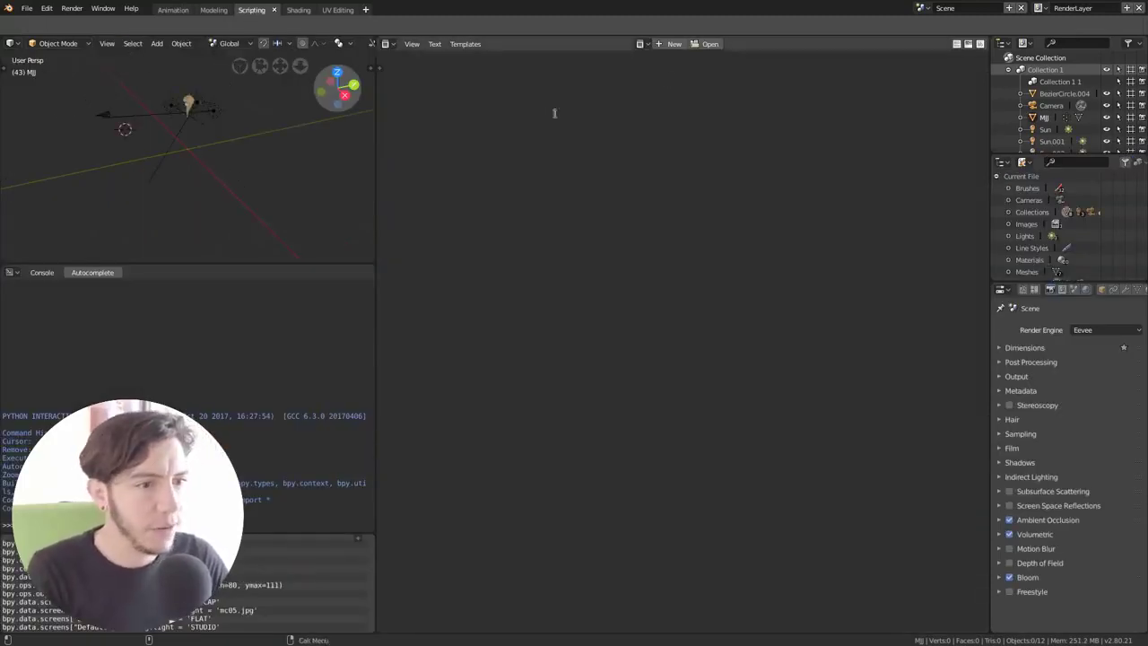
pyautogui.click(671, 44)
pyautogui.click(516, 44)
pyautogui.moveTo(543, 59)
pyautogui.click(639, 70)
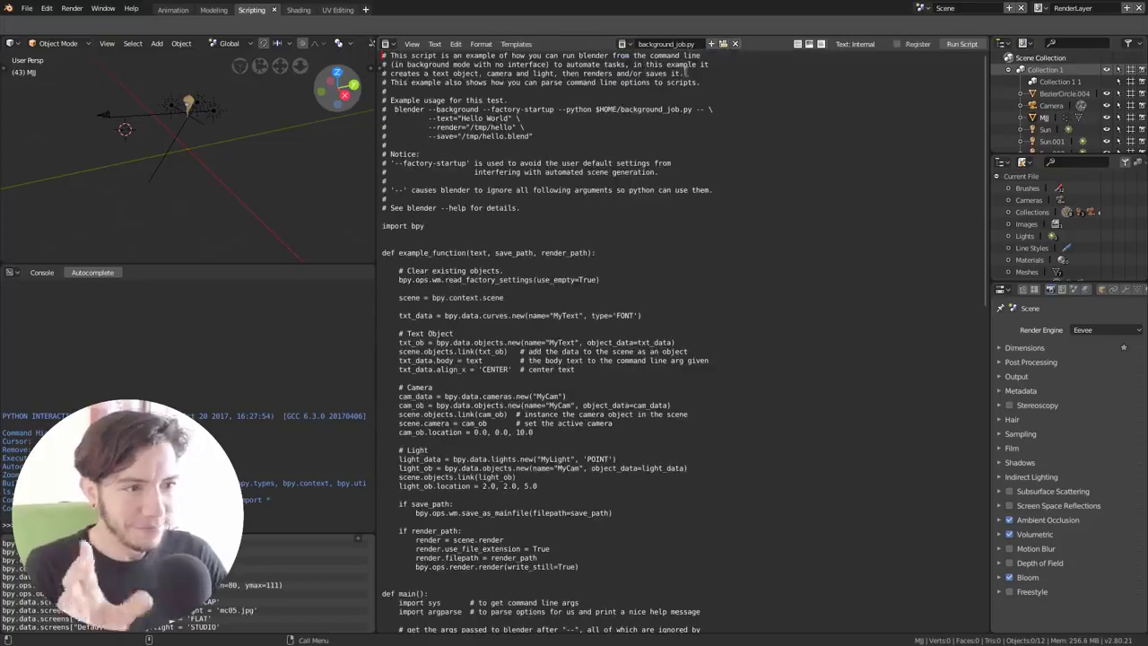
pyautogui.click(821, 43)
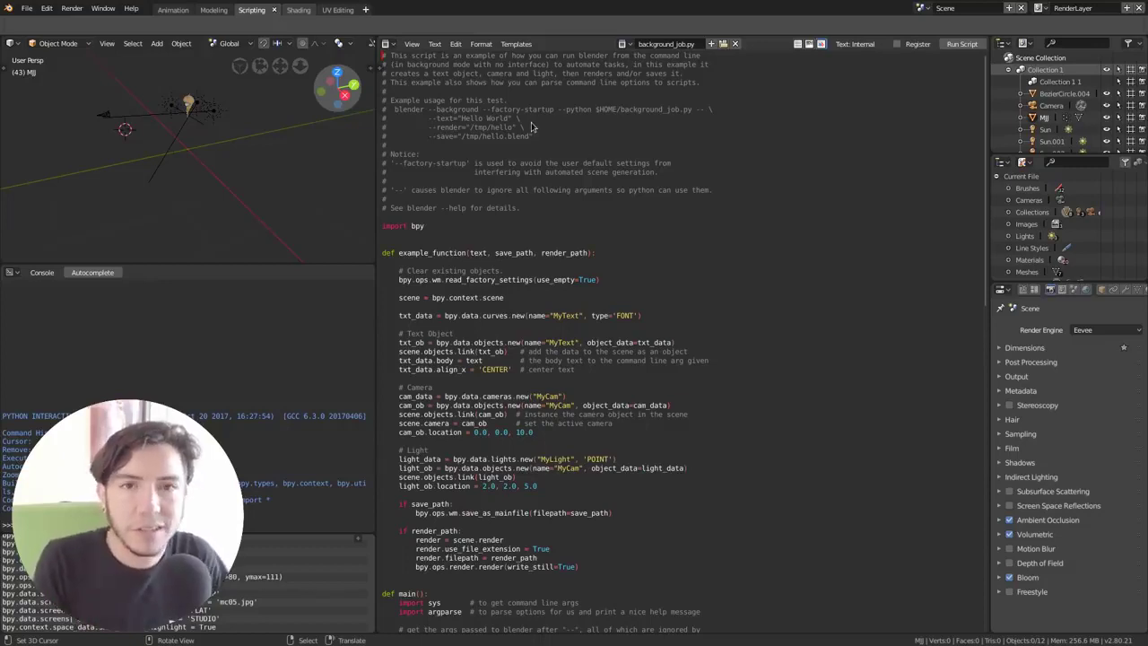
pyautogui.press('super')
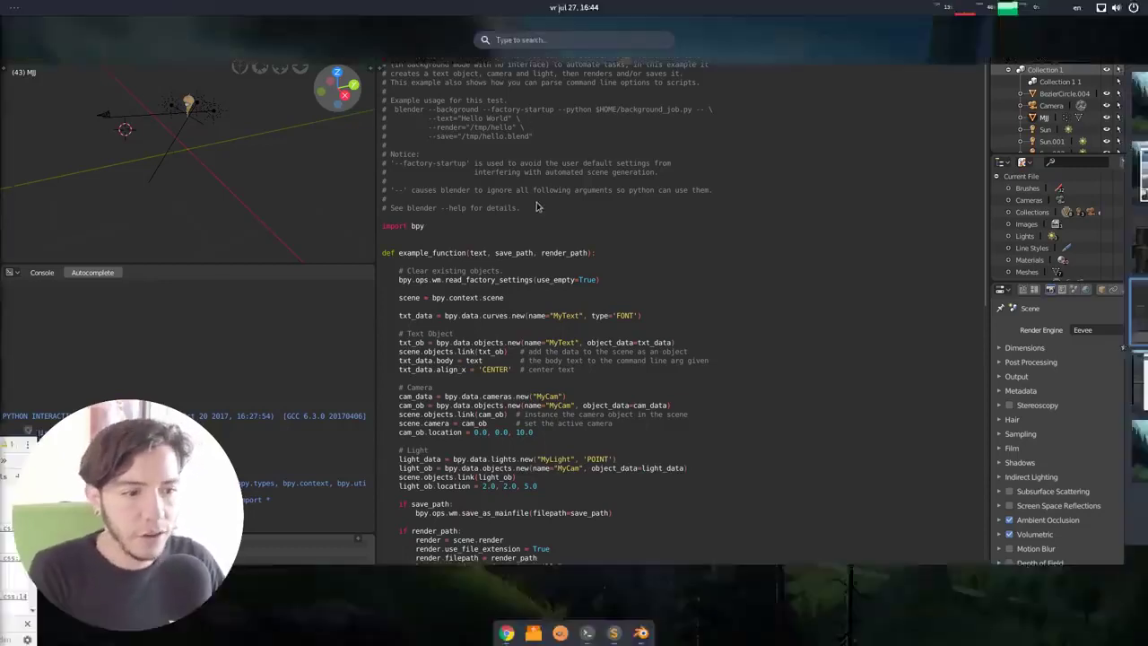
# - Launch another Blender instance and toggle its window to fullscreen
pyautogui.click(505, 346)
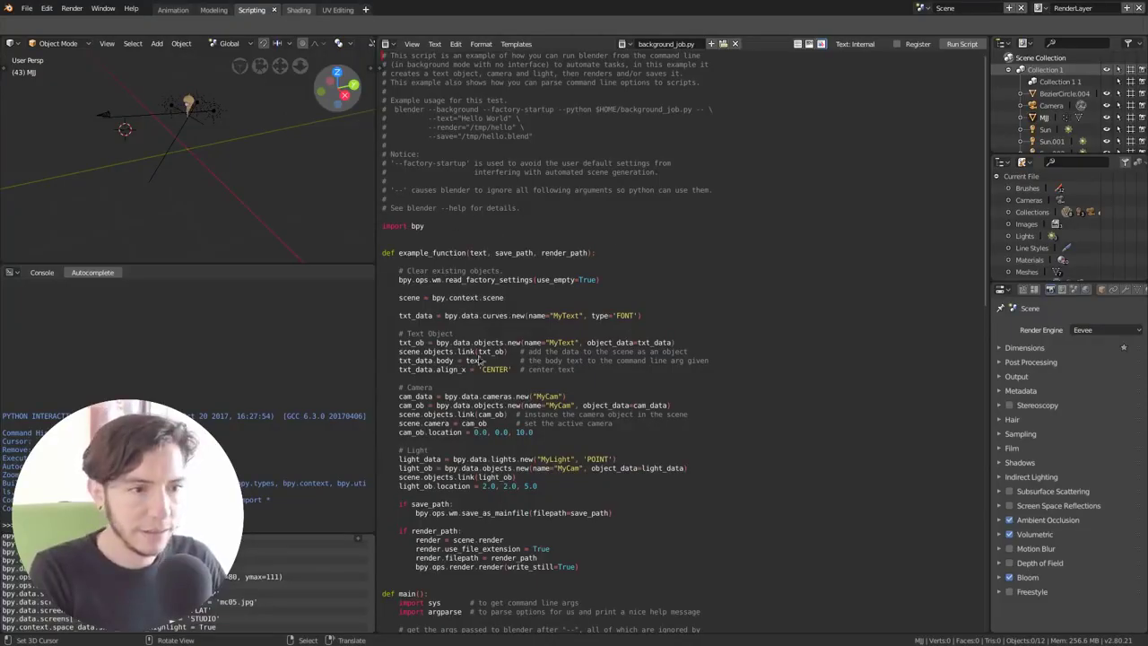
pyautogui.press('super')
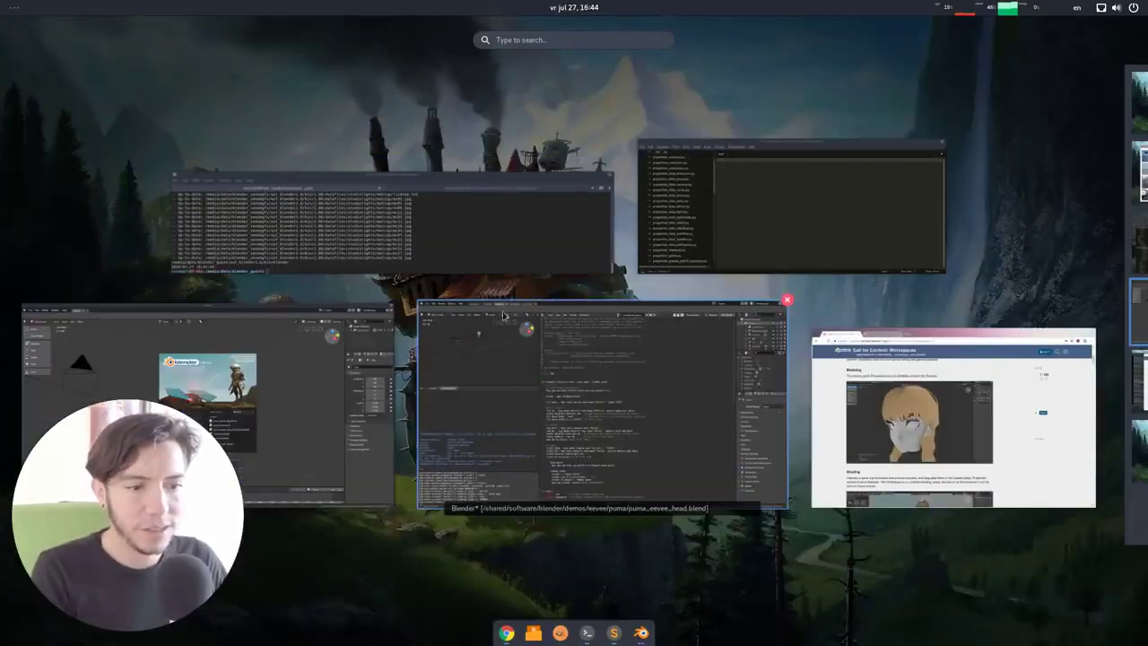
pyautogui.click(372, 320)
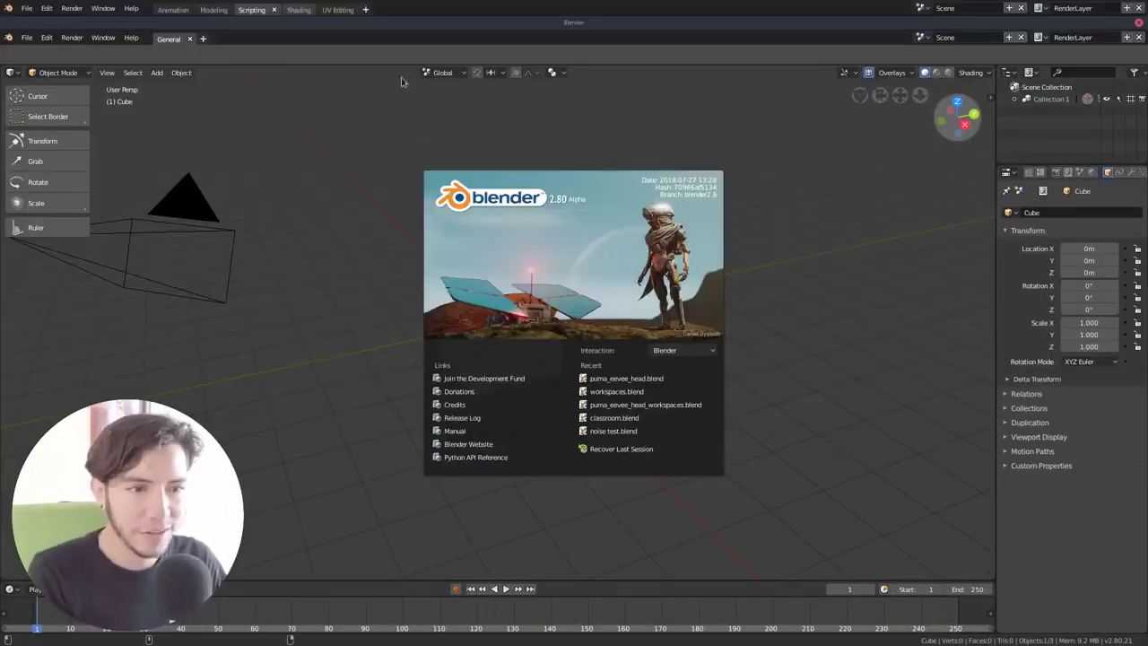
pyautogui.press('F4')
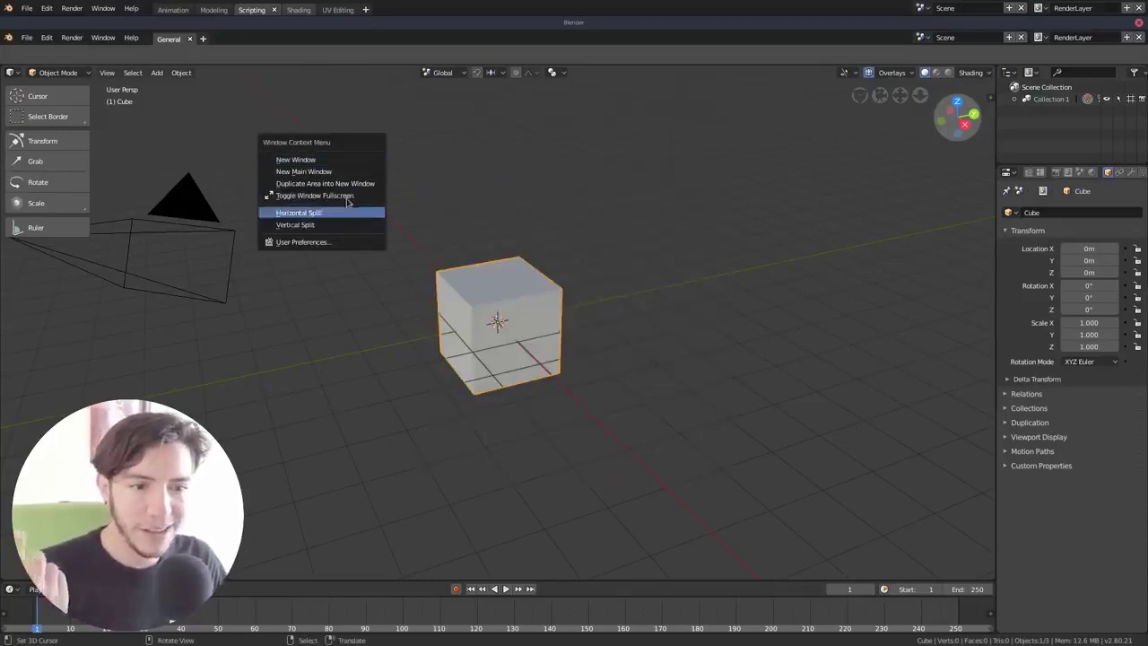
pyautogui.click(346, 194)
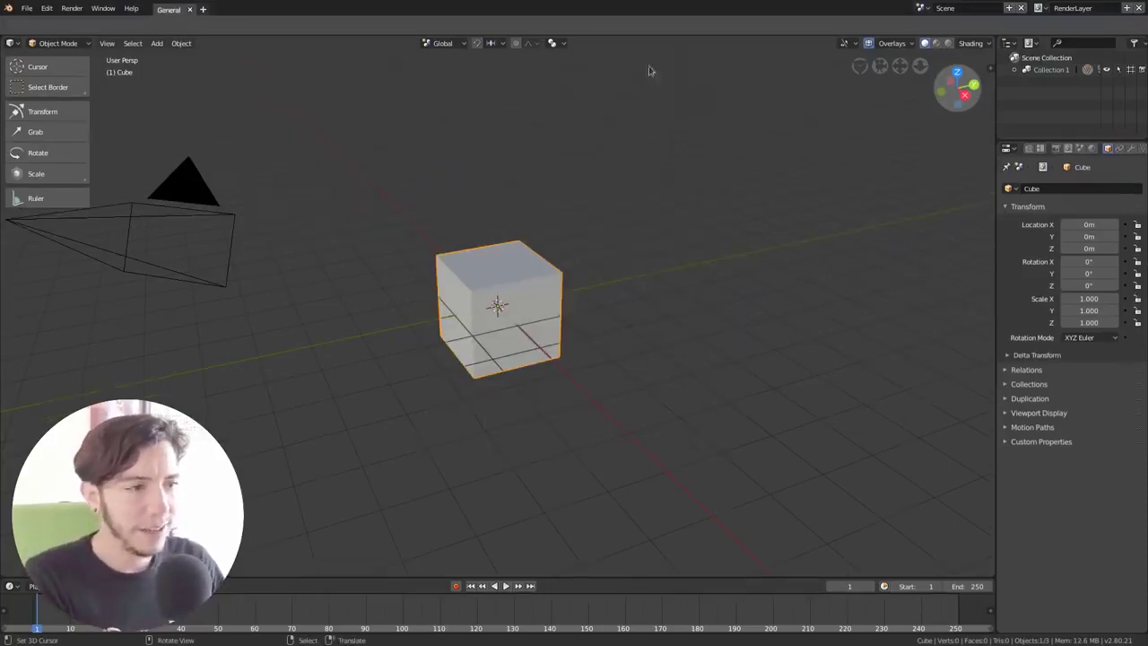
pyautogui.moveTo(493, 33); pyautogui.dragTo(492, 18)
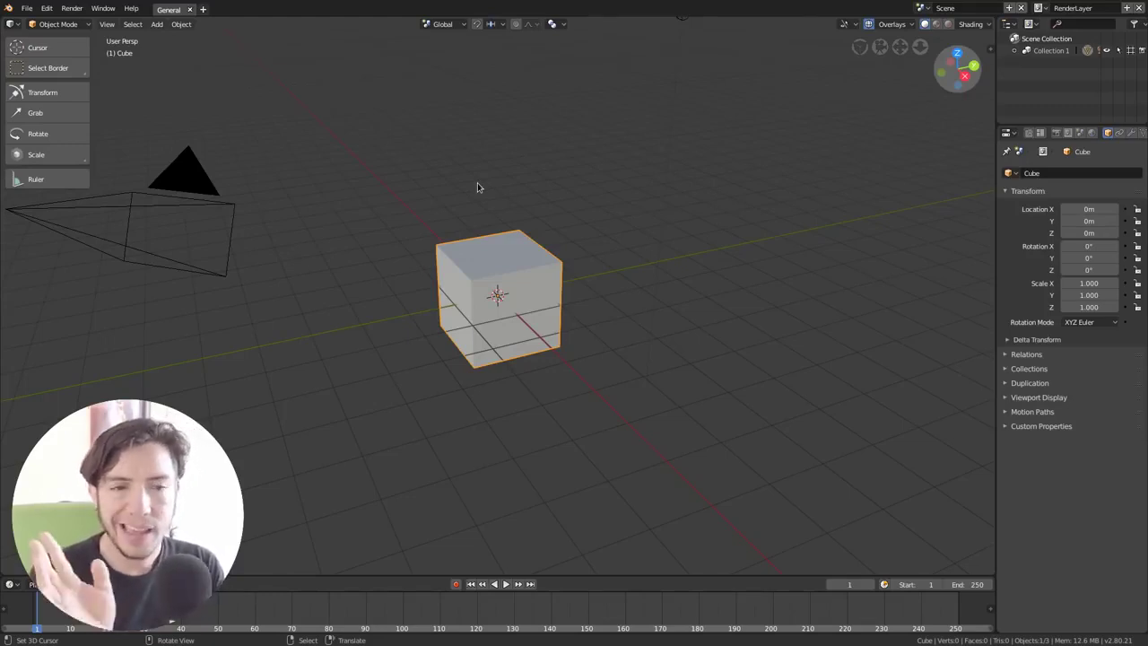
# - Scroll the Workspaces thread to 2D Animation and enlarge its screenshot
pyautogui.press('super')
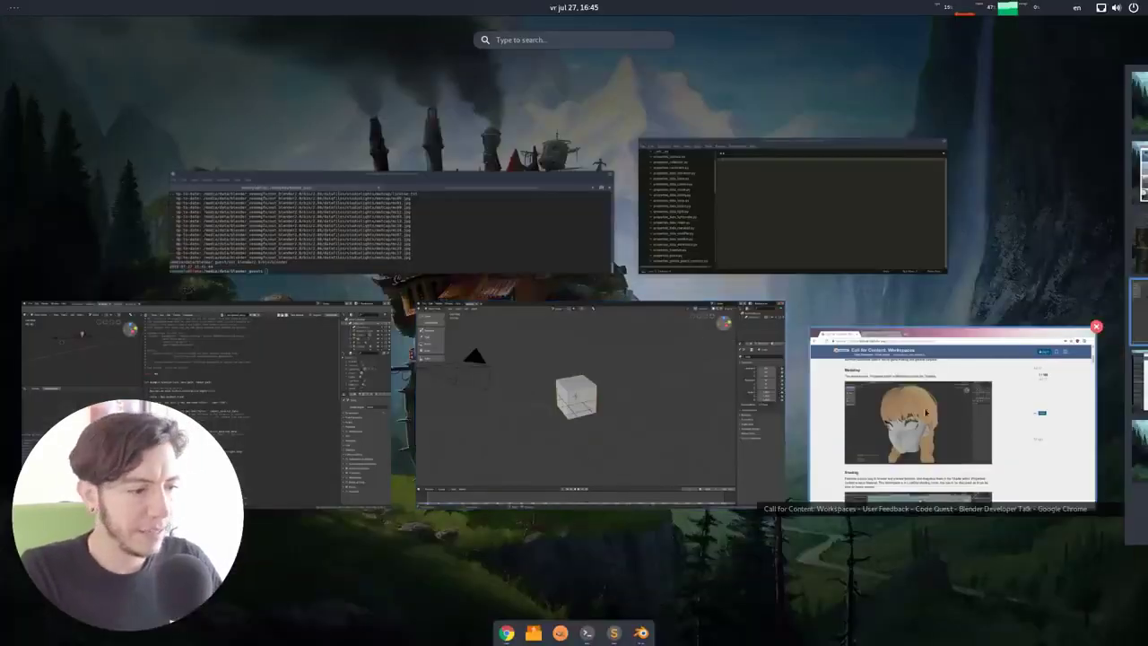
pyautogui.click(953, 418)
pyautogui.scroll(-5, 737, 318)
pyautogui.scroll(-8, 738, 317)
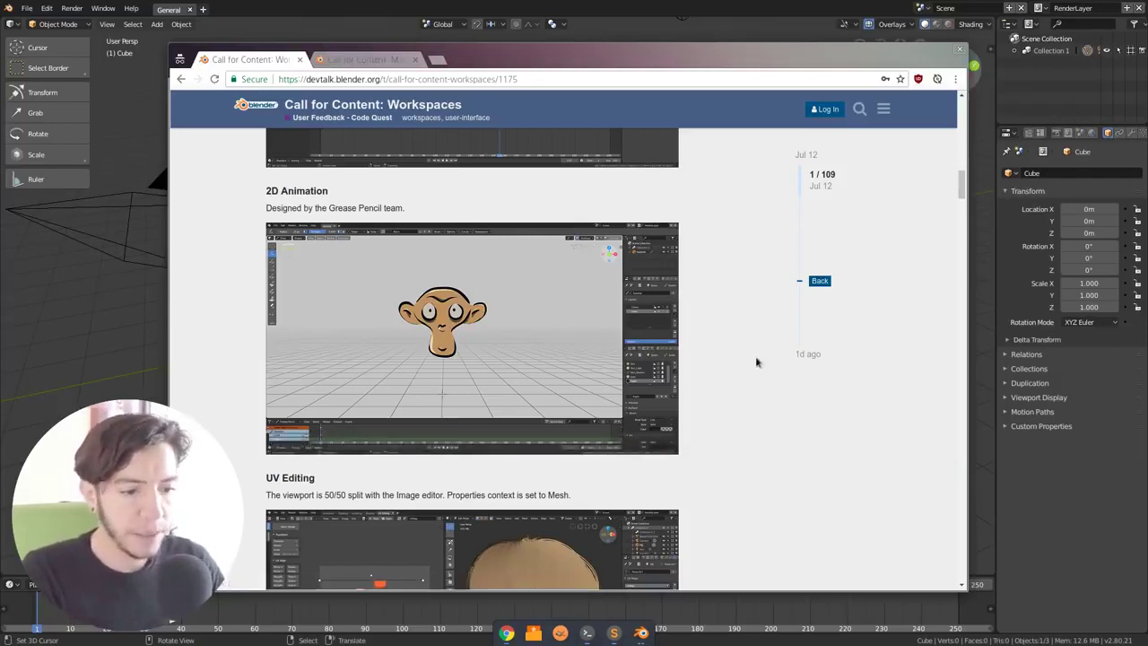
pyautogui.scroll(3, 728, 384)
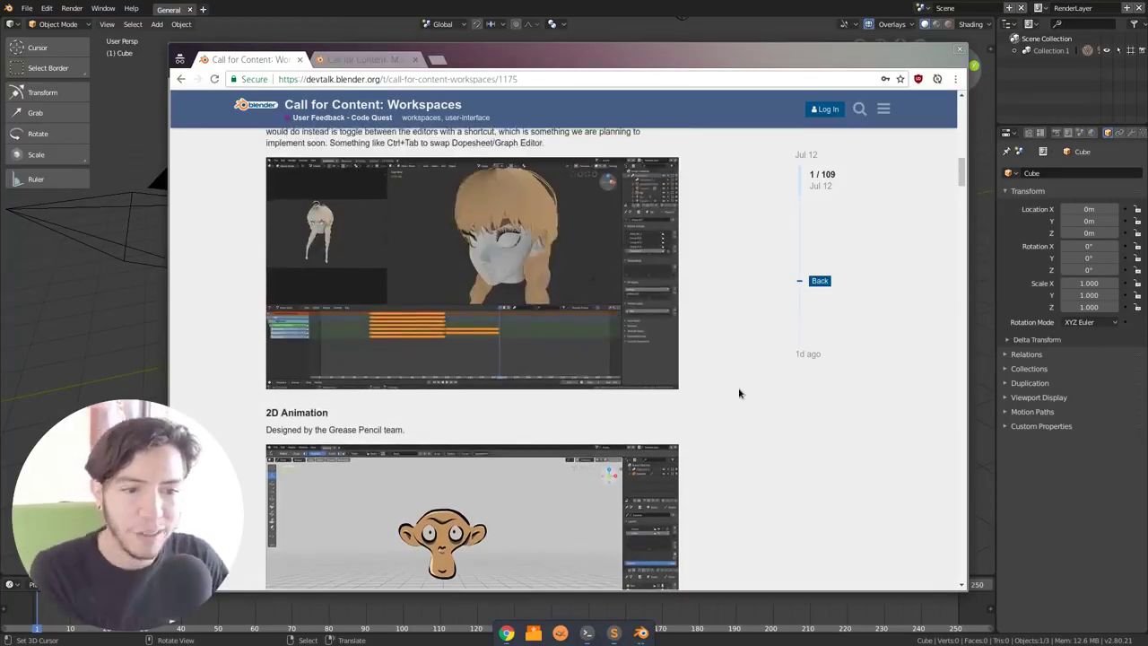
pyautogui.scroll(-3, 739, 393)
pyautogui.scroll(3, 740, 392)
pyautogui.scroll(-3, 741, 392)
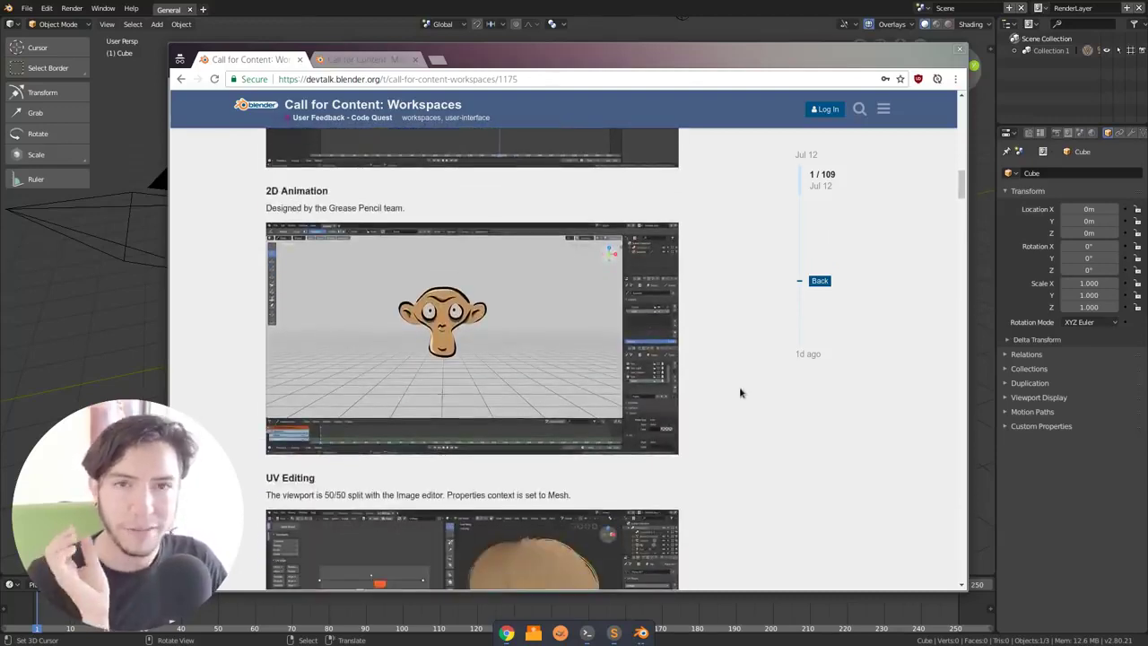
pyautogui.click(536, 307)
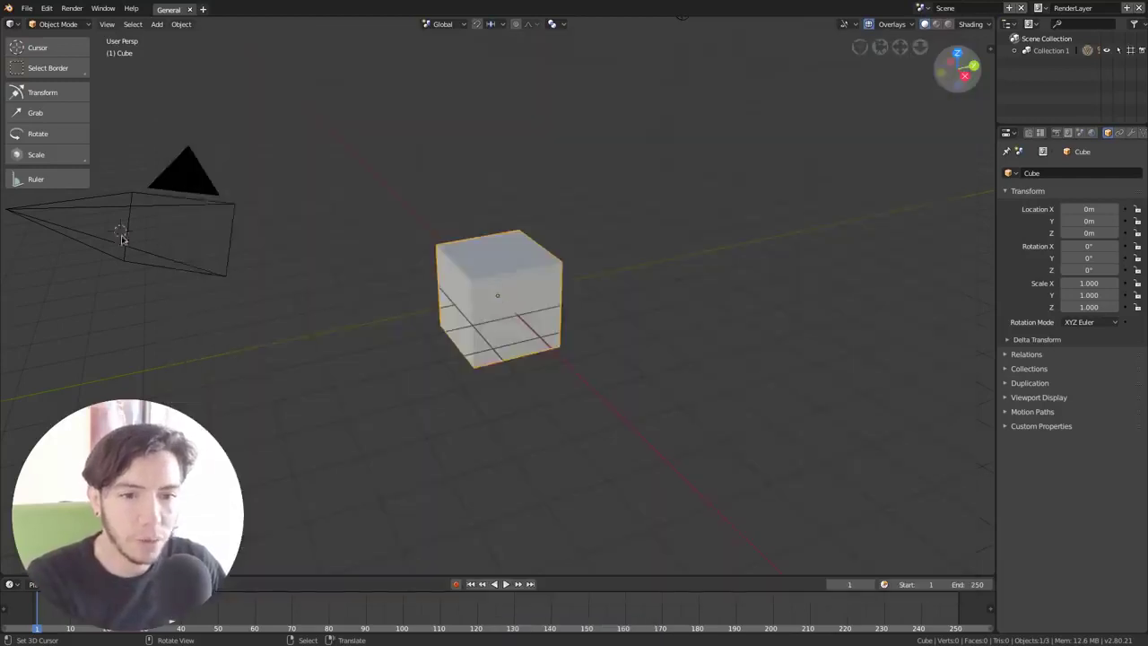
# - Orbit Blender's view closer to the cube's top, then bring the browser back in front
pyautogui.moveTo(120, 236); pyautogui.dragTo(513, 307, button='middle')
pyautogui.moveTo(702, 308); pyautogui.dragTo(723, 312, button='middle')
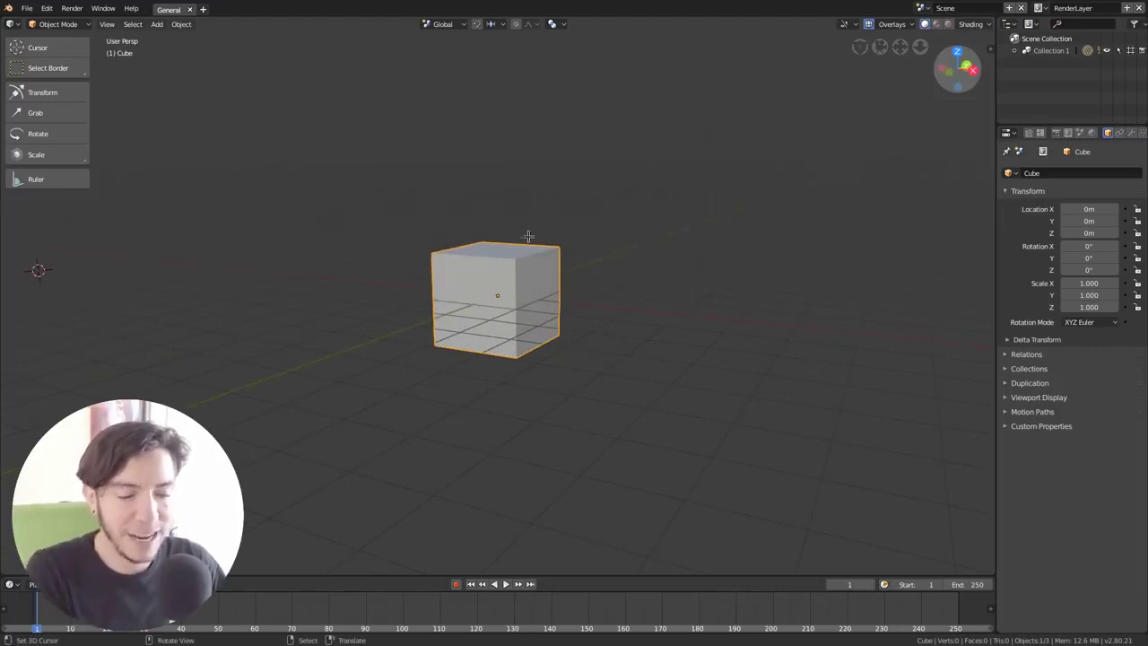
pyautogui.press('super')
pyautogui.click(897, 388)
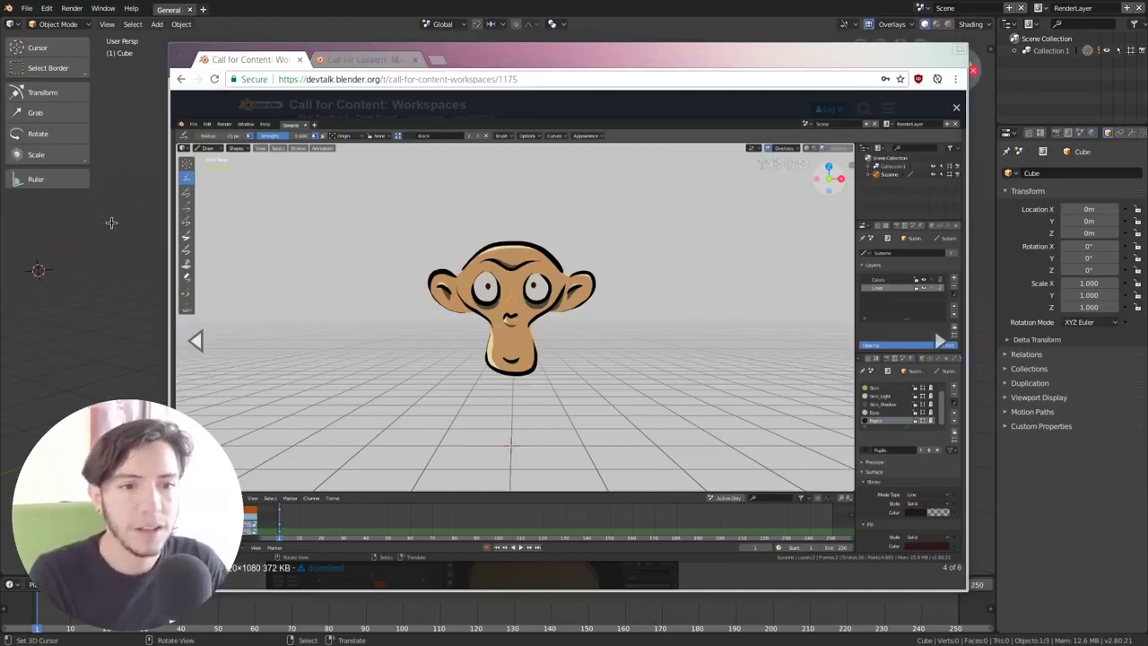
# - Orbit to a near-level view of the cube and set the viewport Background to World
pyautogui.click(111, 223)
pyautogui.scroll(-5, 554, 271)
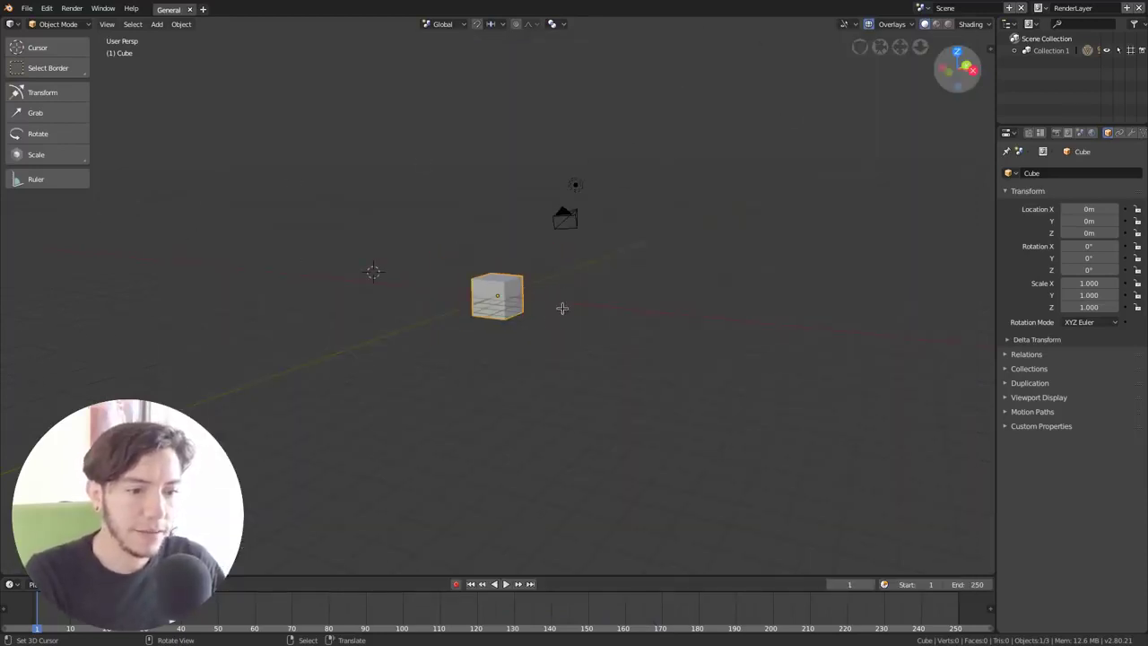
pyautogui.moveTo(562, 308); pyautogui.dragTo(421, 330, button='middle')
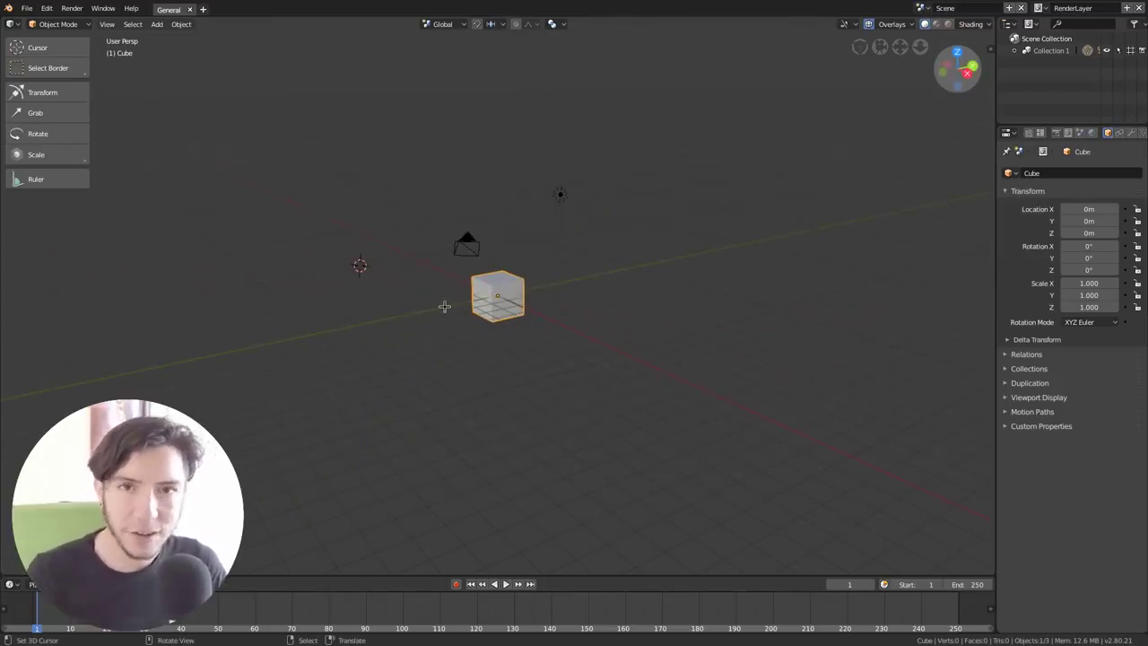
pyautogui.click(973, 24)
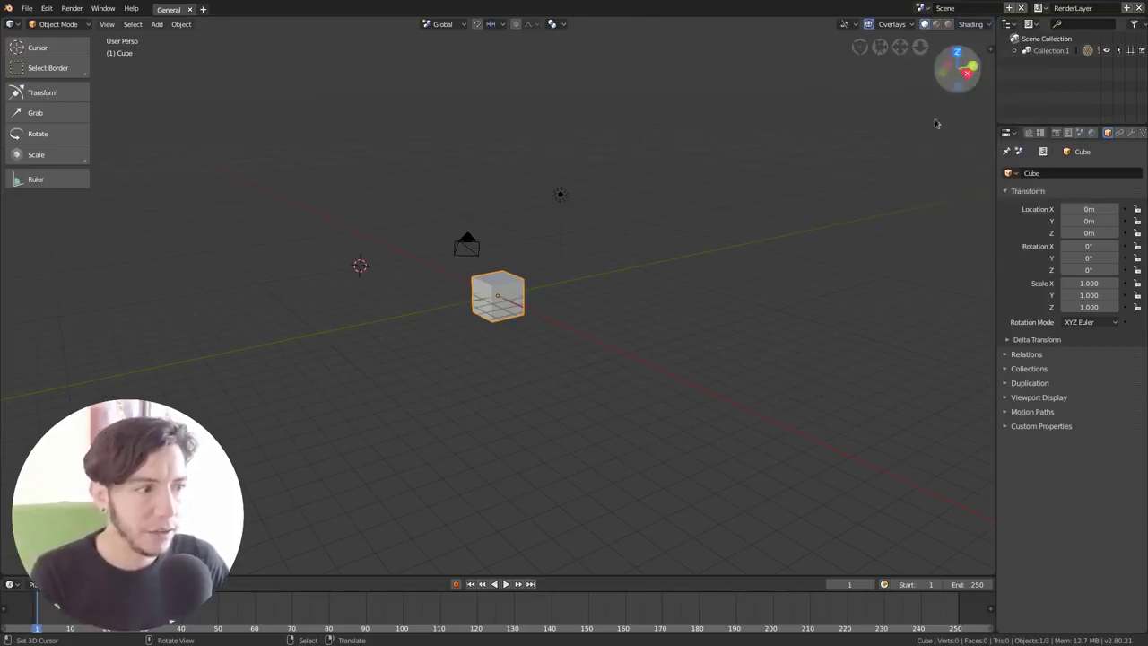
pyautogui.click(976, 25)
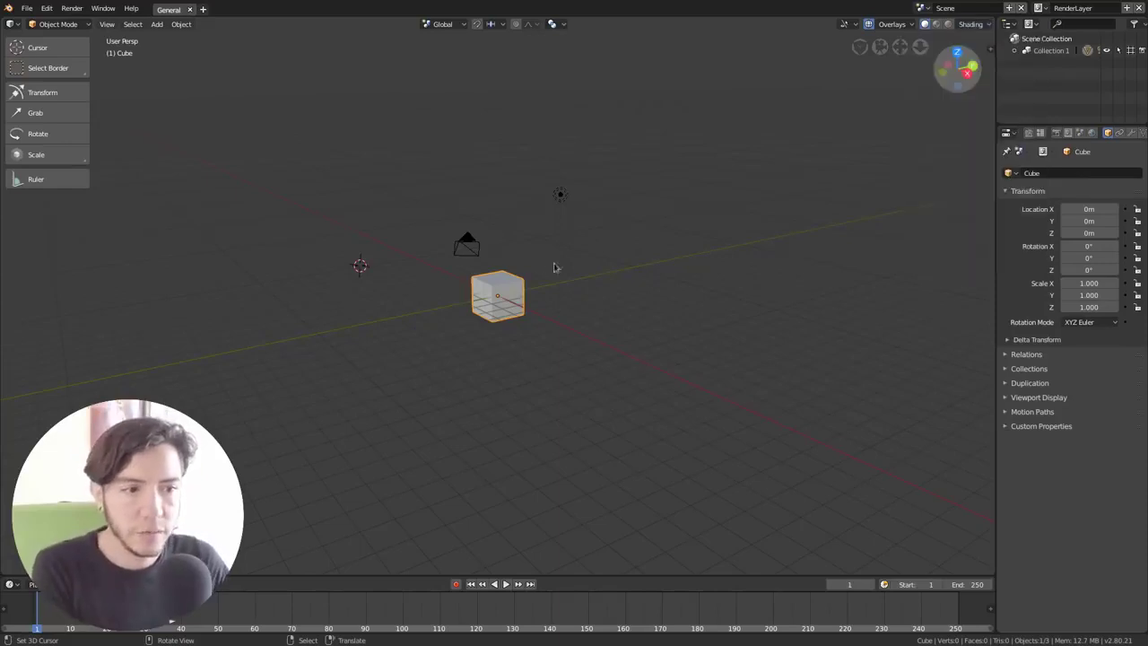
pyautogui.moveTo(574, 253)
pyautogui.mouseDown(button='middle')
pyautogui.moveTo(623, 225)
pyautogui.moveTo(535, 205)
pyautogui.mouseUp(button='middle')
pyautogui.click(970, 24)
pyautogui.click(983, 23)
pyautogui.click(965, 167)
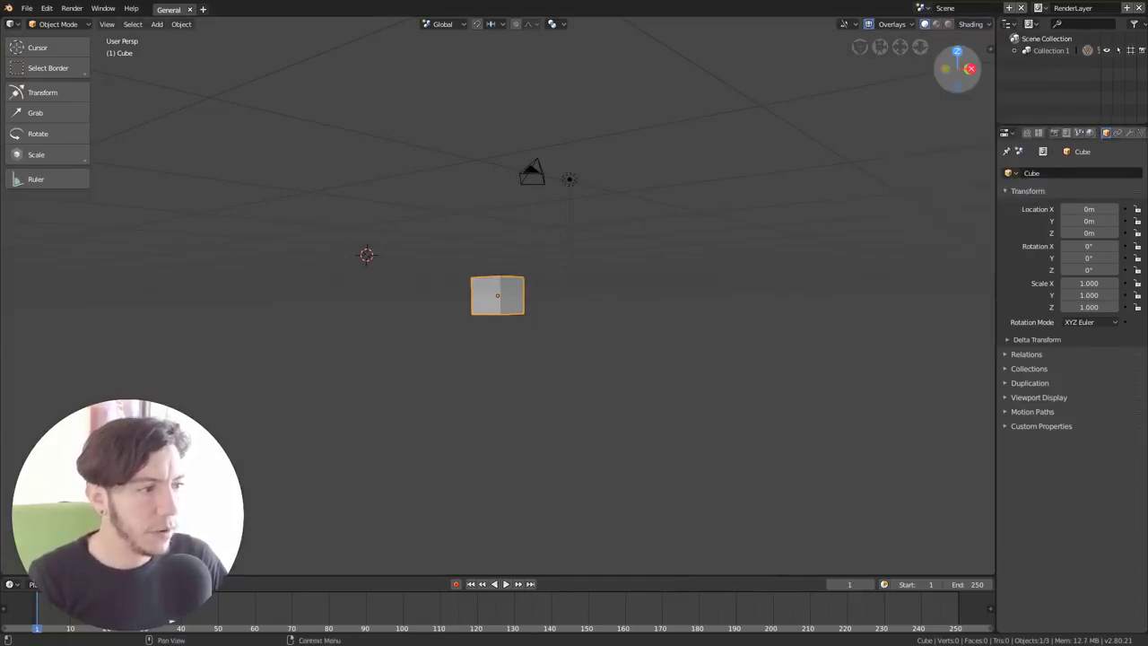
# - Enable Use Nodes on the cube's material, then expand the World's viewport display settings
pyautogui.click(1104, 133)
pyautogui.click(1113, 133)
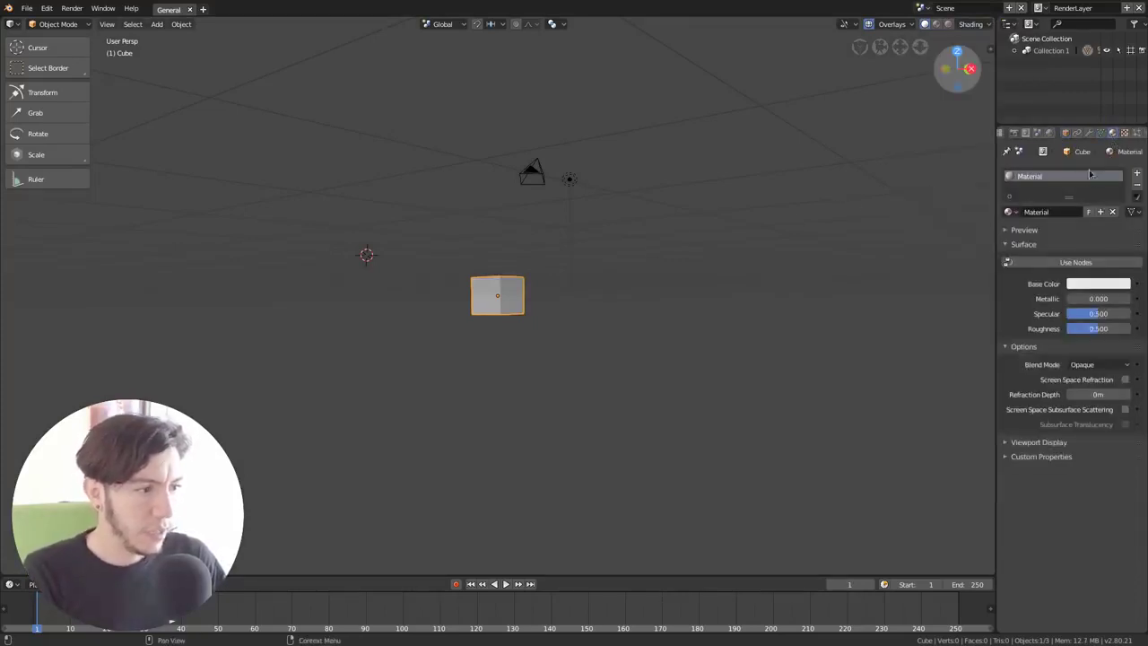
pyautogui.click(1059, 442)
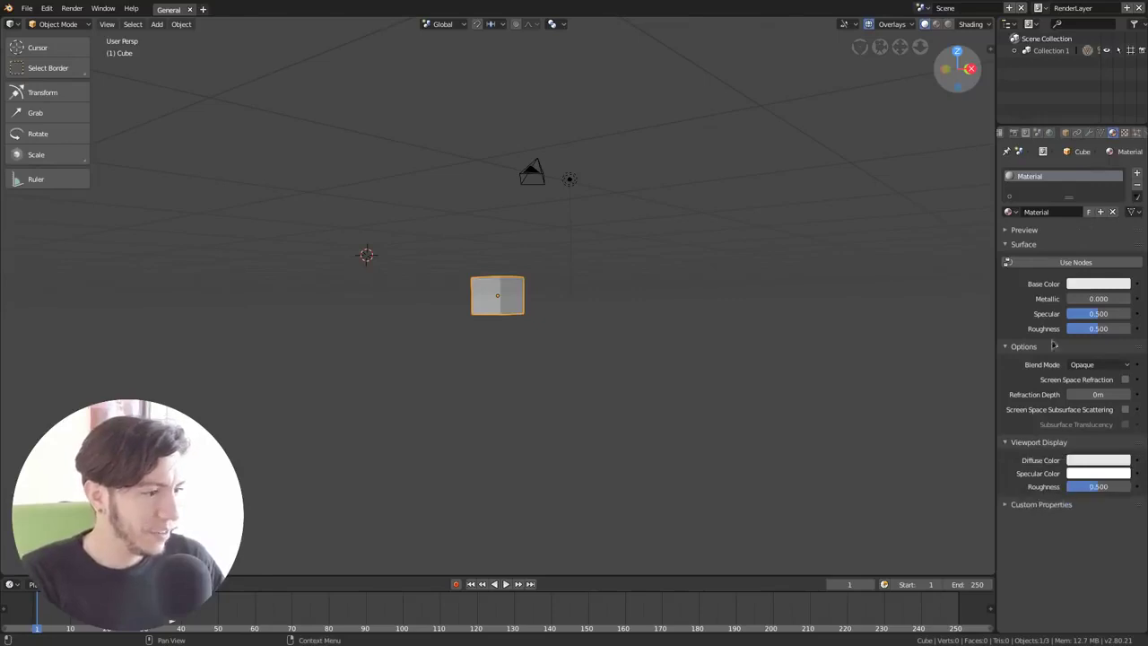
pyautogui.click(1055, 261)
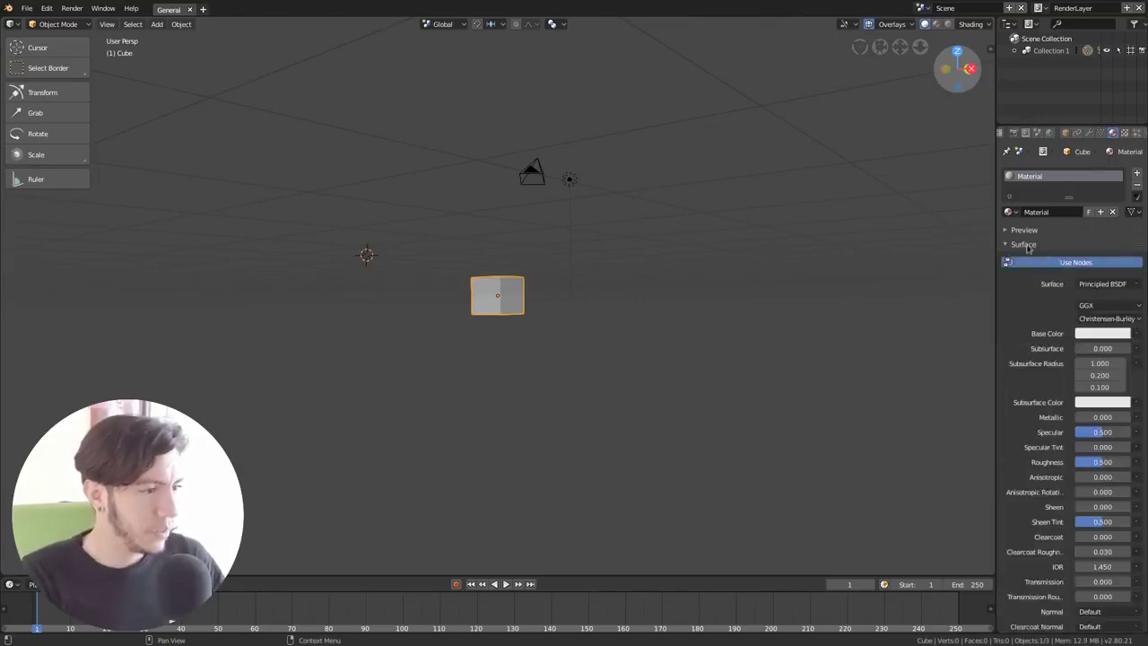
pyautogui.click(1028, 245)
pyautogui.click(1051, 133)
pyautogui.click(1058, 249)
# - Set the World viewport colour to dark blue and split the viewport into three views
pyautogui.click(1079, 266)
pyautogui.moveTo(1072, 165); pyautogui.dragTo(1093, 136)
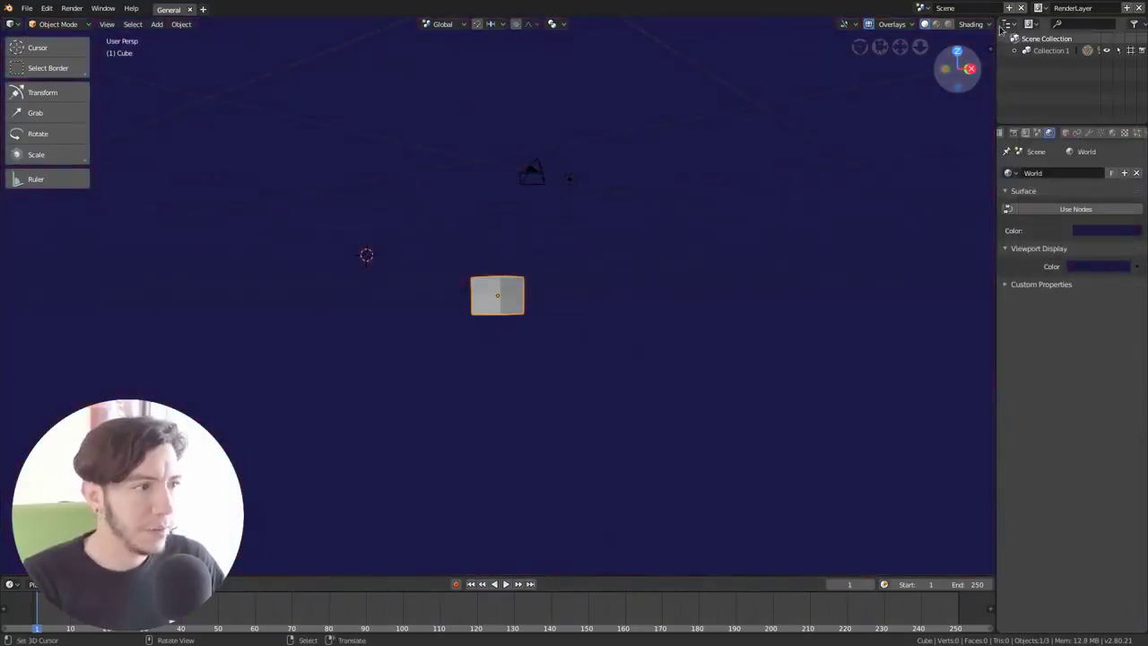
pyautogui.moveTo(993, 26); pyautogui.dragTo(993, 258)
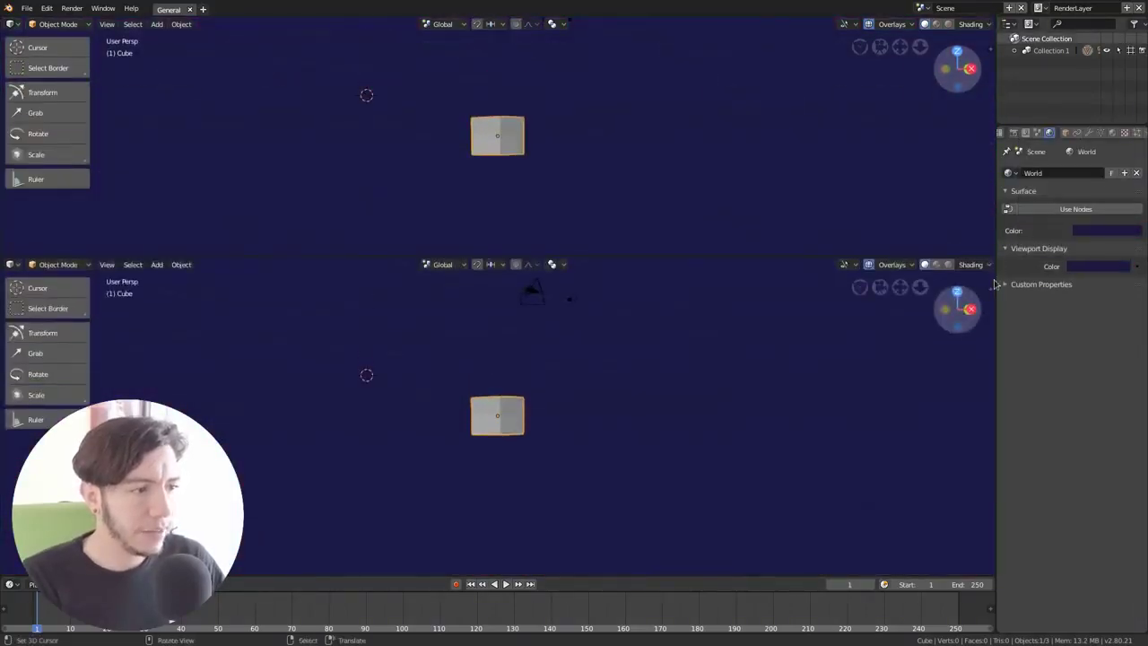
pyautogui.moveTo(994, 283); pyautogui.dragTo(818, 305)
# - Add a Modeling workspace and set its viewport Background to World
pyautogui.click(204, 11)
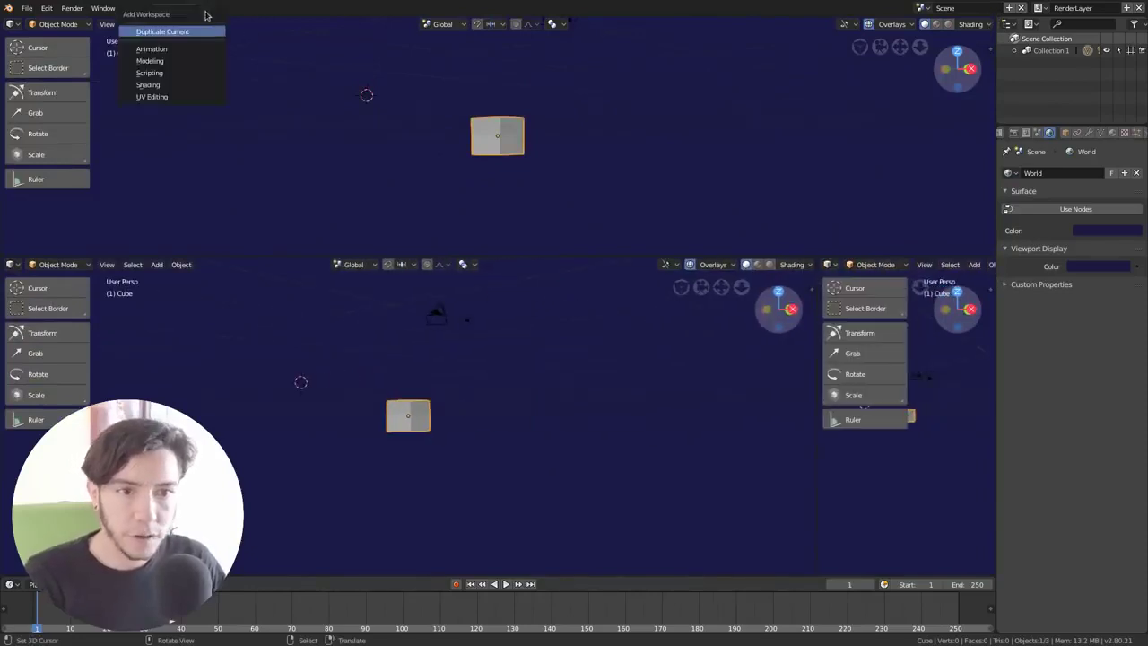
pyautogui.click(167, 61)
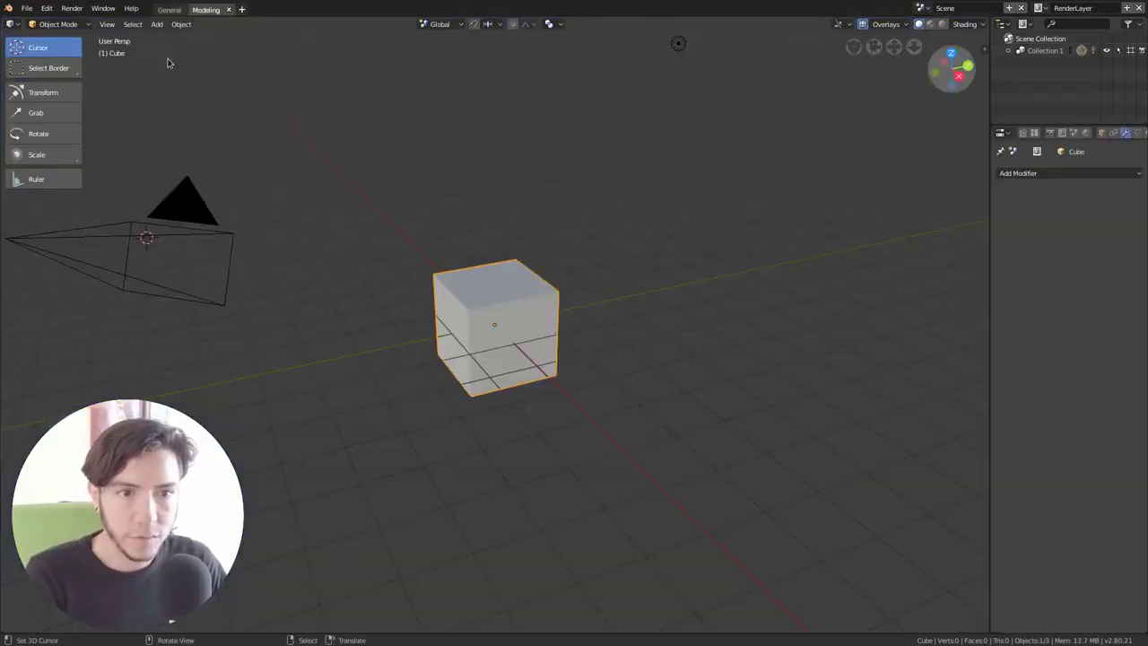
pyautogui.click(169, 9)
pyautogui.click(205, 9)
pyautogui.click(1085, 133)
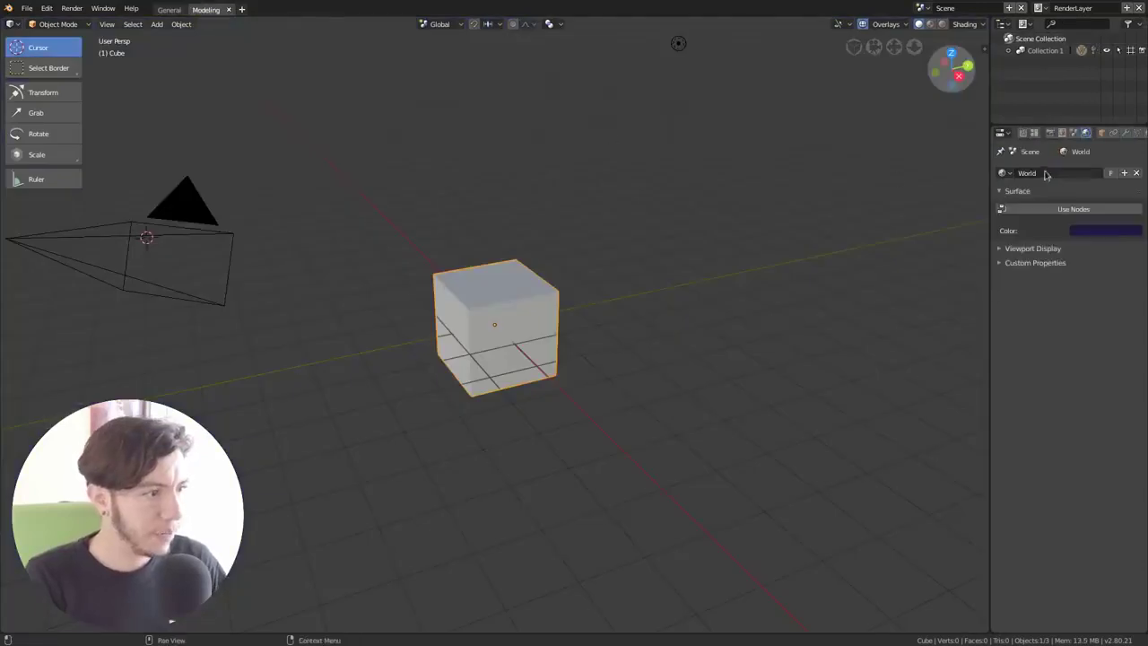
pyautogui.click(965, 23)
pyautogui.click(957, 168)
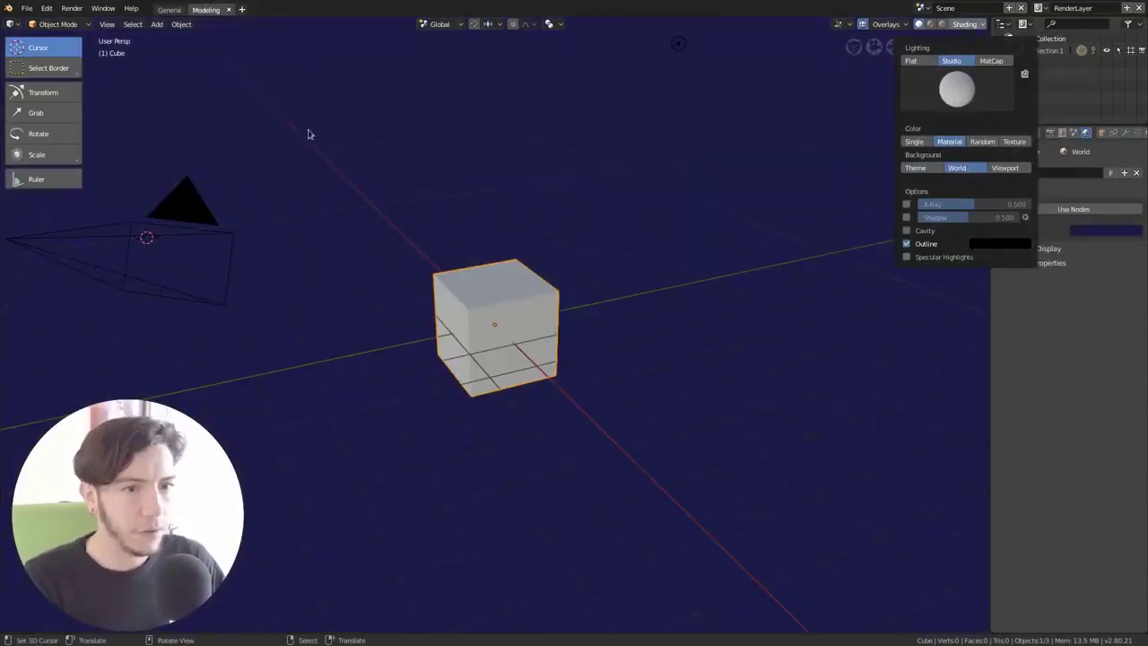
pyautogui.click(168, 9)
pyautogui.click(205, 9)
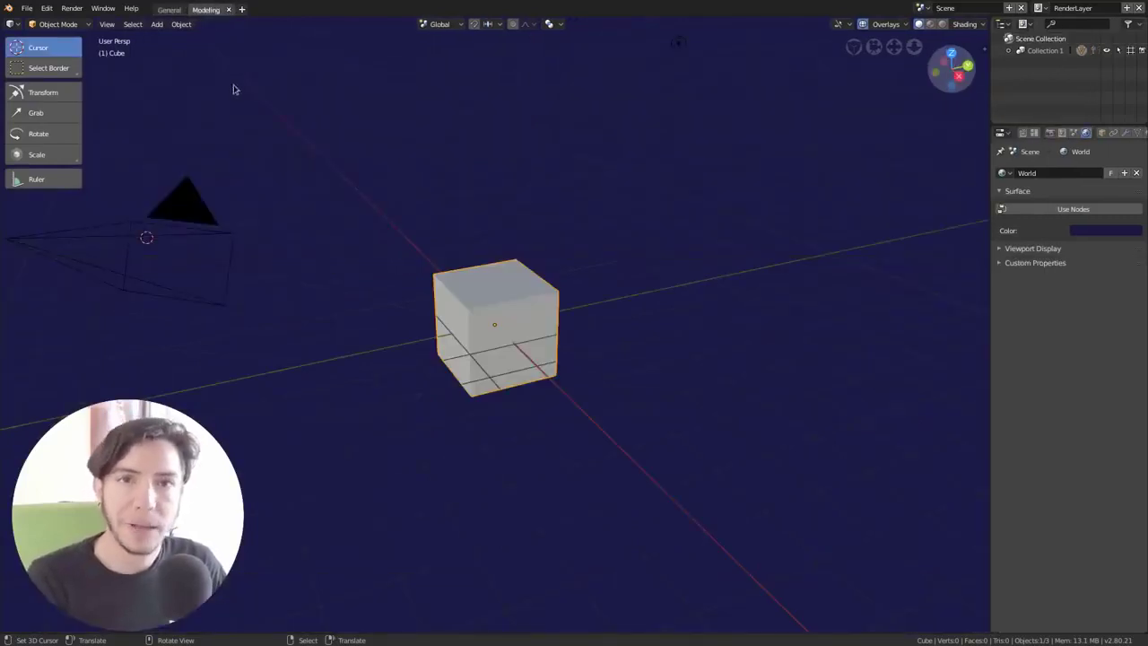
# - Give the viewport a custom light grey background and orbit to eye level
pyautogui.click(965, 25)
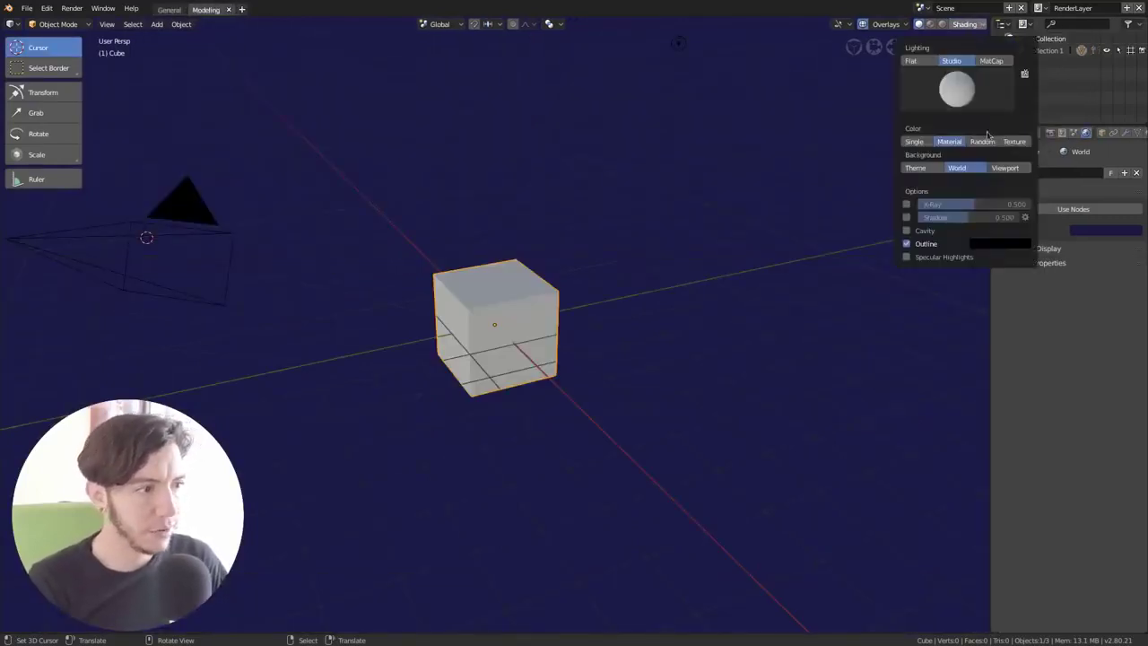
pyautogui.click(1006, 168)
pyautogui.click(977, 180)
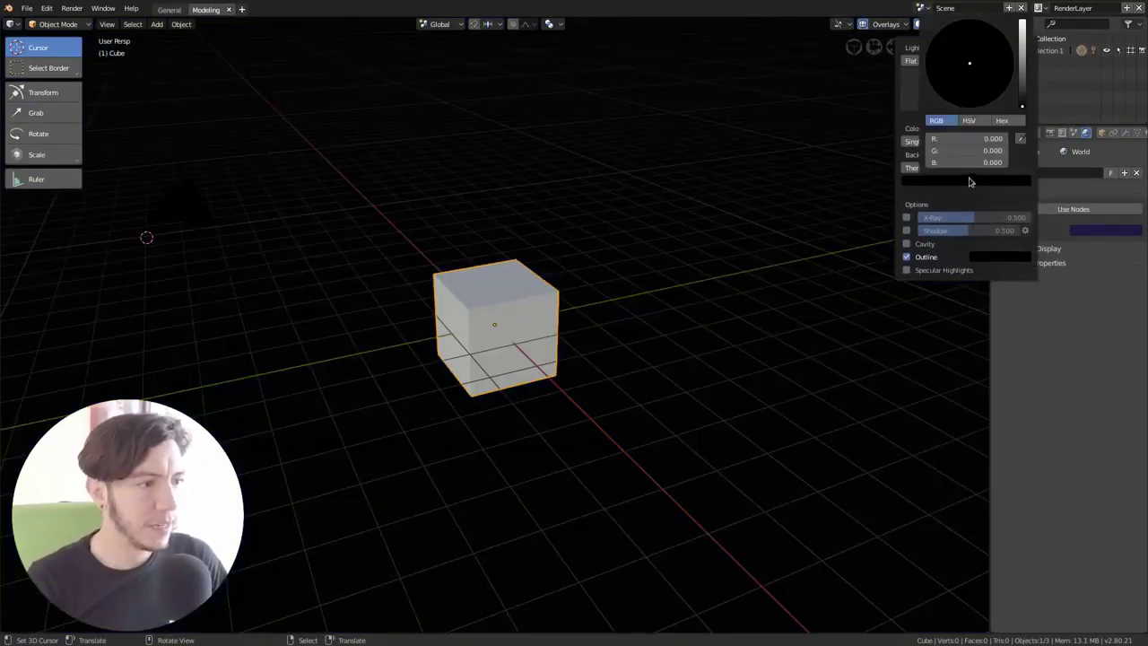
pyautogui.moveTo(1022, 104); pyautogui.dragTo(1022, 27)
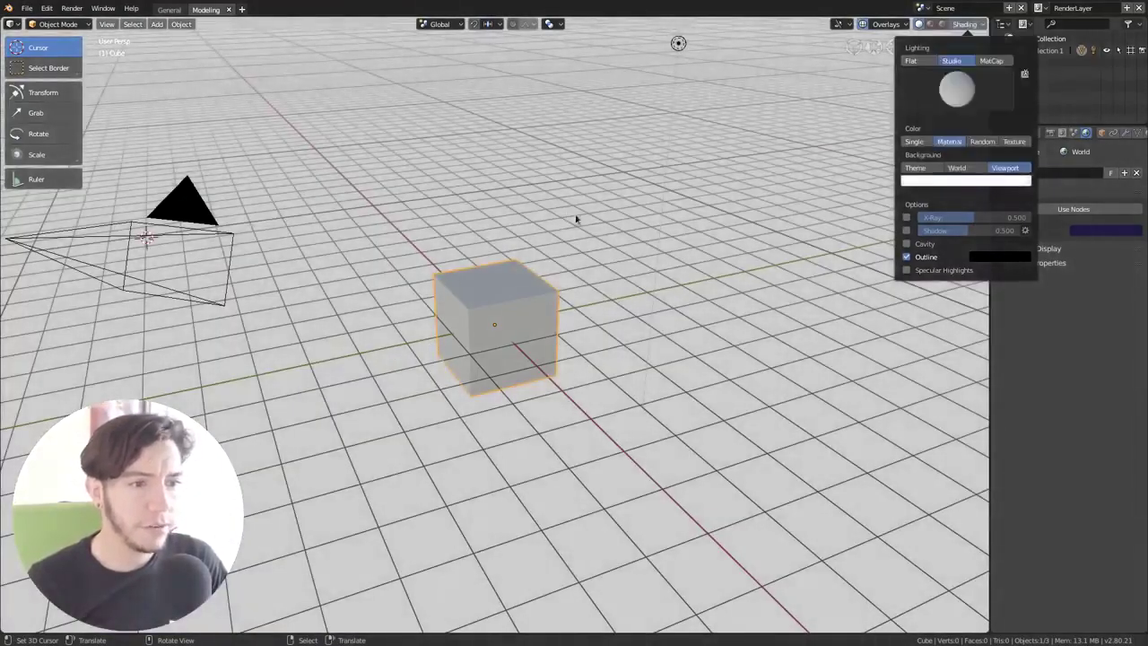
pyautogui.moveTo(575, 218); pyautogui.dragTo(639, 280, button='middle')
# - Split the viewport, give the lower view a tan background, move the cube, and view through the camera
pyautogui.moveTo(986, 20); pyautogui.dragTo(936, 312)
pyautogui.click(965, 317)
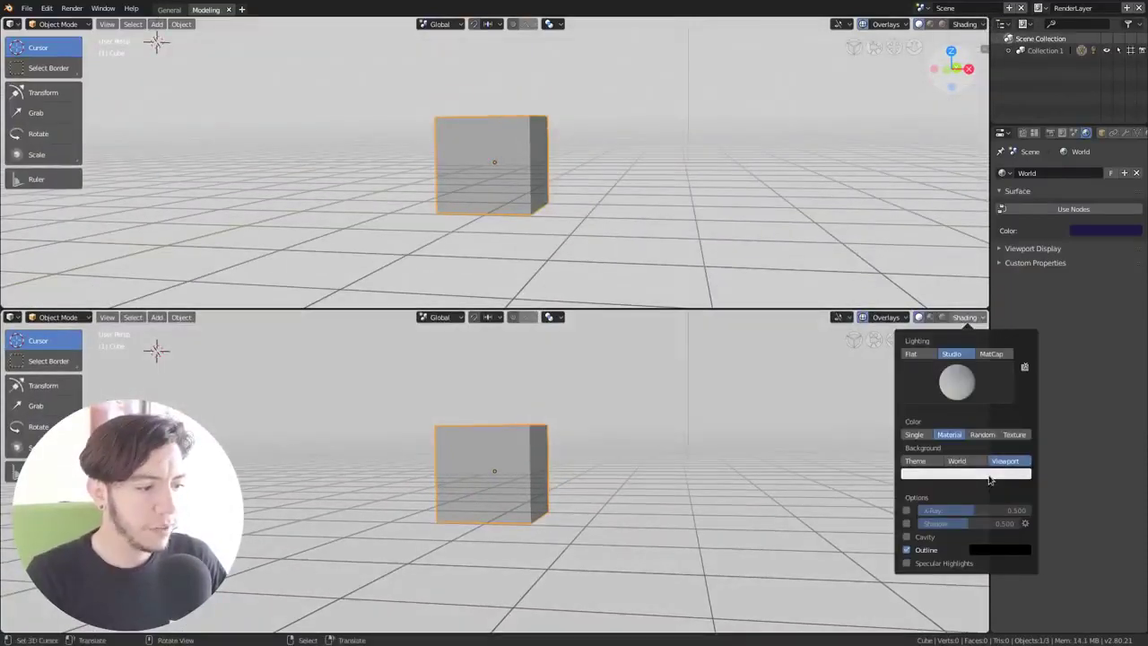
pyautogui.click(990, 474)
pyautogui.click(983, 382)
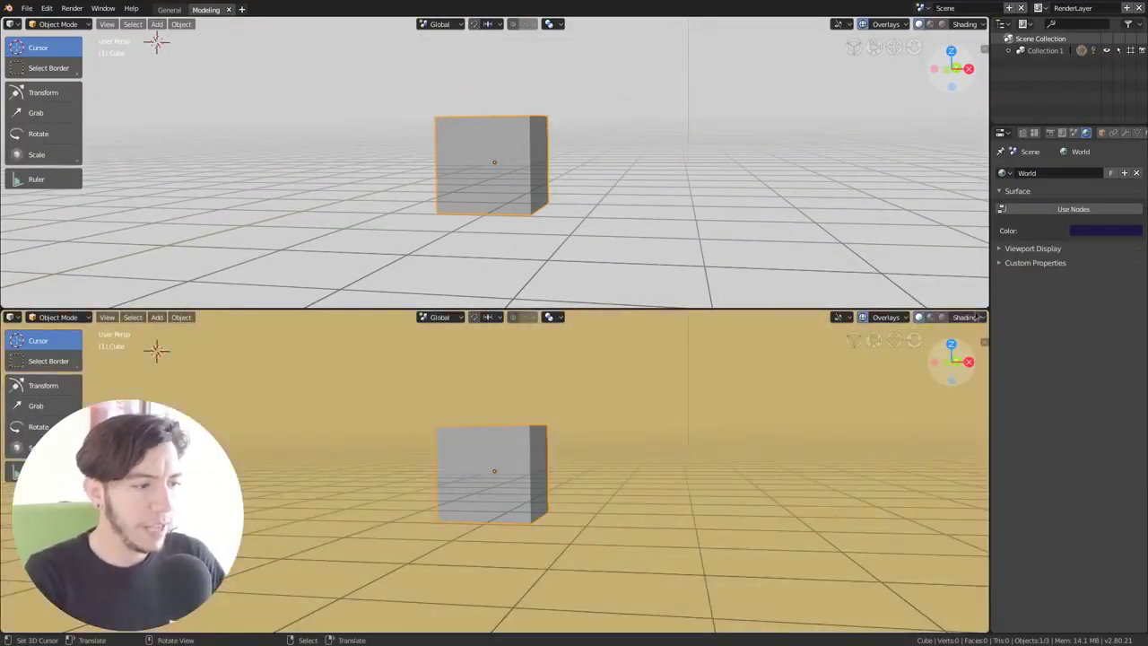
pyautogui.click(982, 317)
pyautogui.press('g')
pyautogui.click(601, 203)
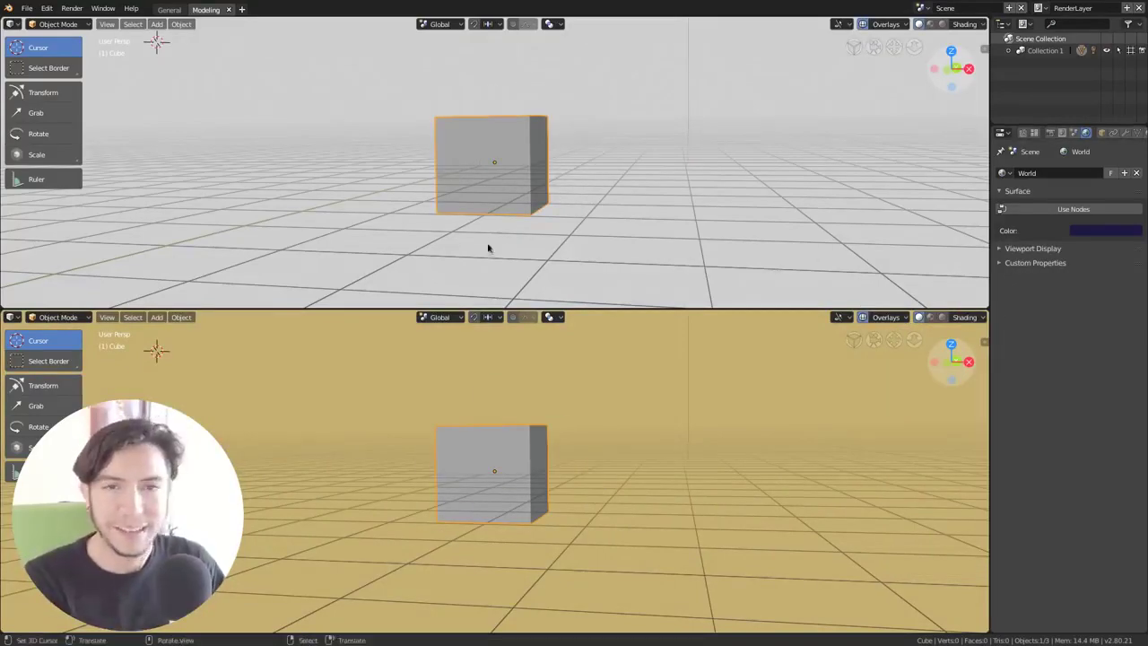
pyautogui.moveTo(492, 246); pyautogui.dragTo(281, 277, button='middle')
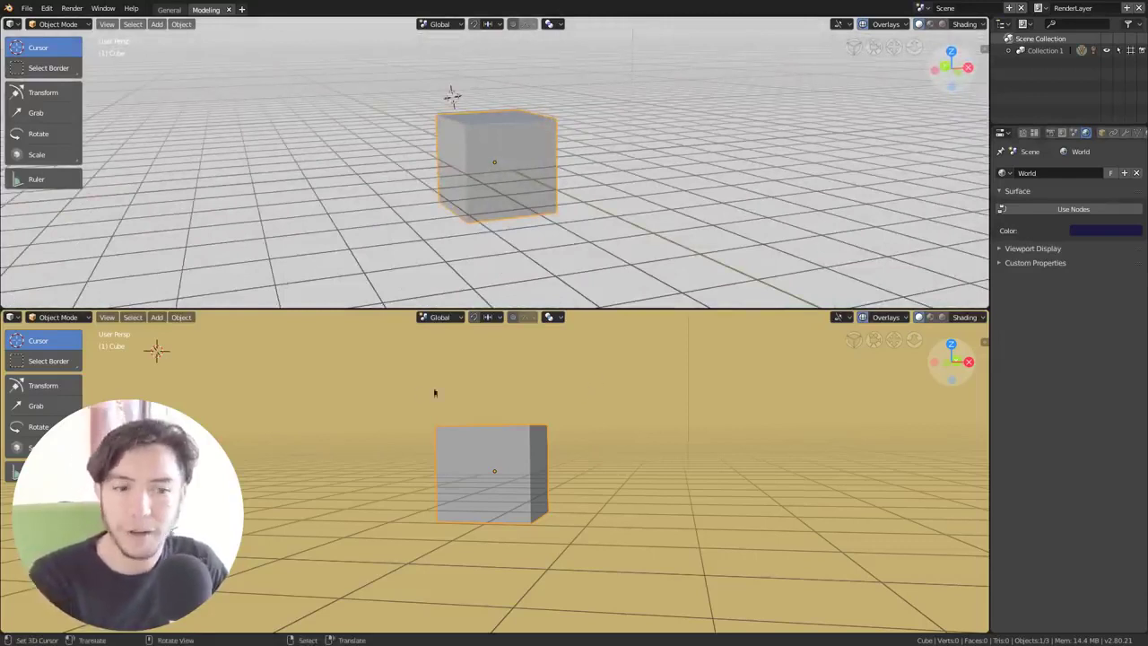
pyautogui.press('KP_0')
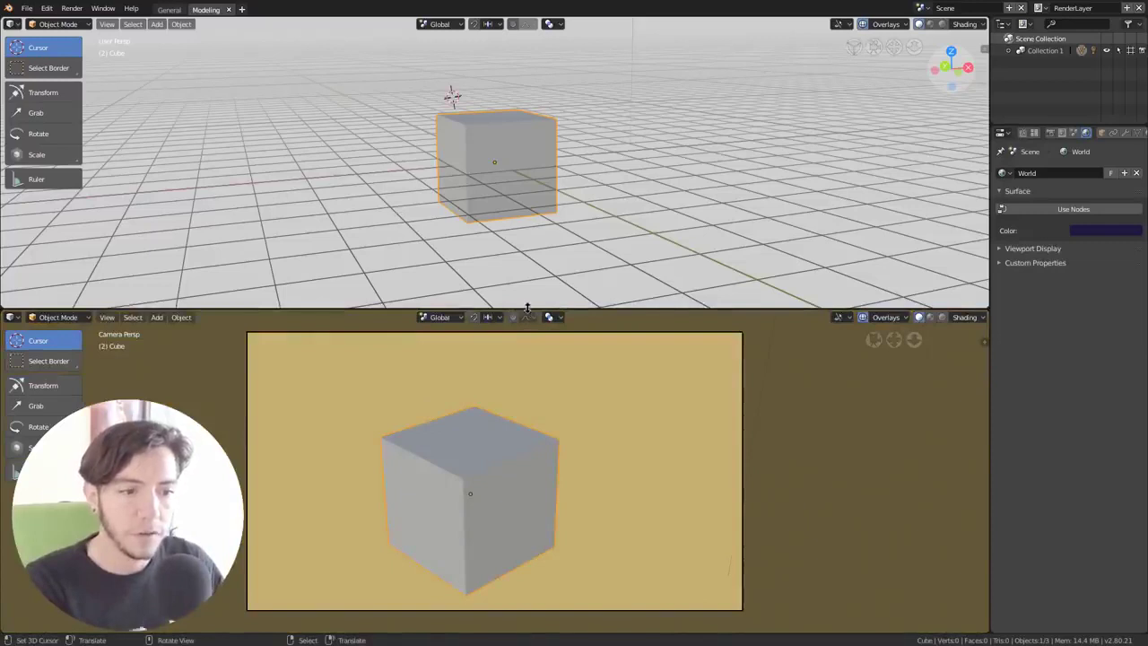
# - Enlarge the upper viewport and set its custom background to near-black (RGB 0.034)
pyautogui.moveTo(528, 310); pyautogui.dragTo(527, 456)
pyautogui.moveTo(487, 403); pyautogui.dragTo(592, 290, button='middle')
pyautogui.click(965, 25)
pyautogui.click(980, 168)
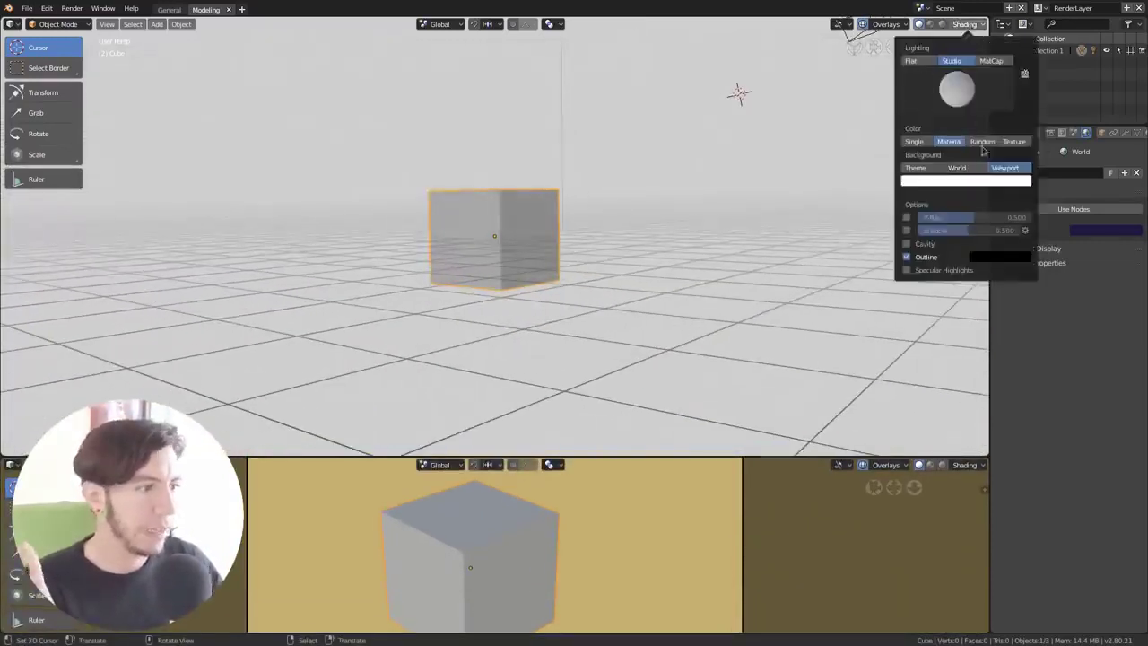
pyautogui.click(969, 181)
pyautogui.moveTo(1022, 82); pyautogui.dragTo(1022, 97)
pyautogui.moveTo(580, 260)
pyautogui.mouseDown(button='middle')
pyautogui.moveTo(652, 279)
pyautogui.moveTo(576, 287)
pyautogui.mouseUp(button='middle')
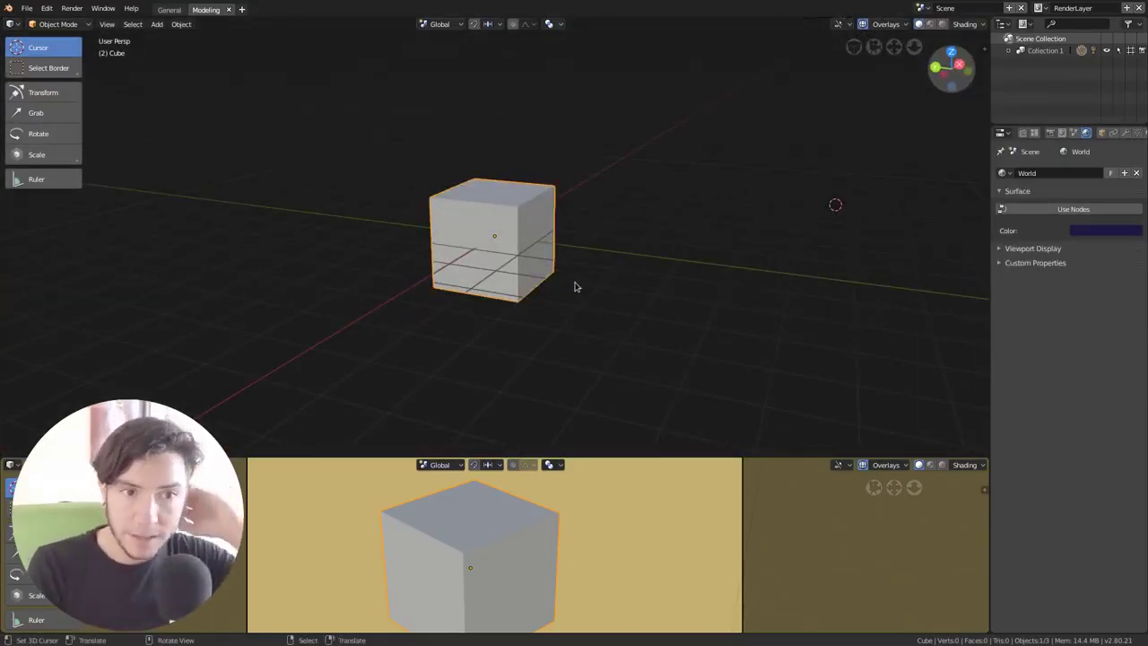
# - Check the viewport Shading popover, then start a new General file with the default cube and camera
pyautogui.click(963, 24)
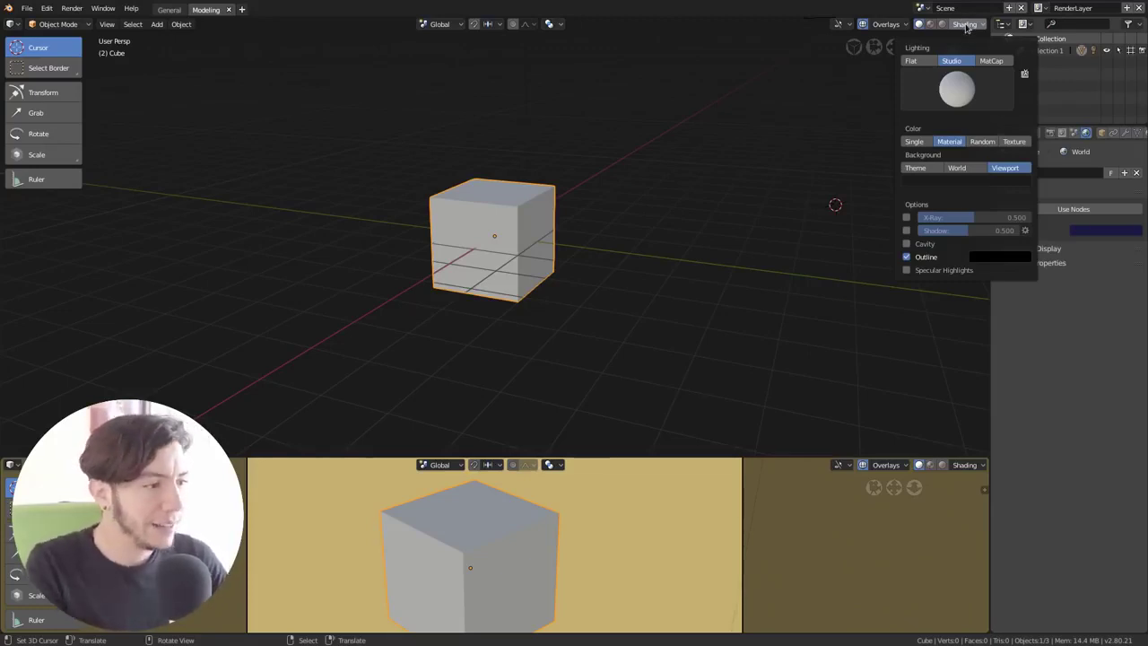
pyautogui.hotkey('ctrl', 'n')
pyautogui.click(537, 172)
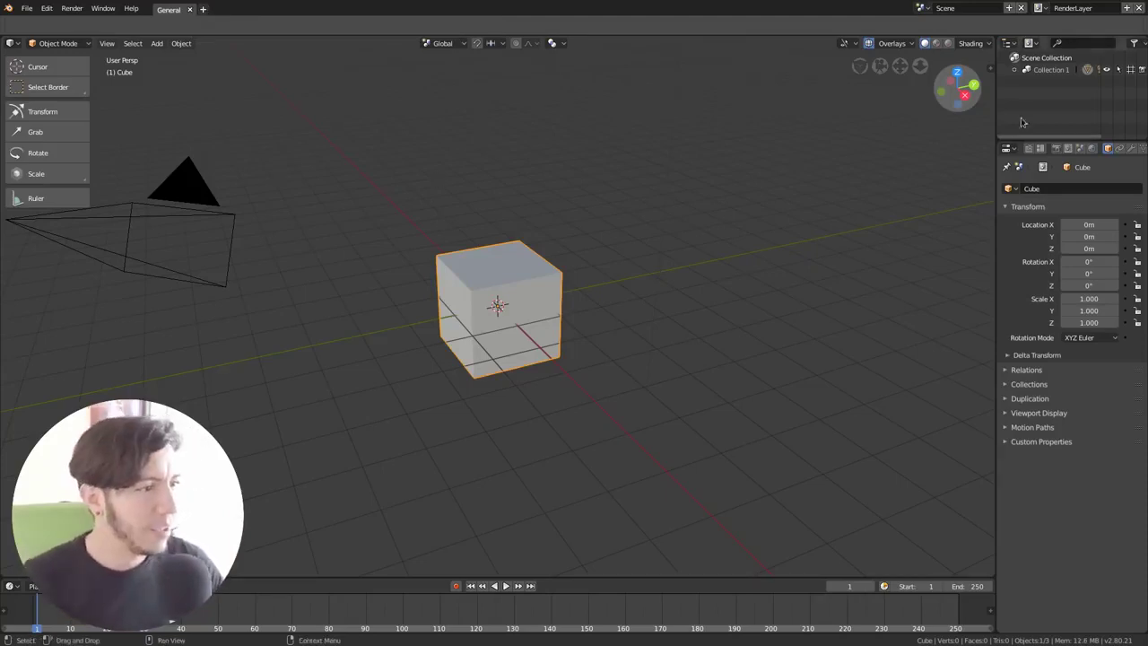
# - Widen the Outliner and Properties area, then launch Blender 2.79 for comparison
pyautogui.moveTo(997, 112); pyautogui.dragTo(955, 274)
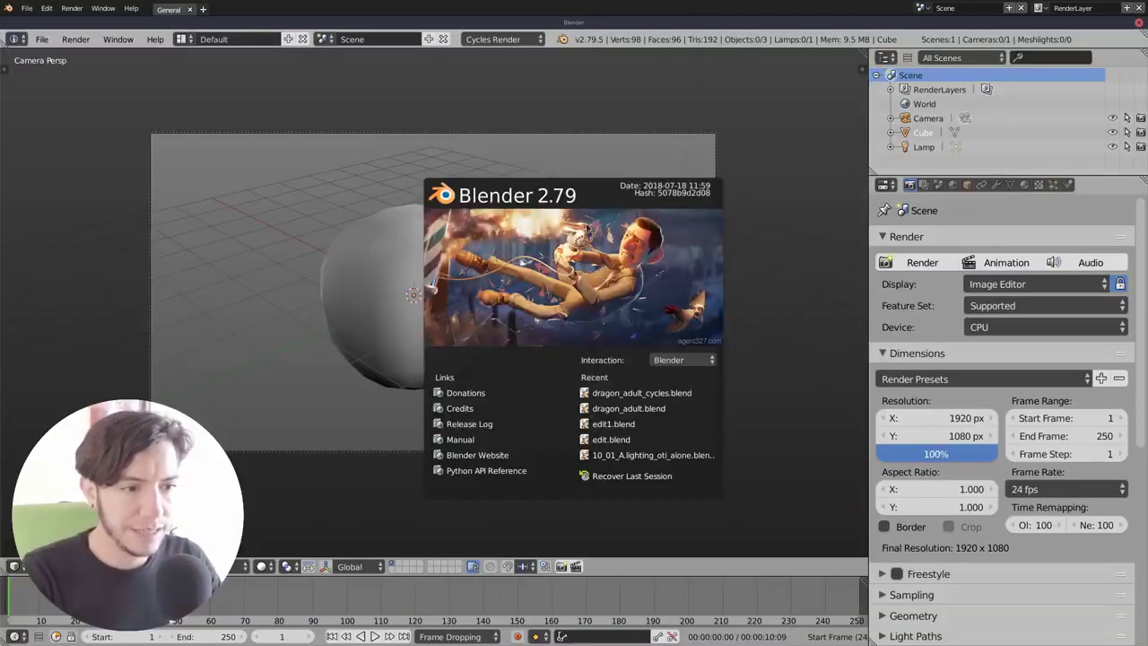
pyautogui.click(956, 193)
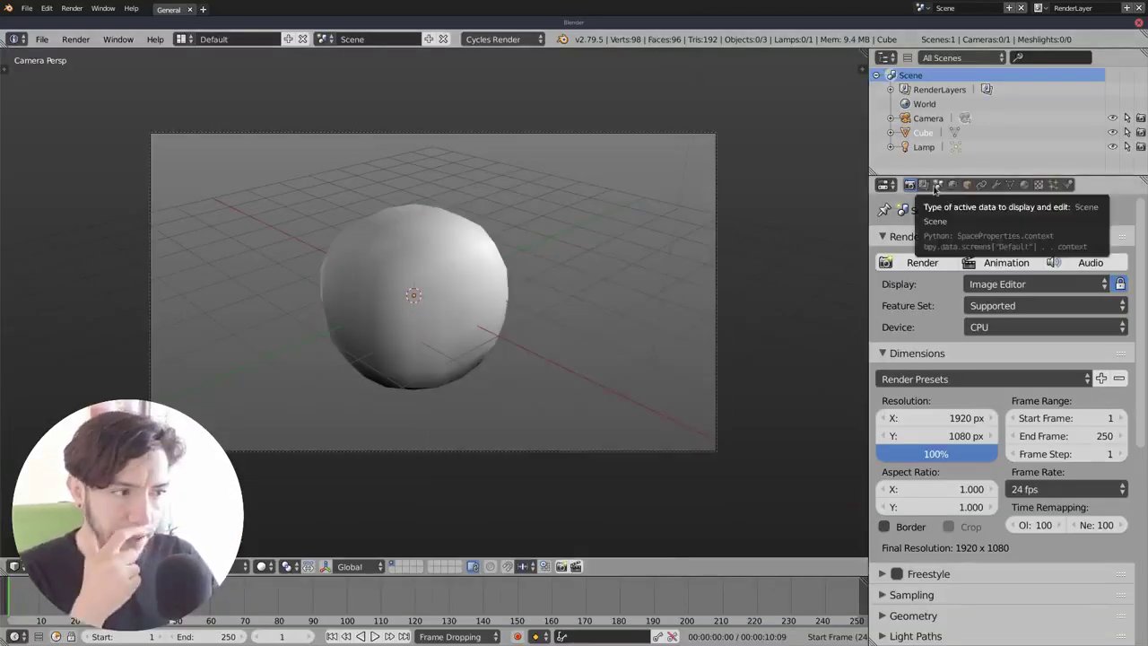
# - In Blender 2.79's Render Layers tab, restrict RenderLayer to a single layer instead of all
pyautogui.click(924, 184)
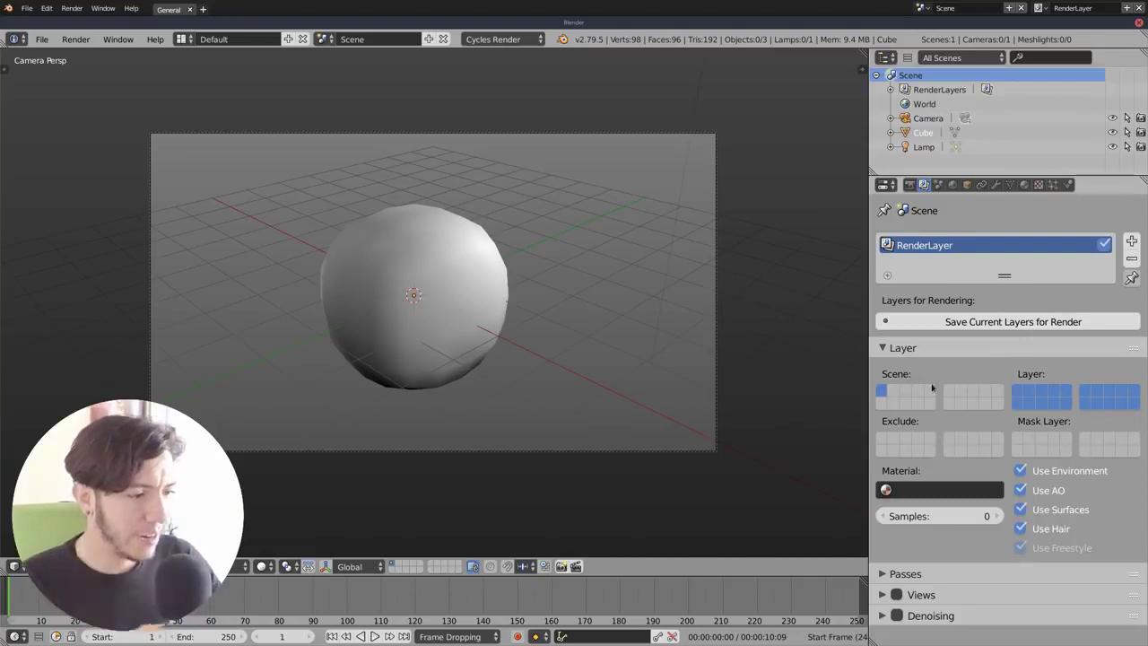
pyautogui.click(901, 391)
pyautogui.click(881, 393)
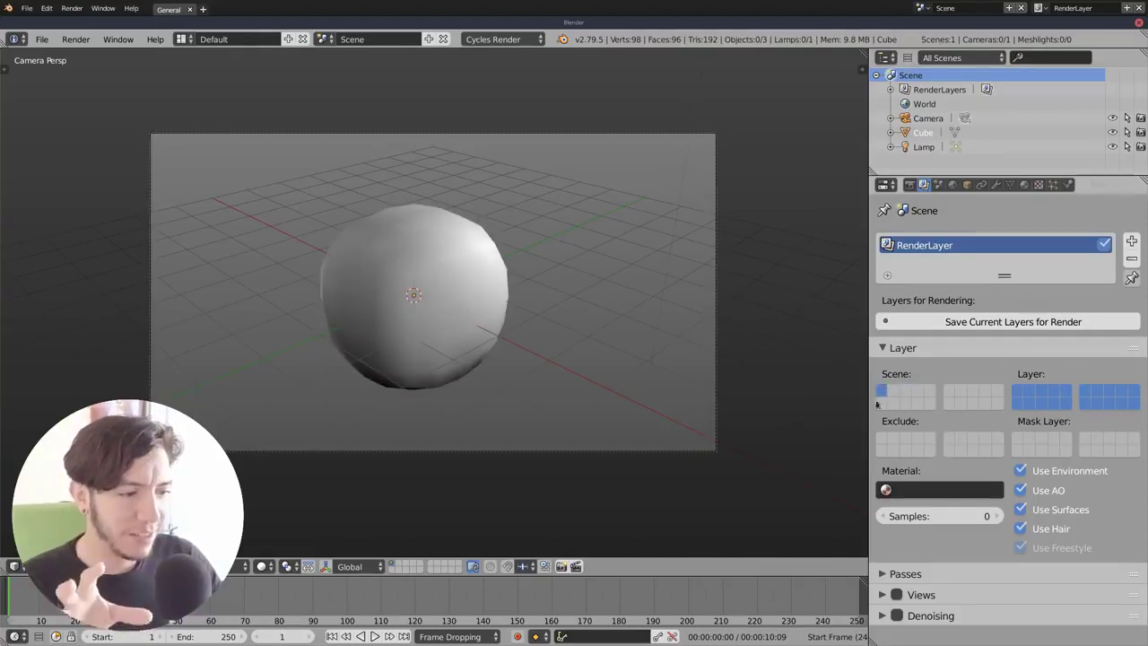
pyautogui.click(1041, 392)
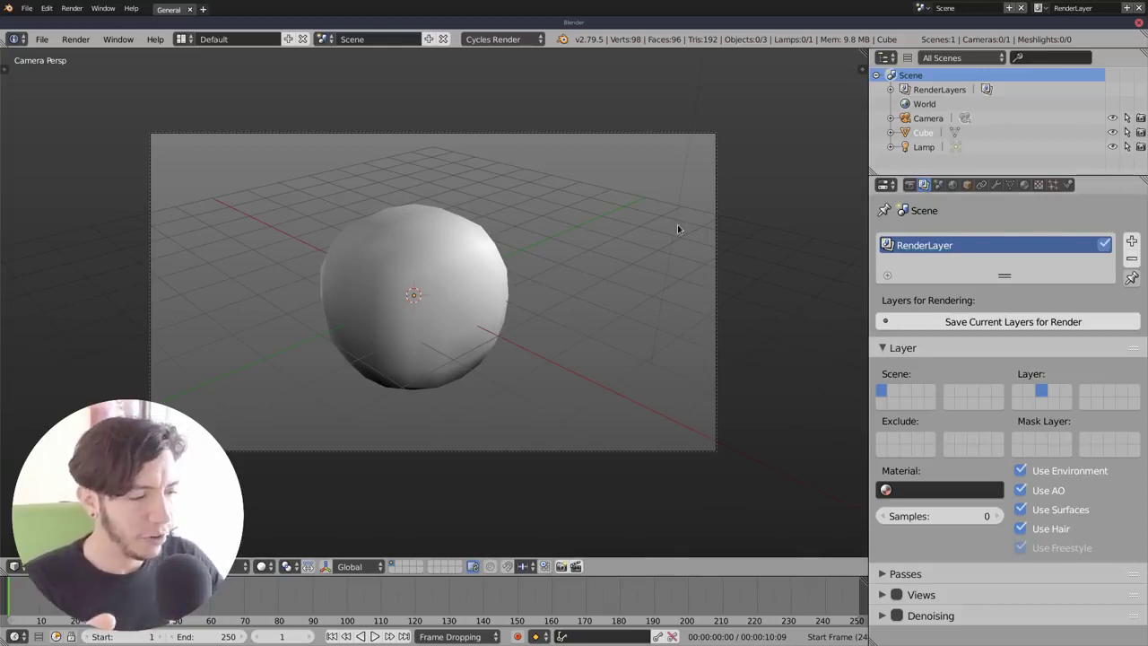
# - Close the Blender 2.79 window, discarding its unsaved changes
pyautogui.press('super+Down')
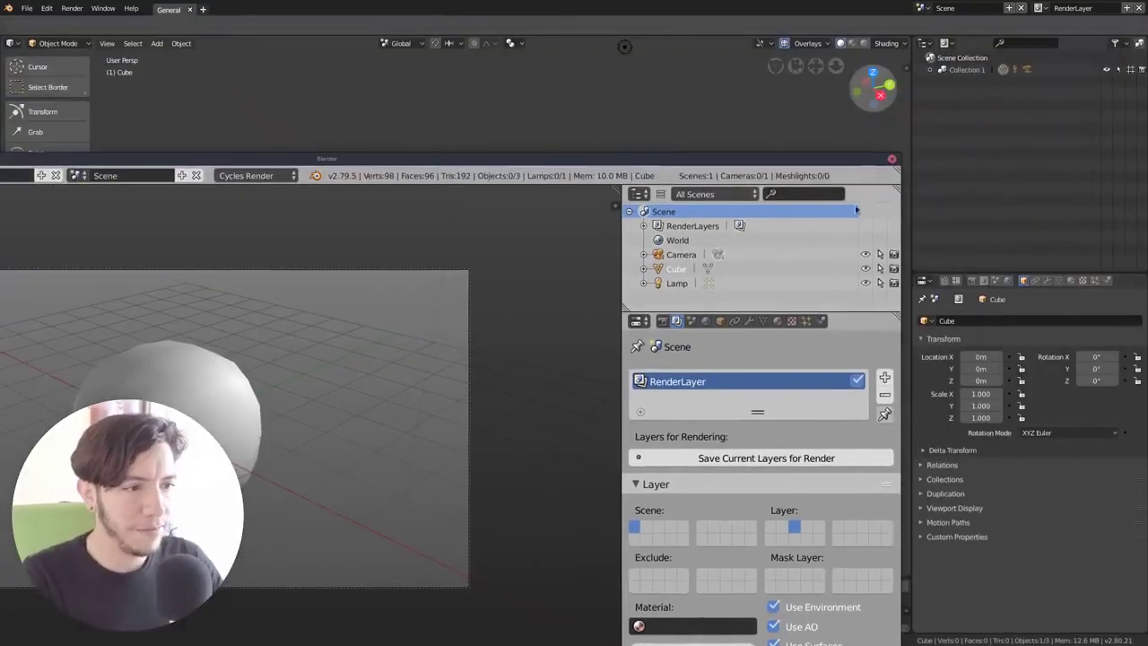
pyautogui.click(892, 159)
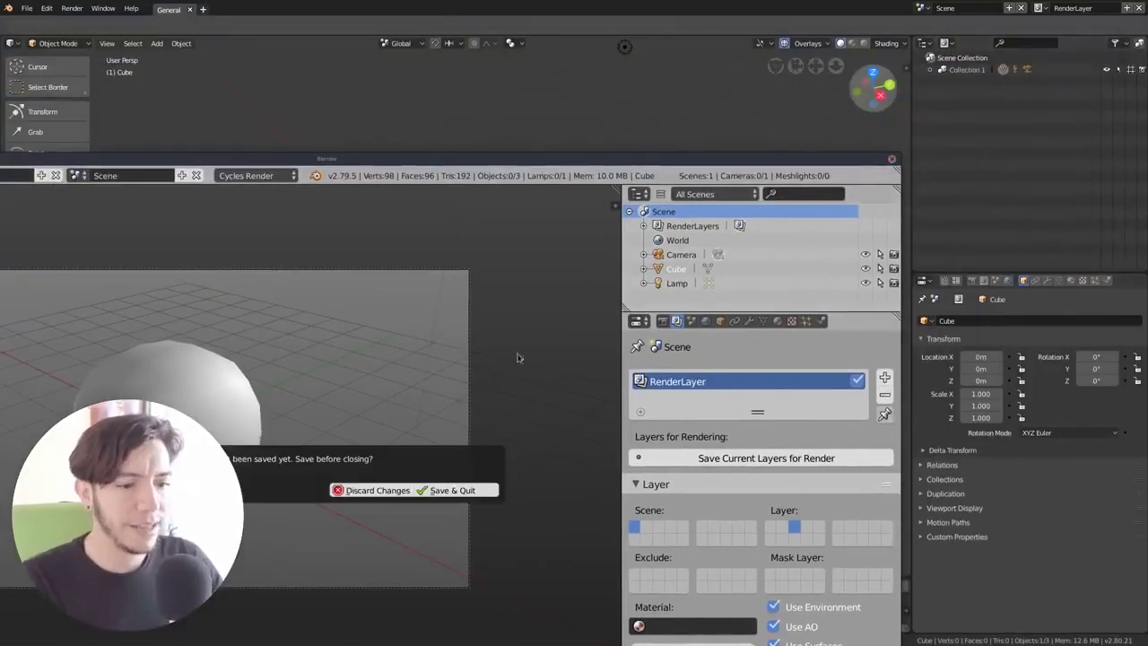
pyautogui.click(372, 490)
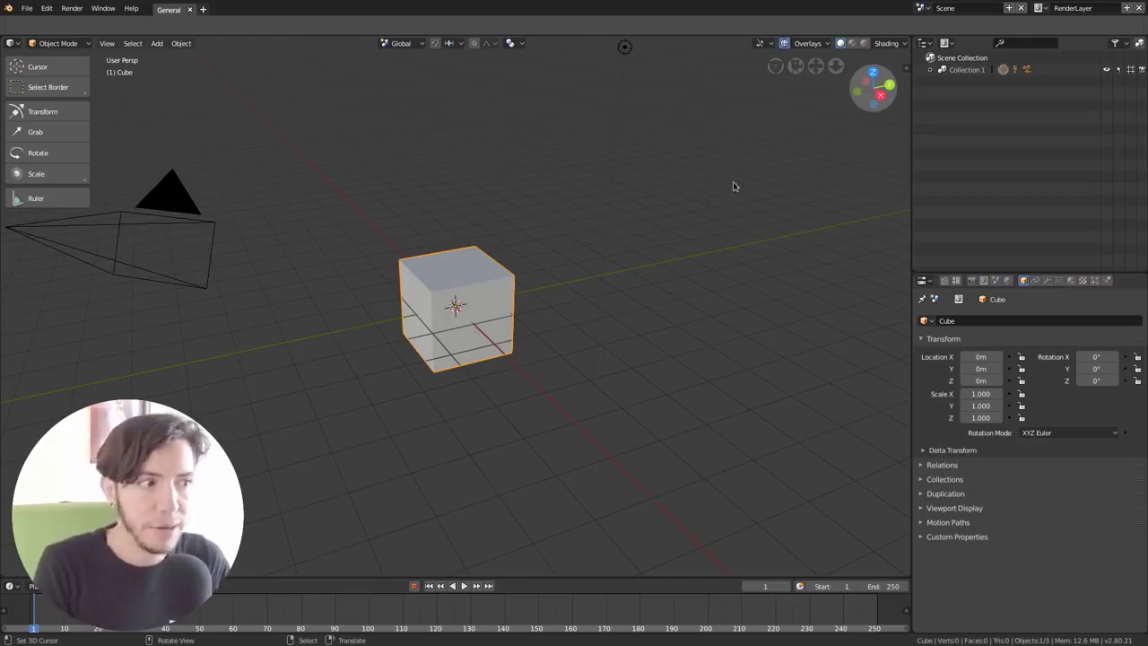
# - Add a torus mesh to the scene beside the cube
pyautogui.click(930, 69)
pyautogui.click(930, 70)
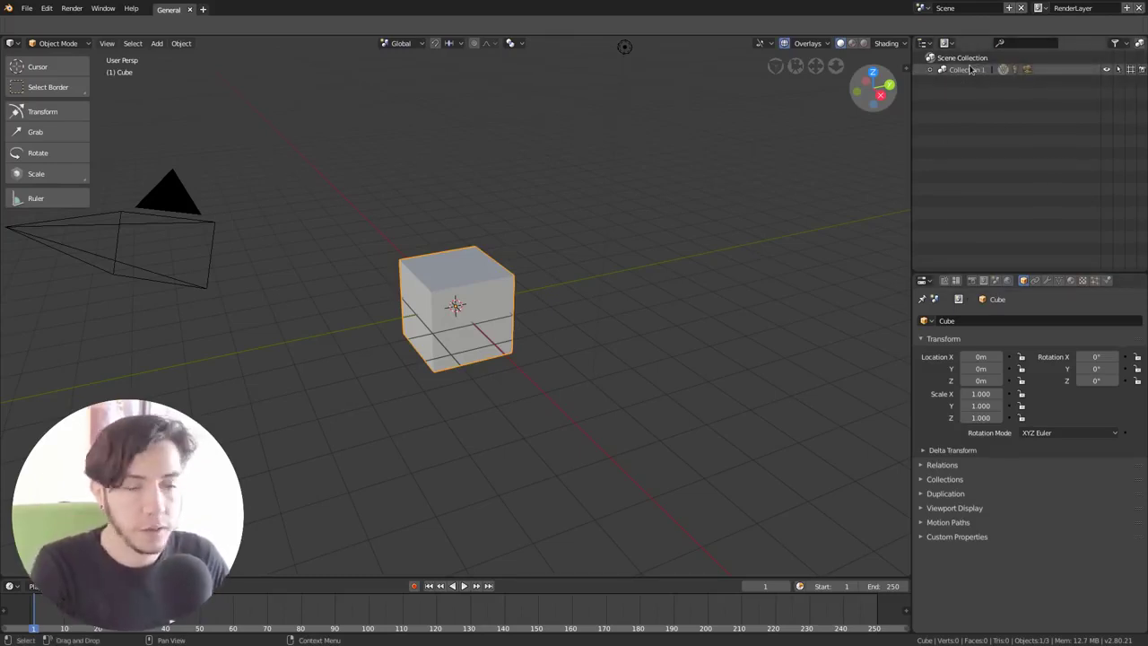
pyautogui.scroll(-3, 666, 146)
pyautogui.moveTo(667, 146); pyautogui.dragTo(545, 268, button='middle')
pyautogui.scroll(3, 532, 281)
pyautogui.hotkey('shift', 'a')
pyautogui.moveTo(546, 268)
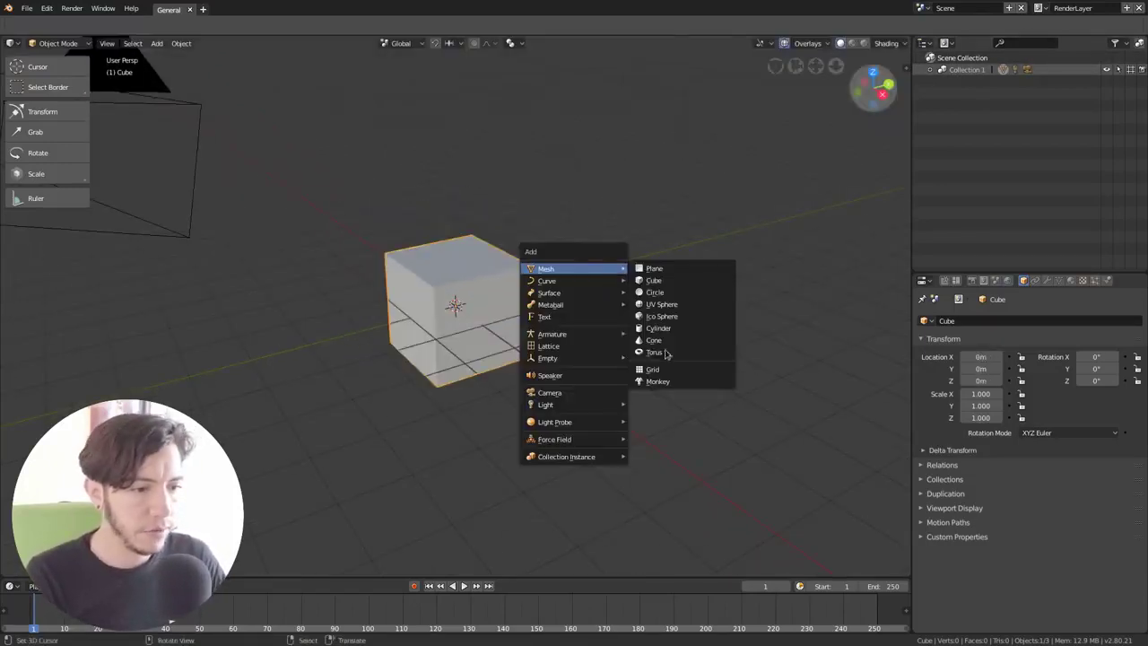
pyautogui.click(670, 358)
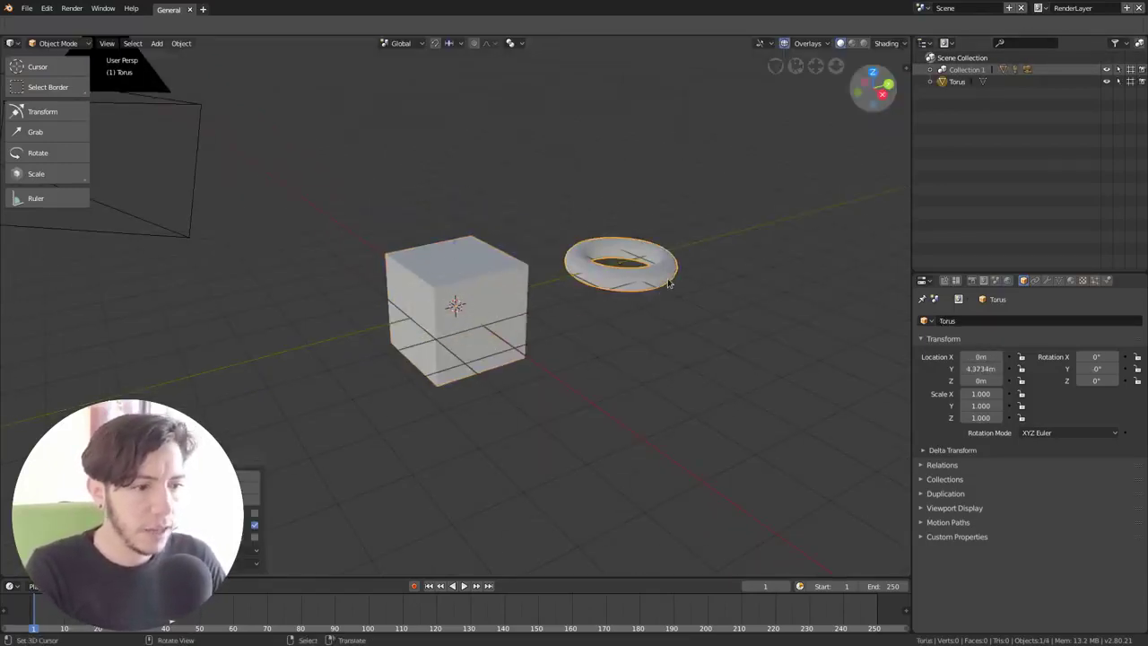
# - Move the torus into a new collection named 'torus'
pyautogui.press('n')
pyautogui.press('n')
pyautogui.press('m')
pyautogui.click(648, 315)
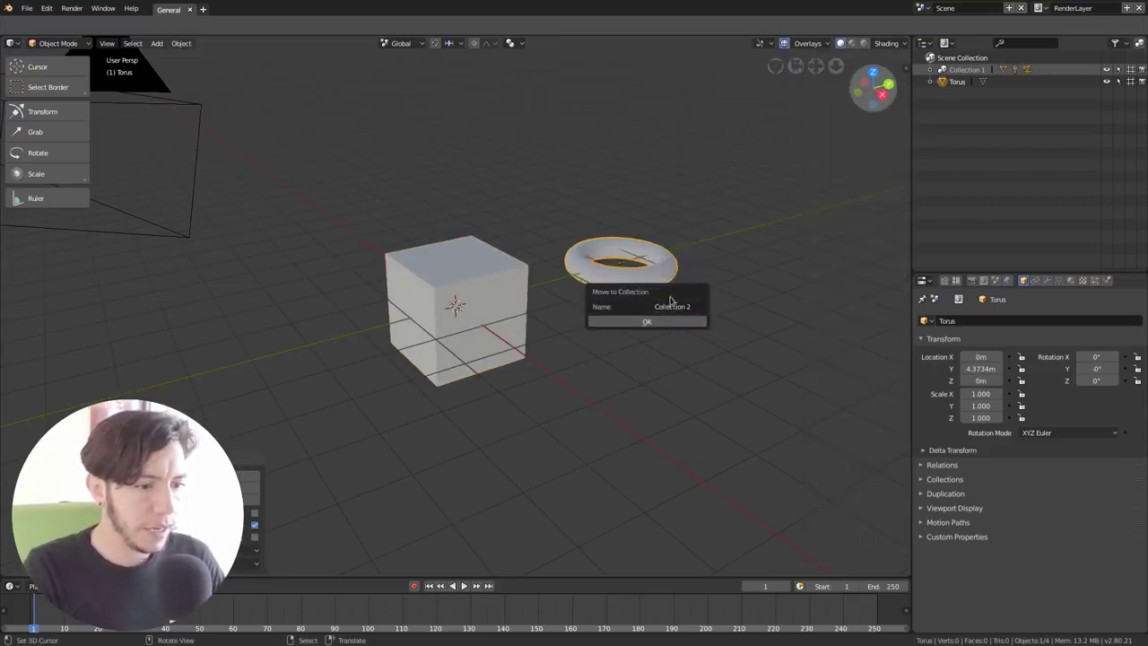
pyautogui.click(673, 306)
pyautogui.write('tor')
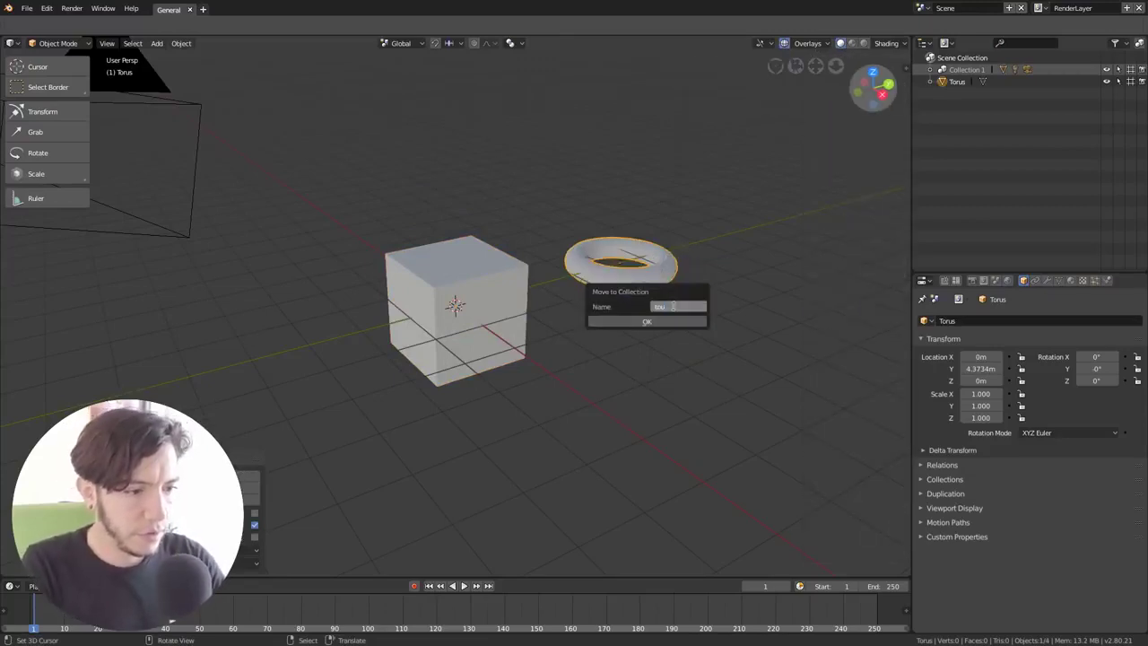
pyautogui.write('us')
pyautogui.click(676, 322)
# - Move the cube into a new collection named 'Cube'
pyautogui.click(508, 312)
pyautogui.press('m')
pyautogui.click(505, 309)
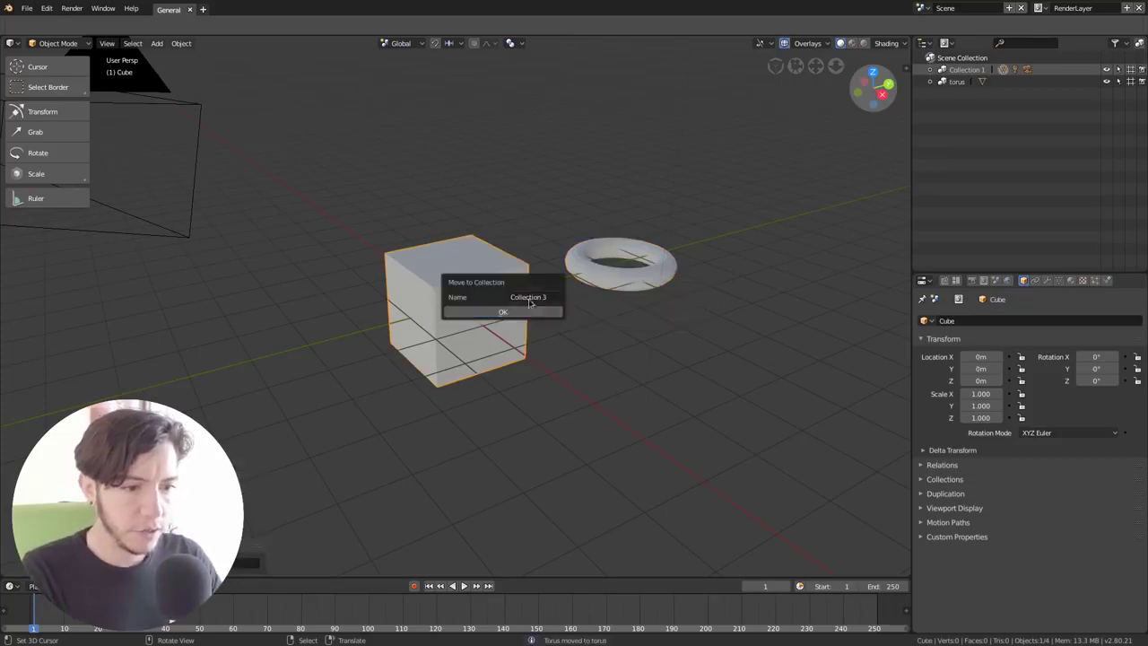
pyautogui.click(539, 297)
pyautogui.write('Cub')
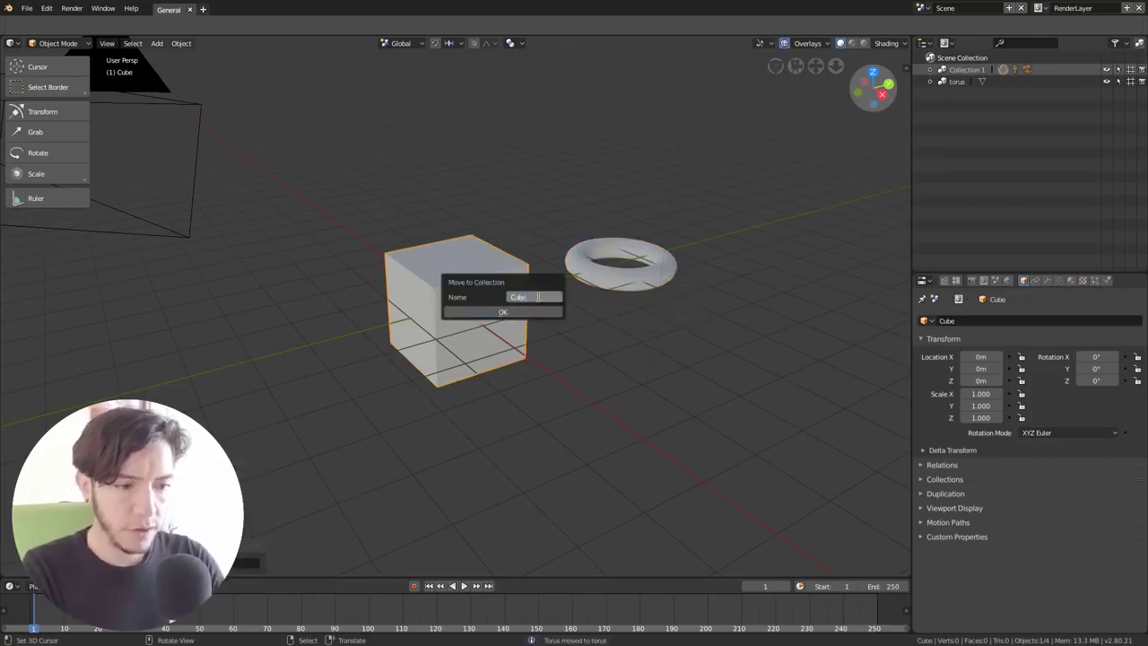
pyautogui.write('e')
pyautogui.press('Return')
pyautogui.click(538, 312)
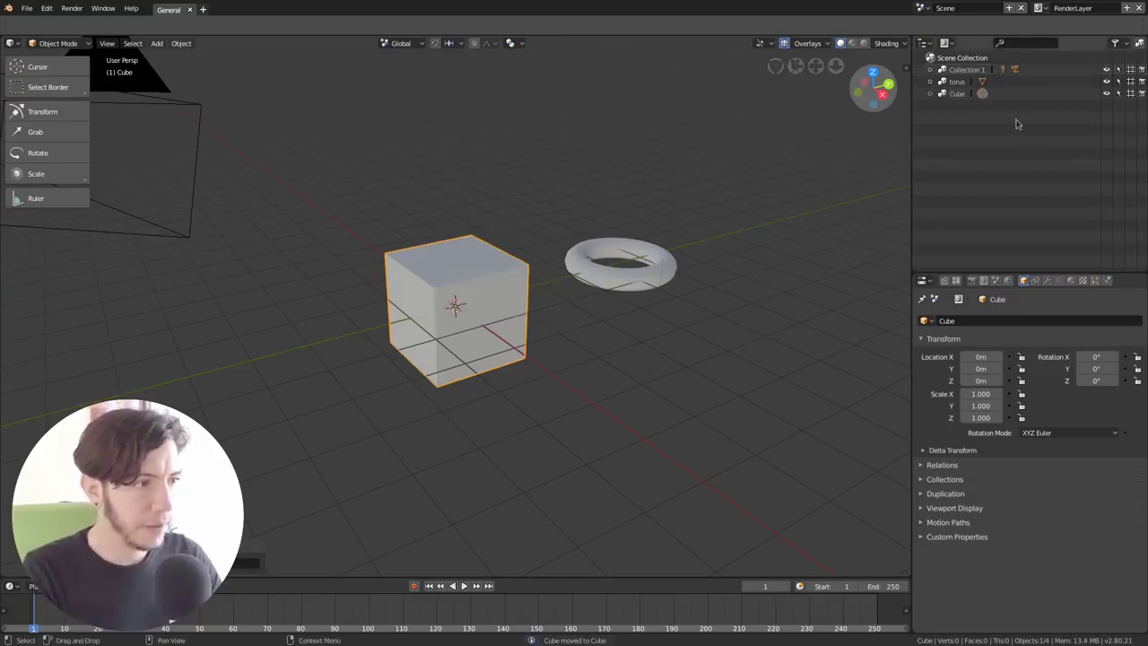
# - Rename Collection 1 to 'Stuff'
pyautogui.click(969, 70)
pyautogui.doubleClick(969, 70)
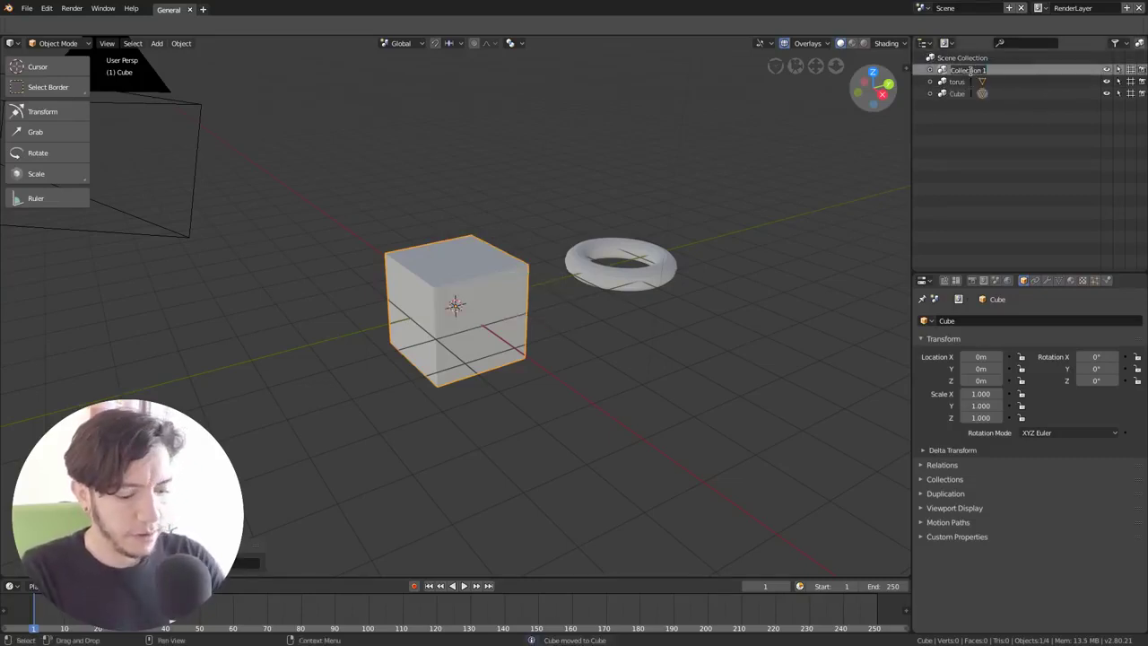
pyautogui.write('Stuff')
pyautogui.press('Return')
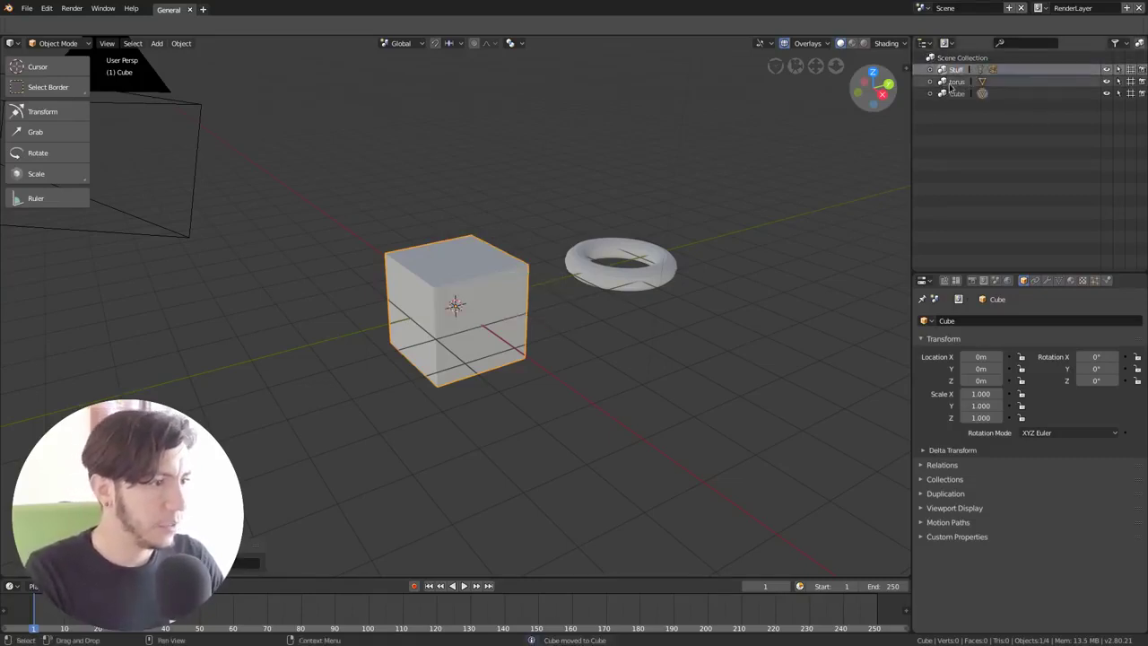
pyautogui.hotkey('shift', 'a')
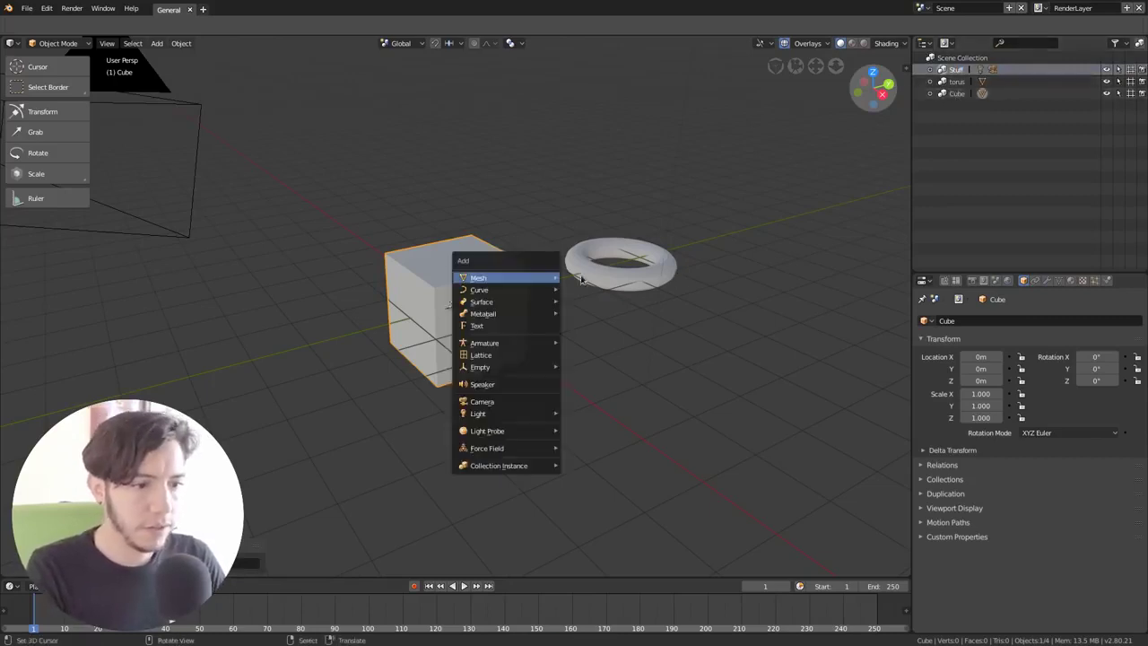
# - Add a plane and scale it up into a large floor
pyautogui.moveTo(472, 274)
pyautogui.click(582, 274)
pyautogui.press('s')
pyautogui.click(595, 308)
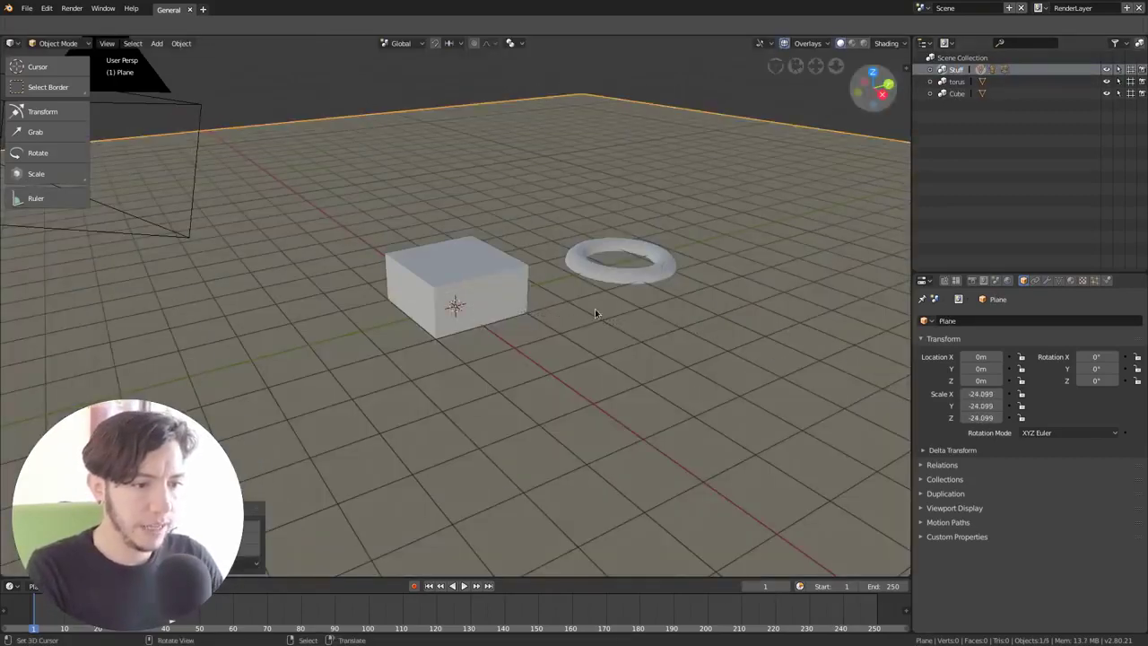
# - Look through the scene camera and reposition the camera to frame the objects
pyautogui.press('KP_0')
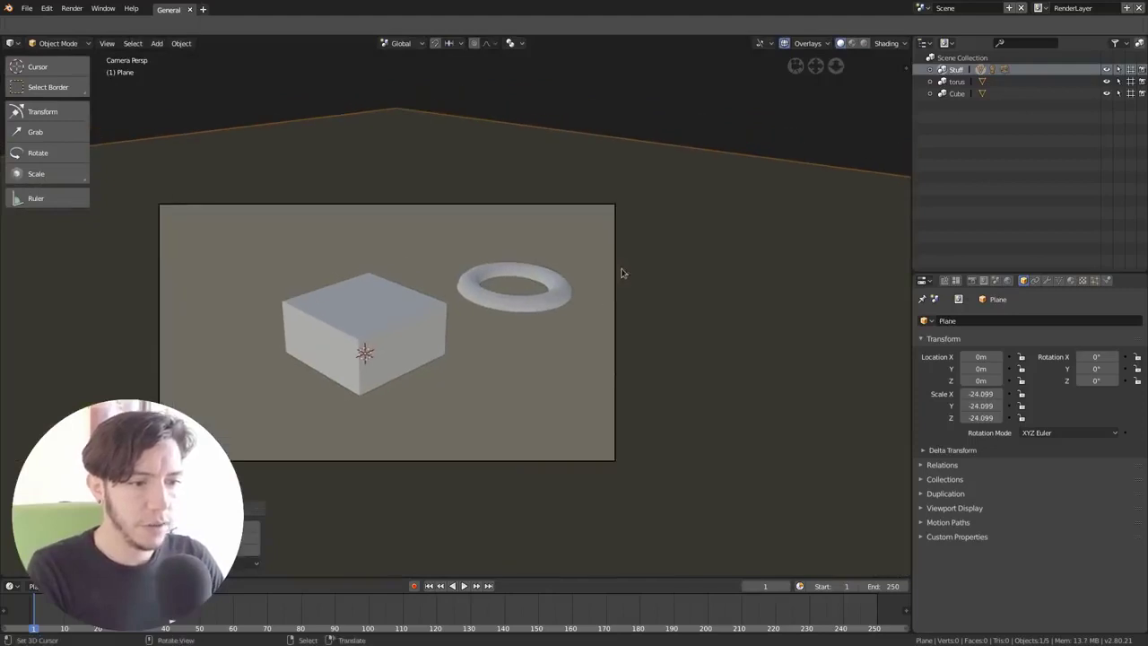
pyautogui.click(617, 267)
pyautogui.press('g')
pyautogui.click(536, 298)
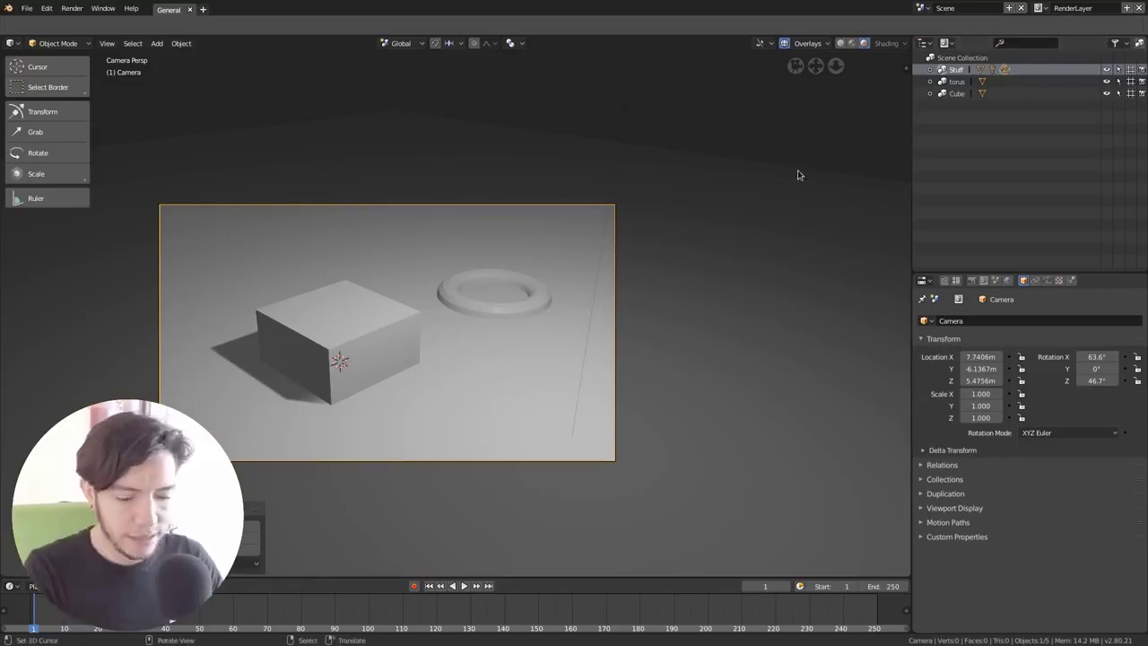
pyautogui.press('z')
pyautogui.hotkey('alt', 'z')
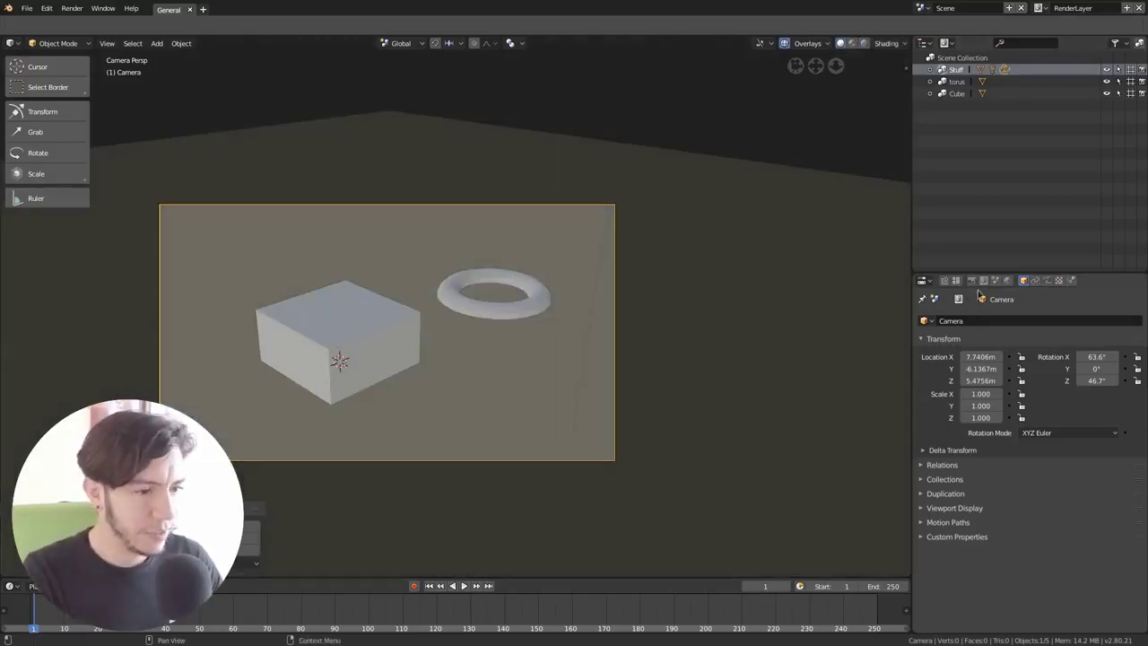
# - Switch the render engine to Cycles and preview with rendered shading
pyautogui.click(972, 281)
pyautogui.click(984, 280)
pyautogui.click(1086, 320)
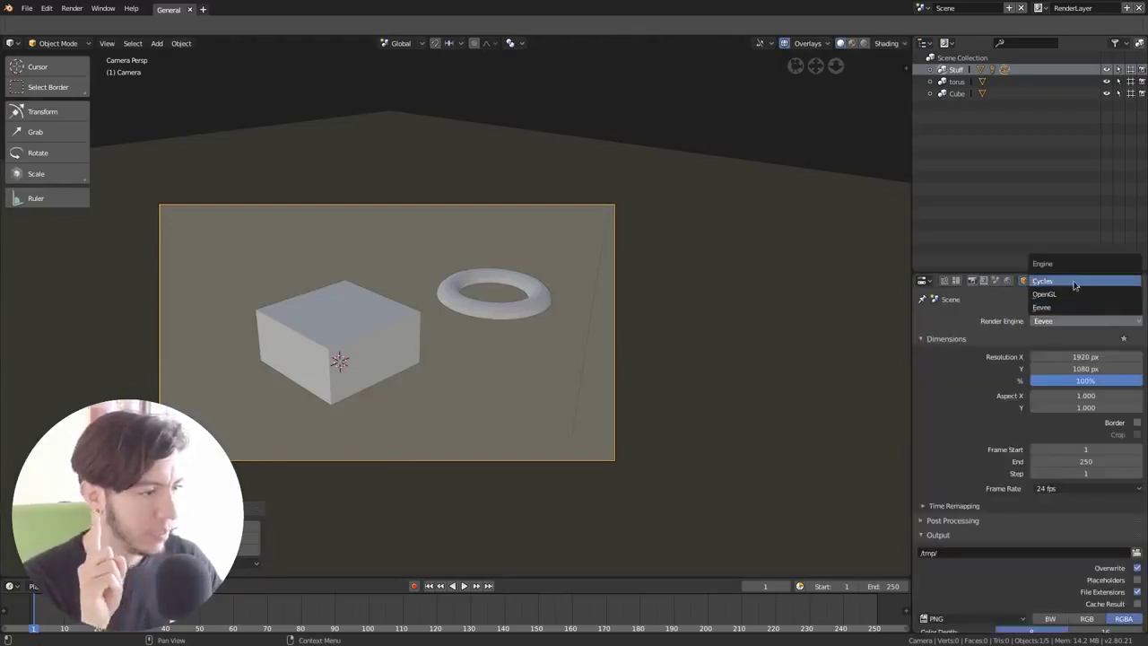
pyautogui.click(1074, 285)
pyautogui.hotkey('shift', 'z')
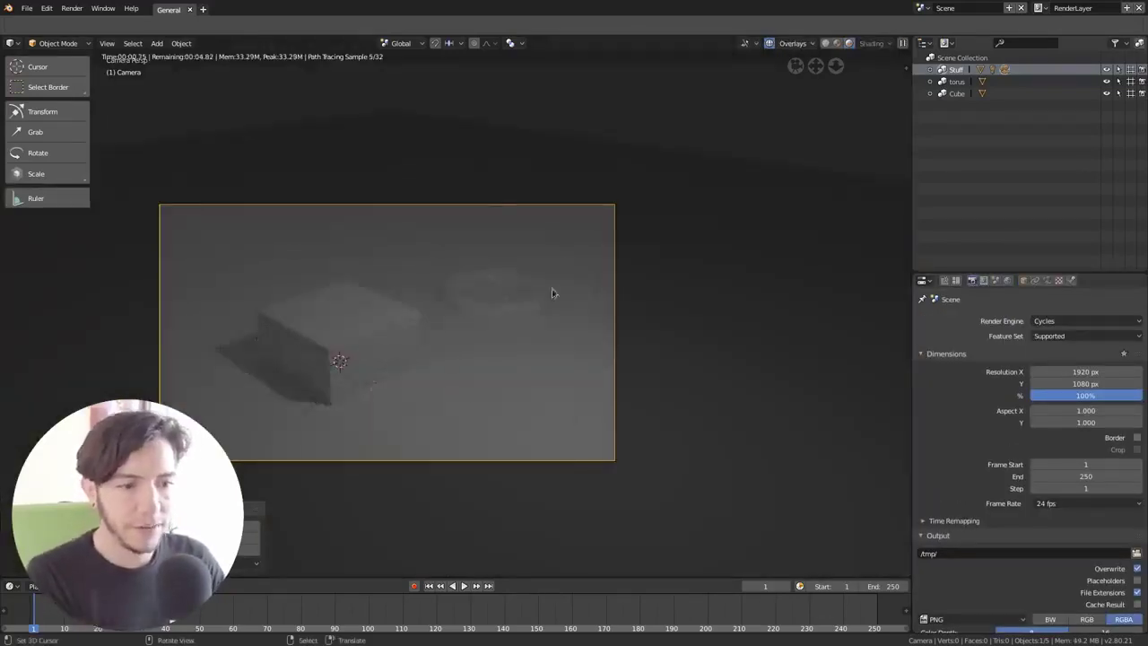
# - Move the lamp down beside the cube and return to the camera view
pyautogui.moveTo(556, 288); pyautogui.dragTo(584, 174, button='middle')
pyautogui.rightClick(567, 174)
pyautogui.moveTo(566, 174); pyautogui.dragTo(499, 281, button='right')
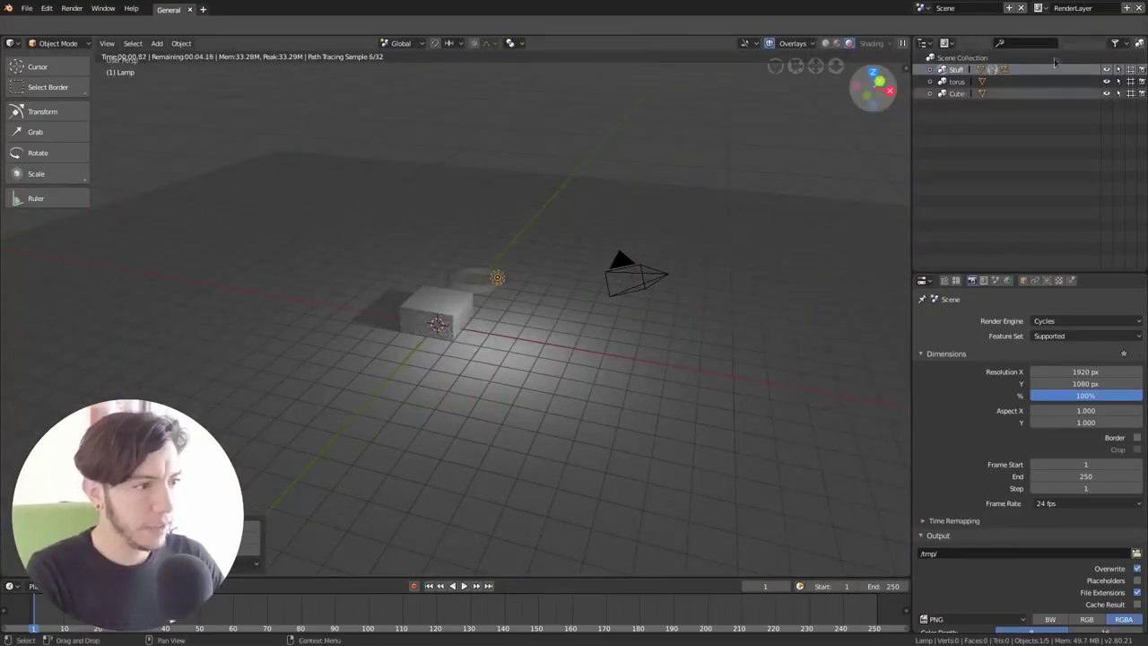
pyautogui.moveTo(618, 222); pyautogui.dragTo(519, 329, button='middle')
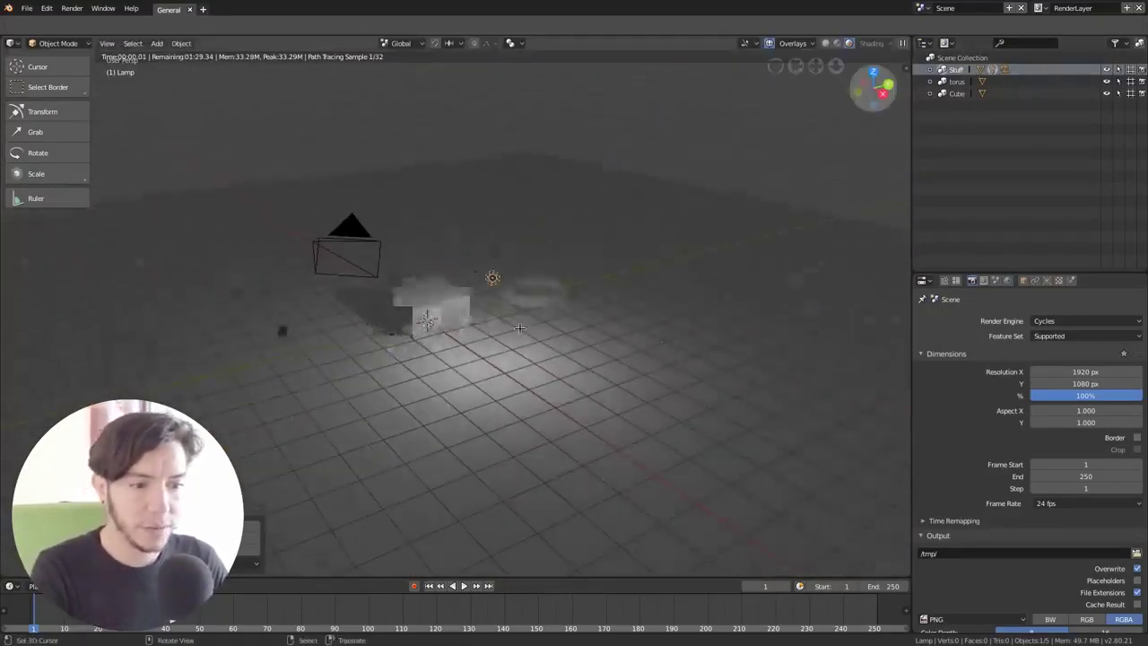
pyautogui.press('KP_0')
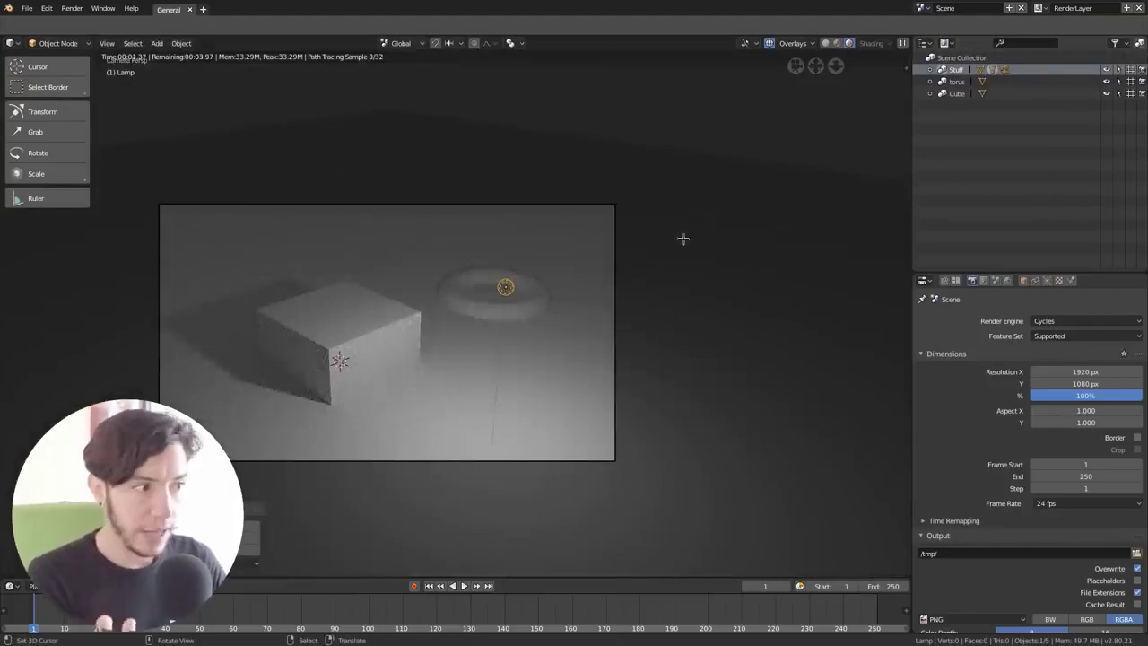
# - Apply View Layer > Set Exclude to the Cube collection in the Outliner
pyautogui.rightClick(959, 94)
pyautogui.moveTo(944, 210)
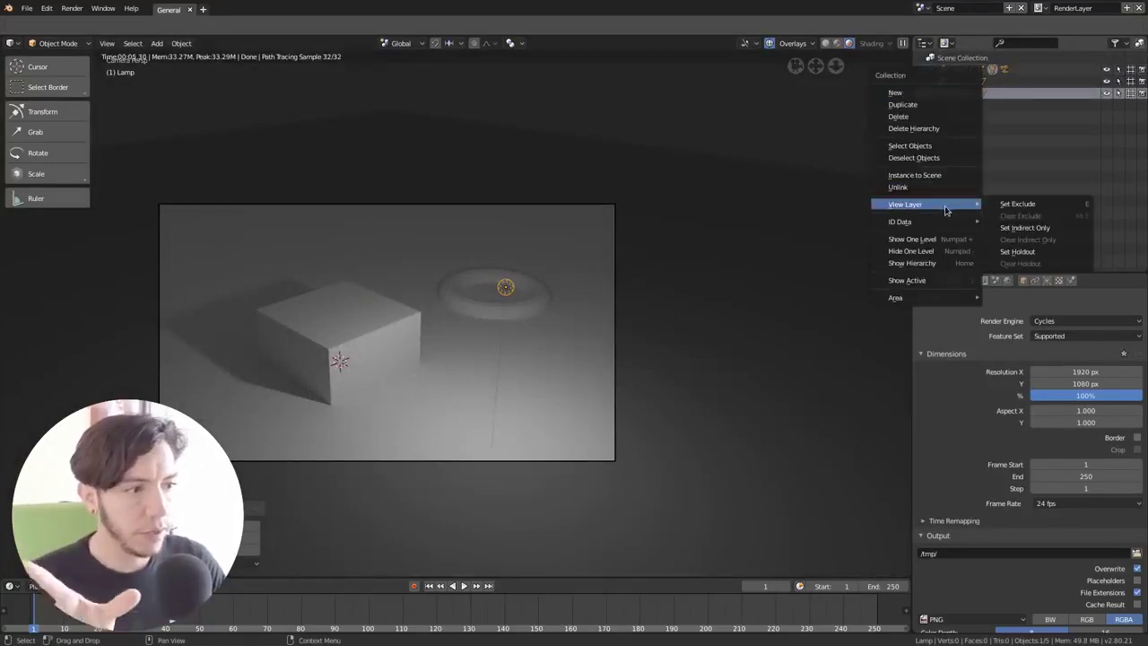
pyautogui.click(1025, 204)
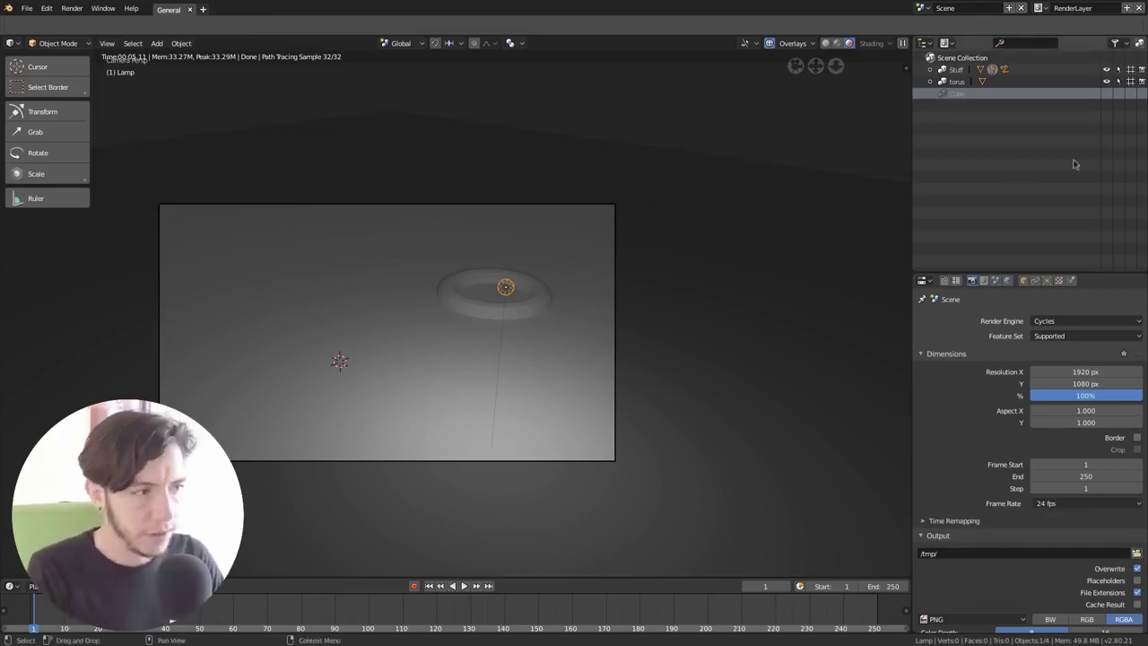
# - Re-include the Cube collection in the view layer and set it to Indirect Only
pyautogui.click(930, 93)
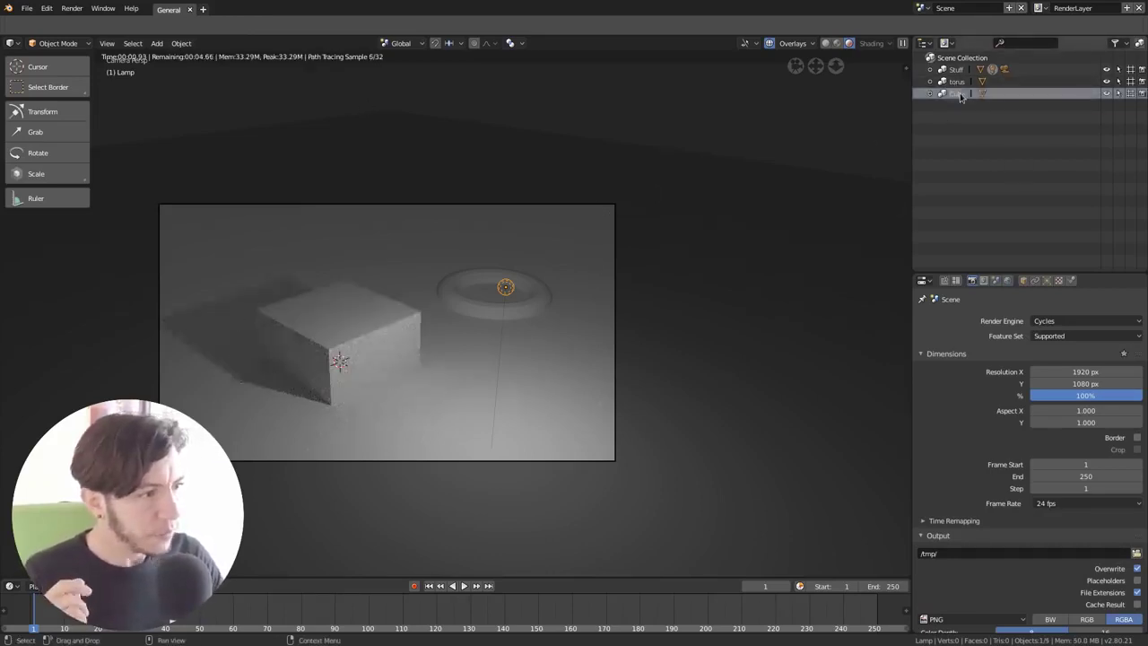
pyautogui.rightClick(954, 92)
pyautogui.moveTo(951, 144)
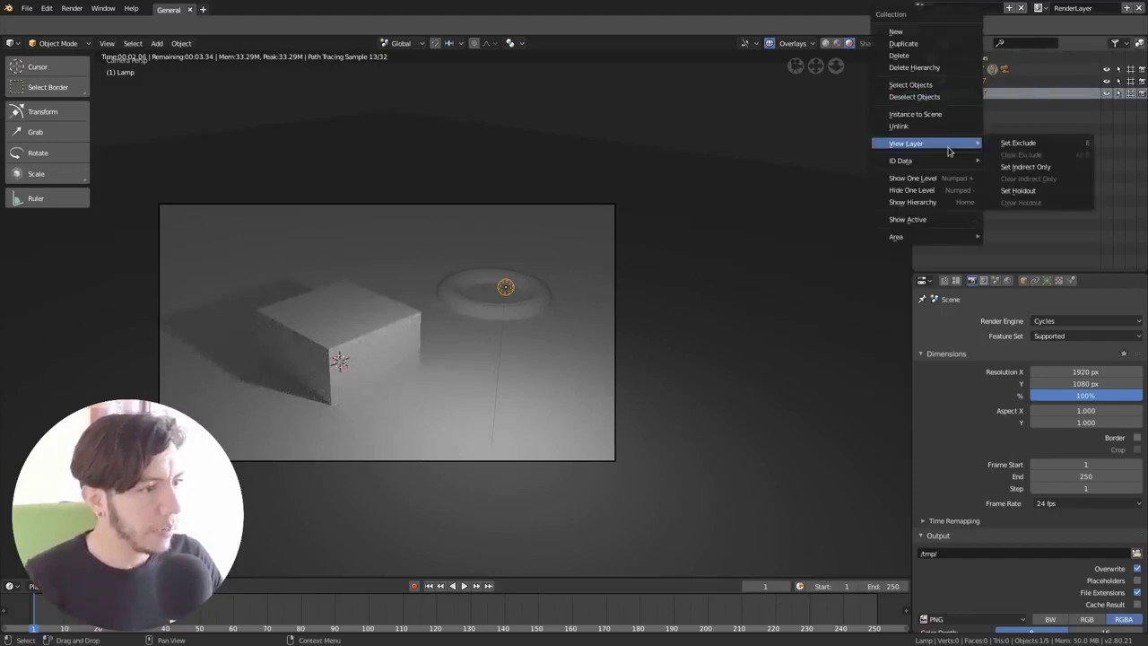
pyautogui.click(1050, 169)
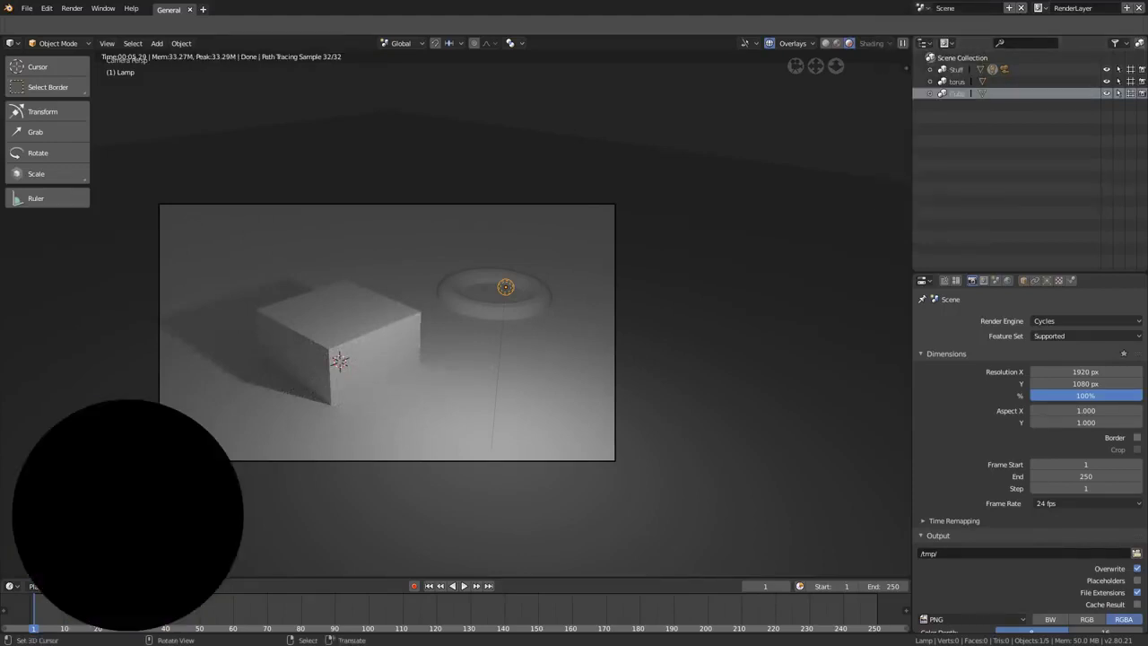
# - Set the Cube collection as a holdout
pyautogui.rightClick(963, 92)
pyautogui.moveTo(933, 143)
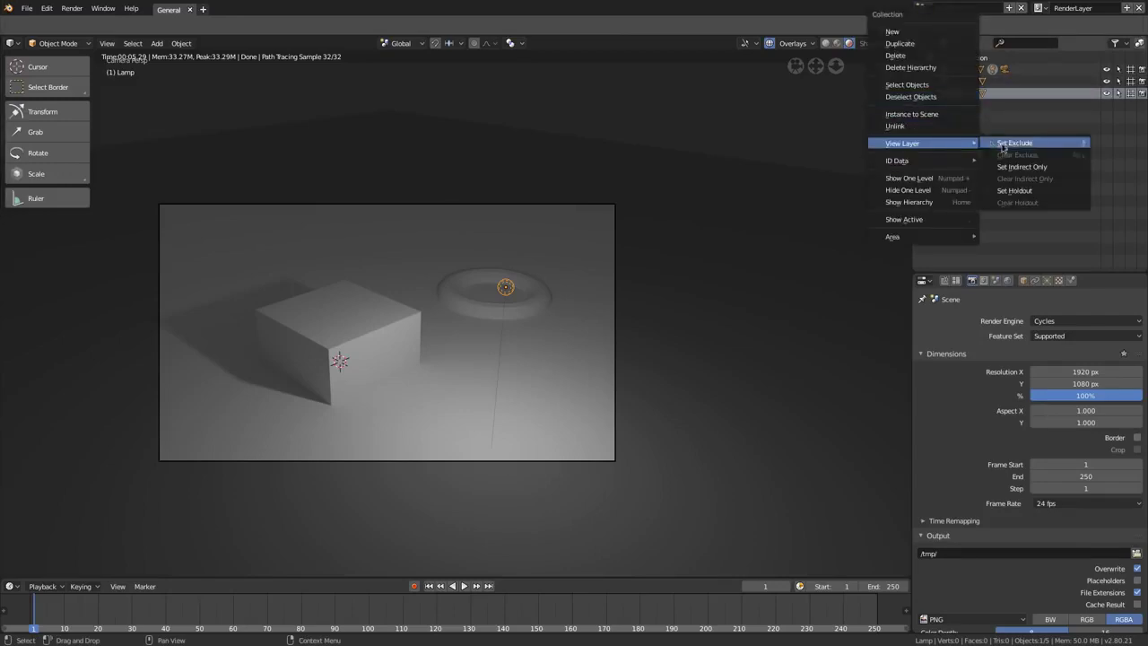
pyautogui.click(1031, 195)
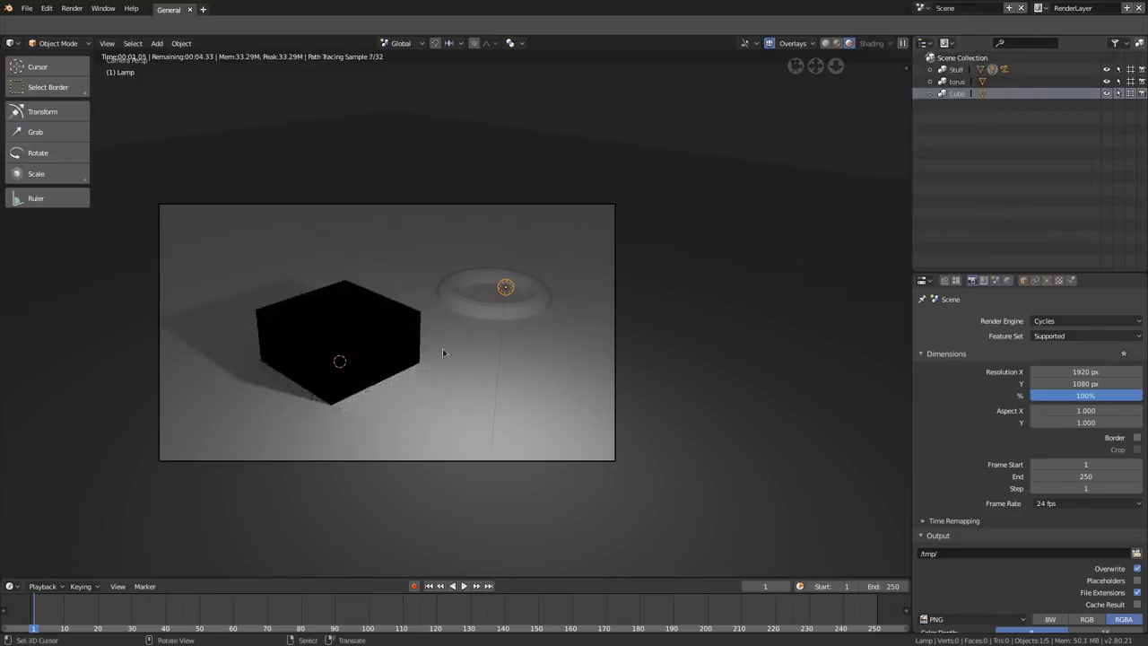
# - Enable Transparent in the Film render settings
pyautogui.scroll(-5, 942, 545)
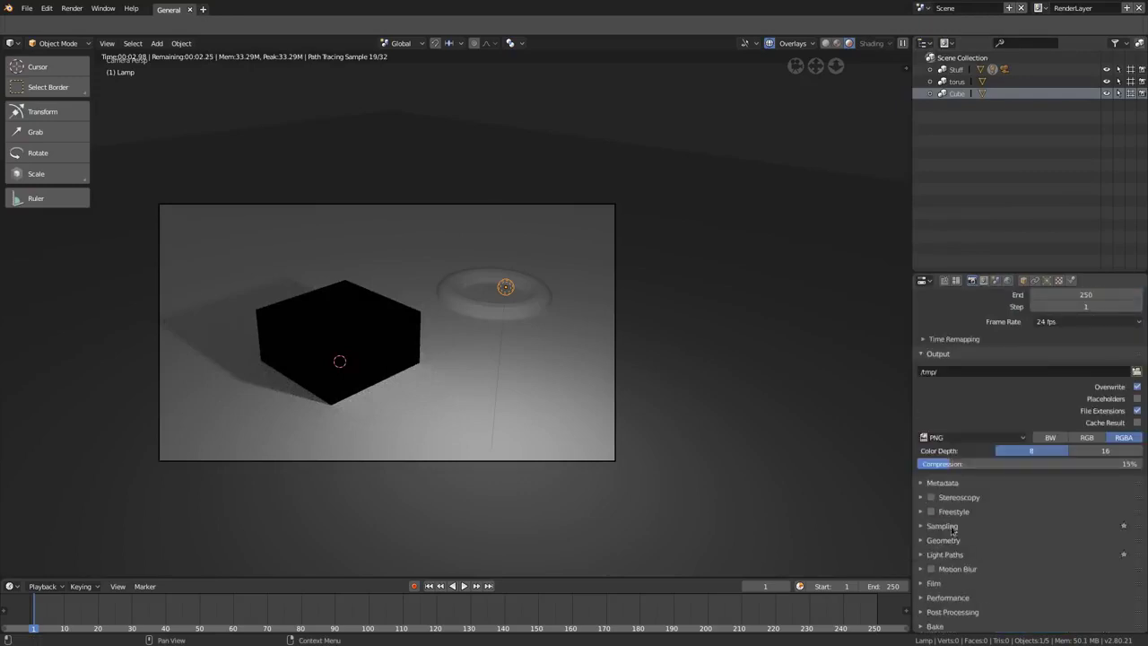
pyautogui.click(947, 584)
pyautogui.scroll(-2, 946, 584)
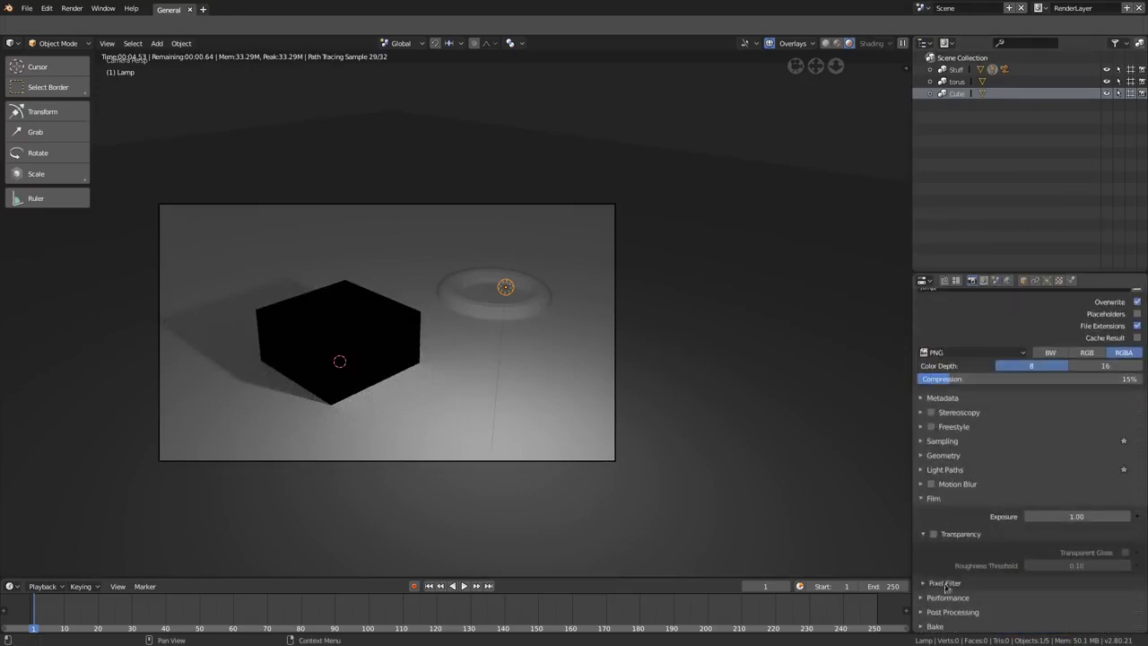
pyautogui.click(933, 535)
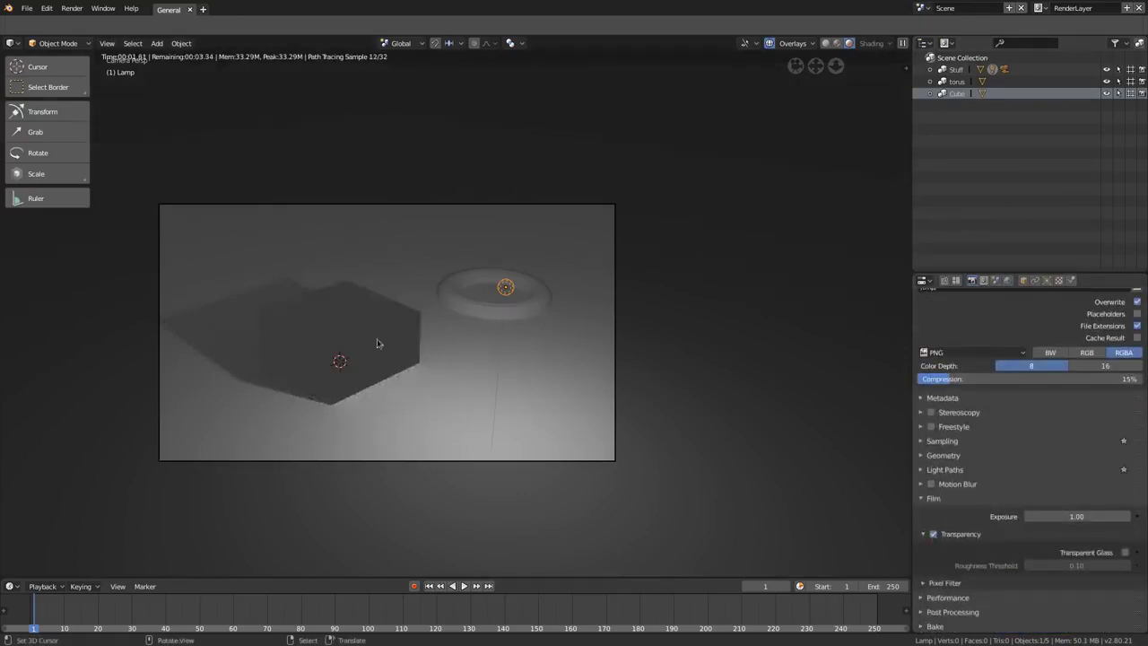
pyautogui.scroll(6, 1032, 502)
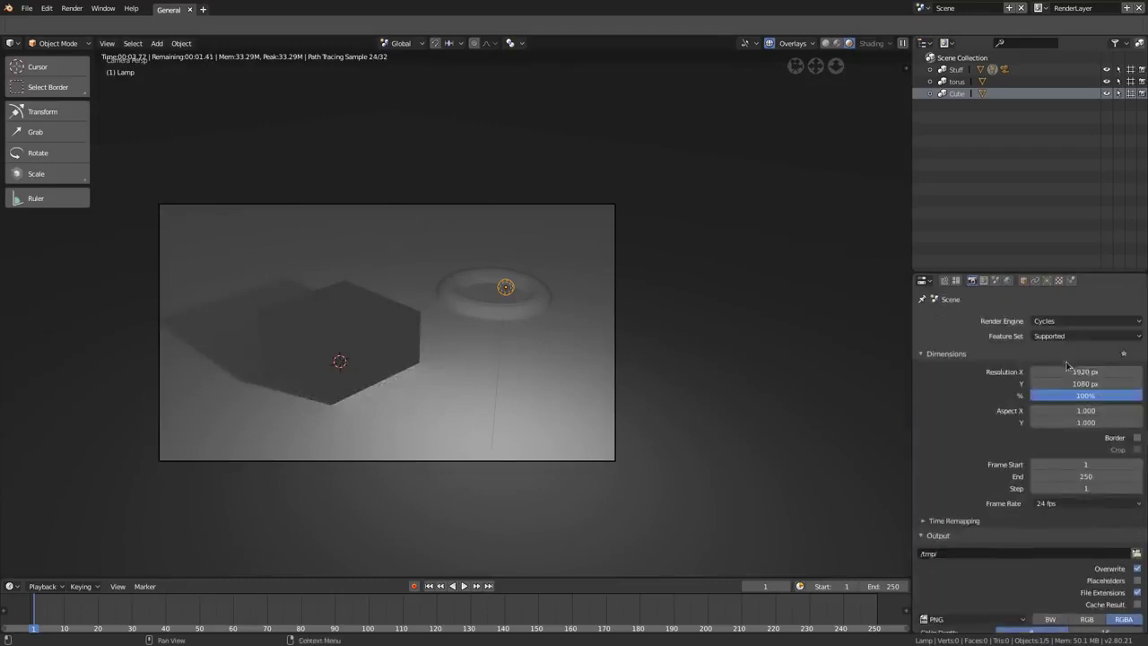
pyautogui.scroll(-3, 961, 567)
# - Set render samples to 10, render at 50% resolution, and inspect the alpha channel
pyautogui.keyDown('ctrl'); pyautogui.click(962, 567); pyautogui.keyUp('ctrl')
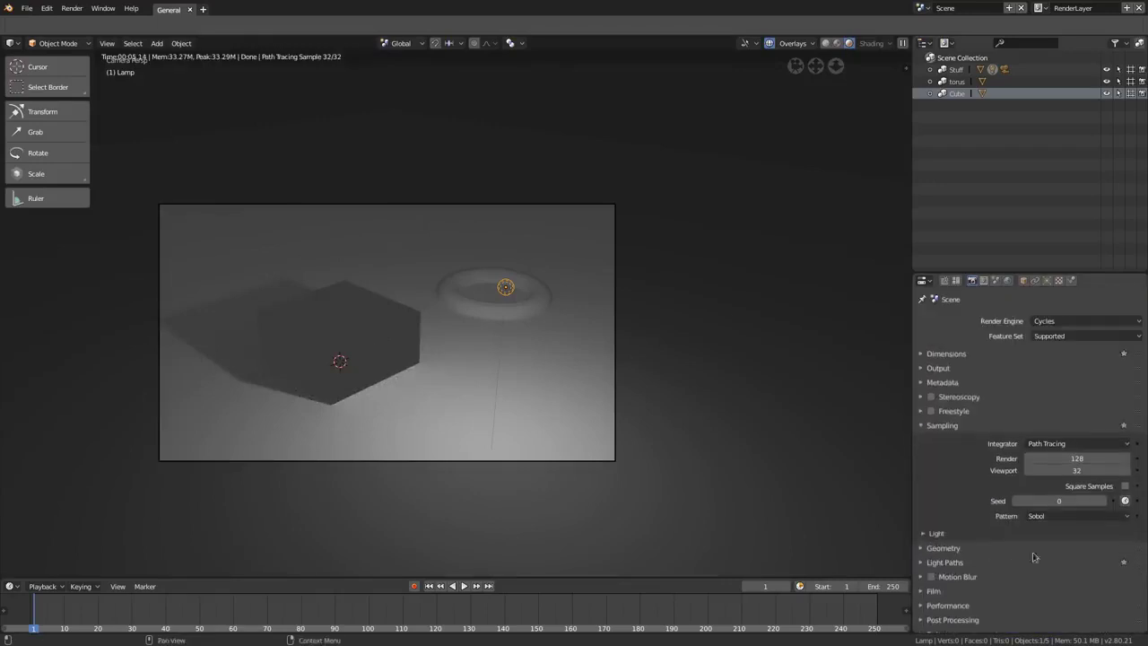
pyautogui.click(1096, 459)
pyautogui.write('10')
pyautogui.press('Return')
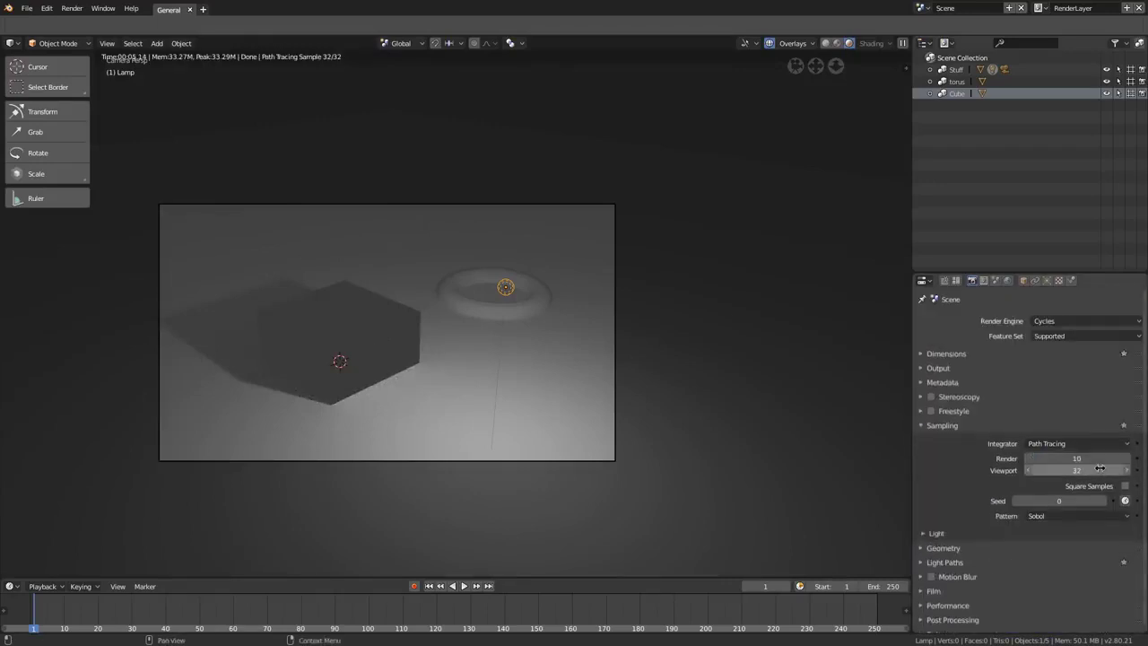
pyautogui.click(967, 353)
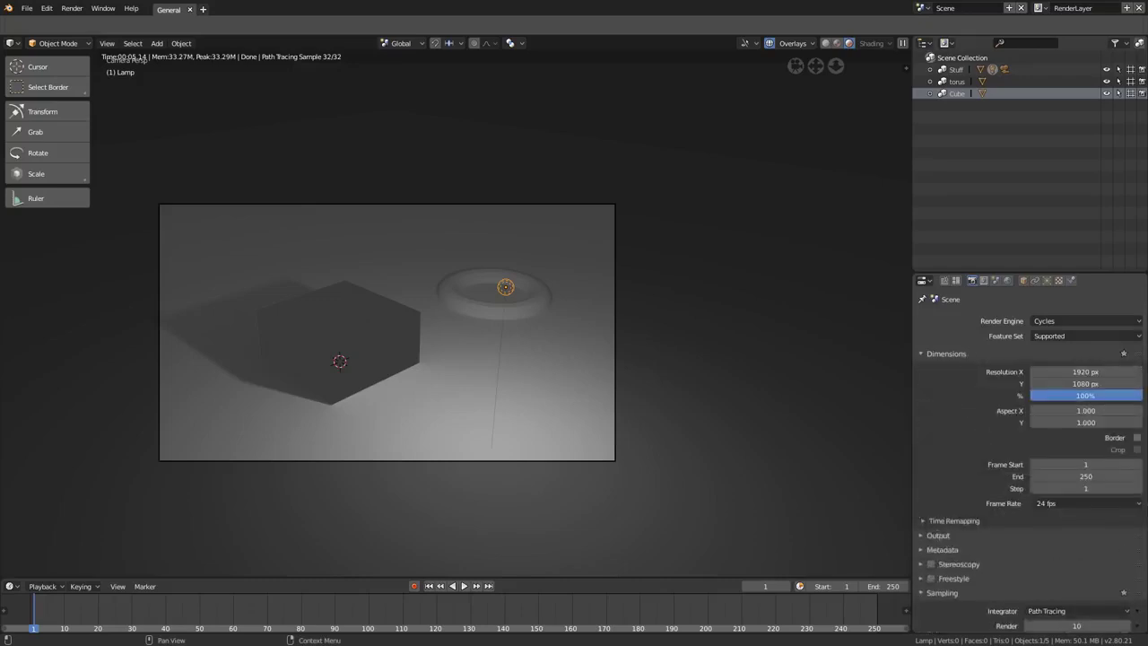
pyautogui.press('F12')
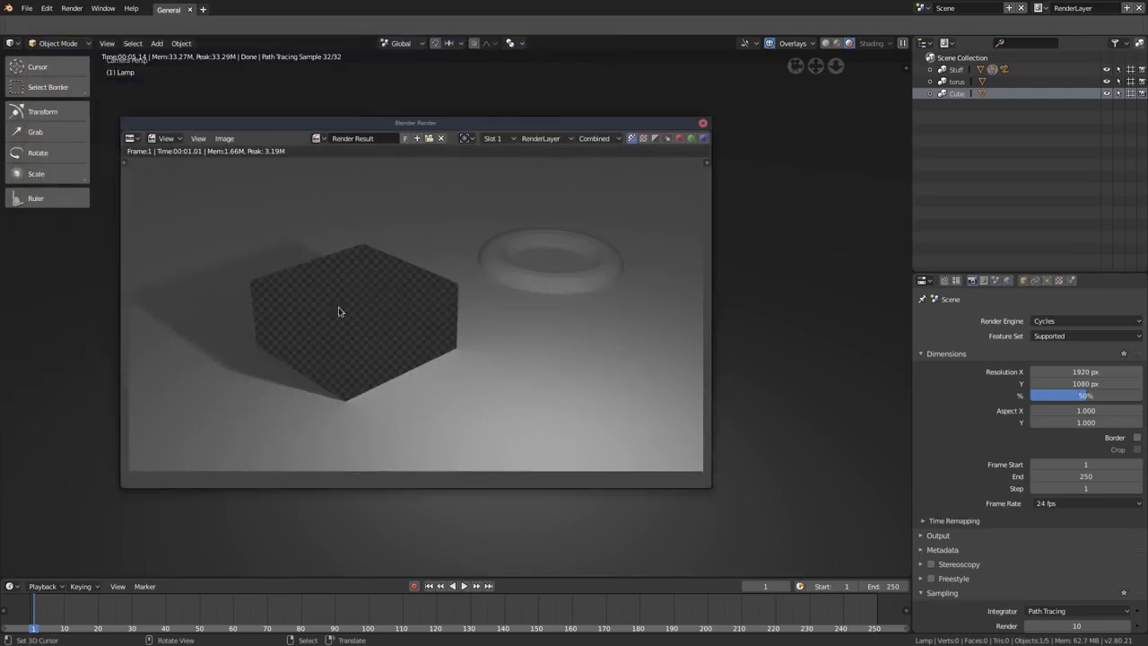
pyautogui.click(655, 138)
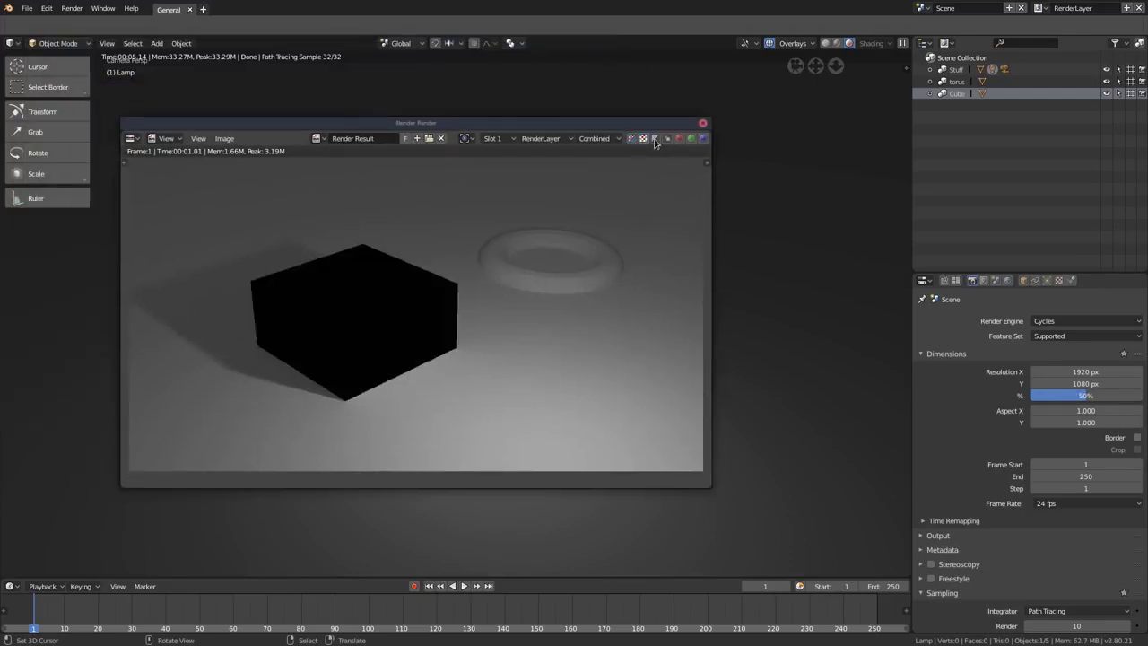
pyautogui.click(631, 138)
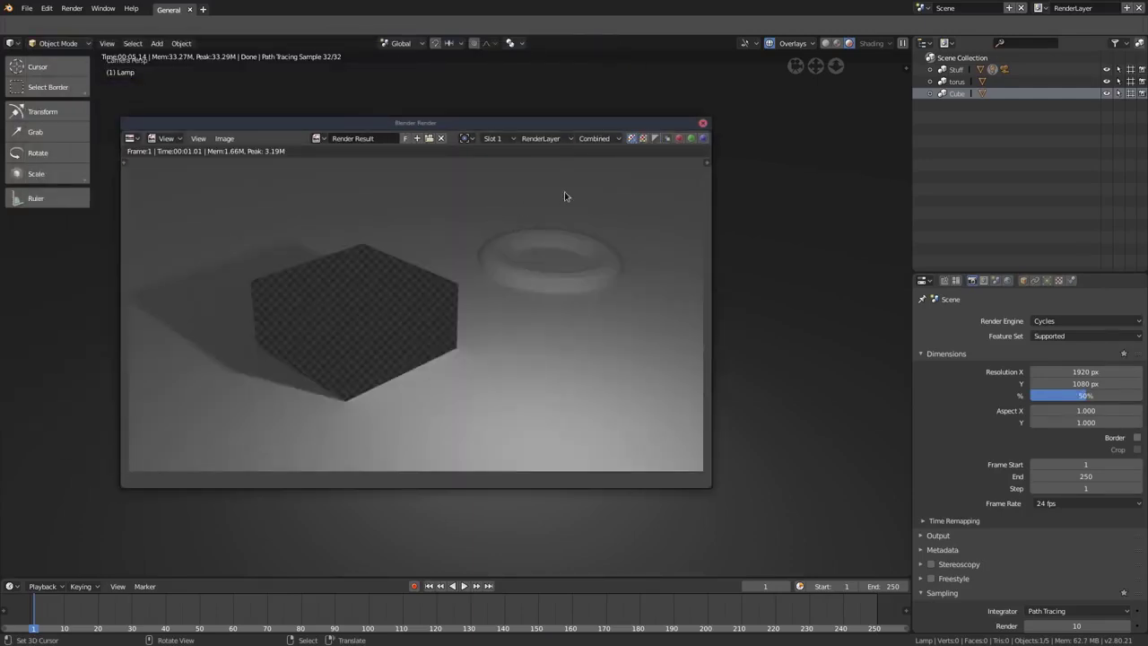
# - Close the render window and remove the holdout from the Cube collection
pyautogui.click(702, 123)
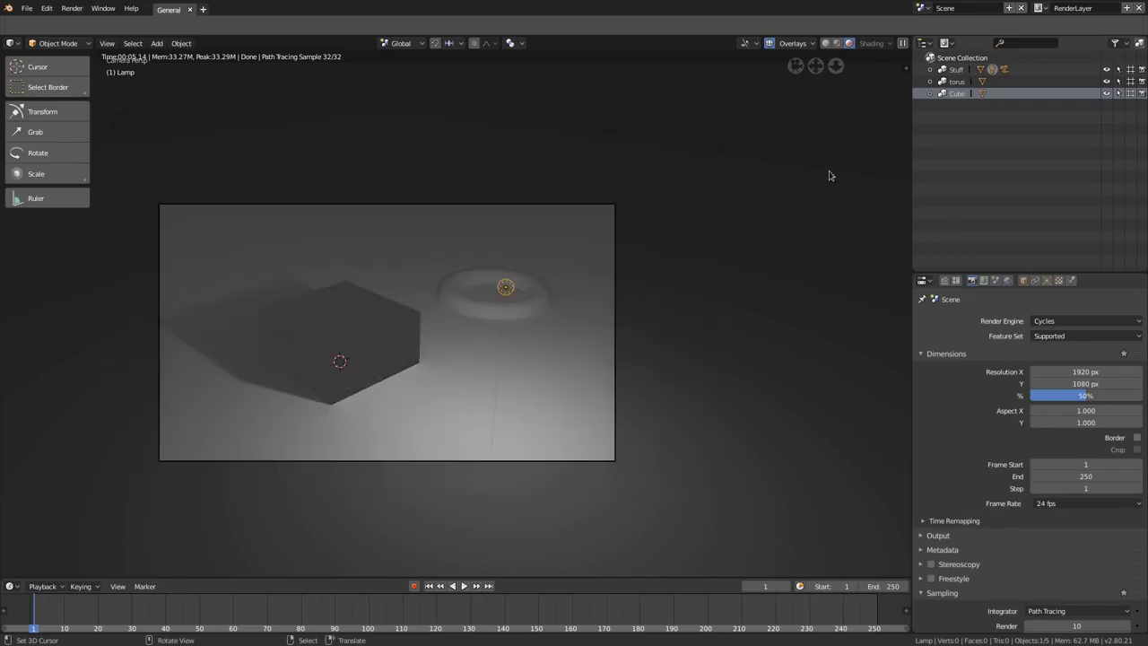
pyautogui.rightClick(961, 98)
pyautogui.moveTo(941, 146)
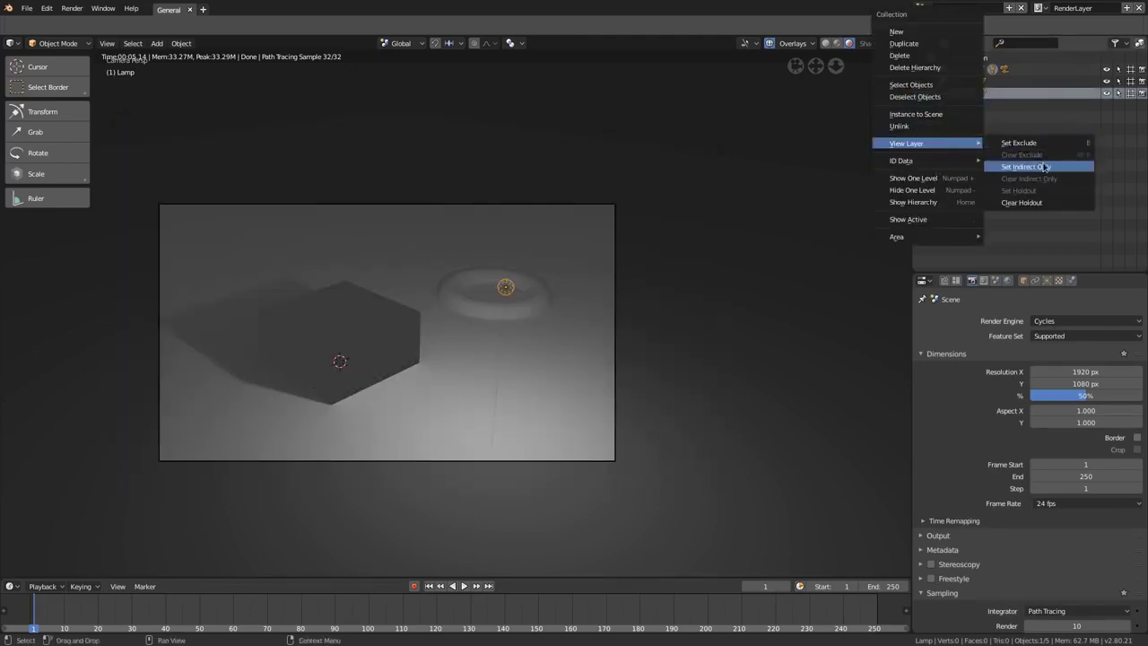
pyautogui.click(1034, 205)
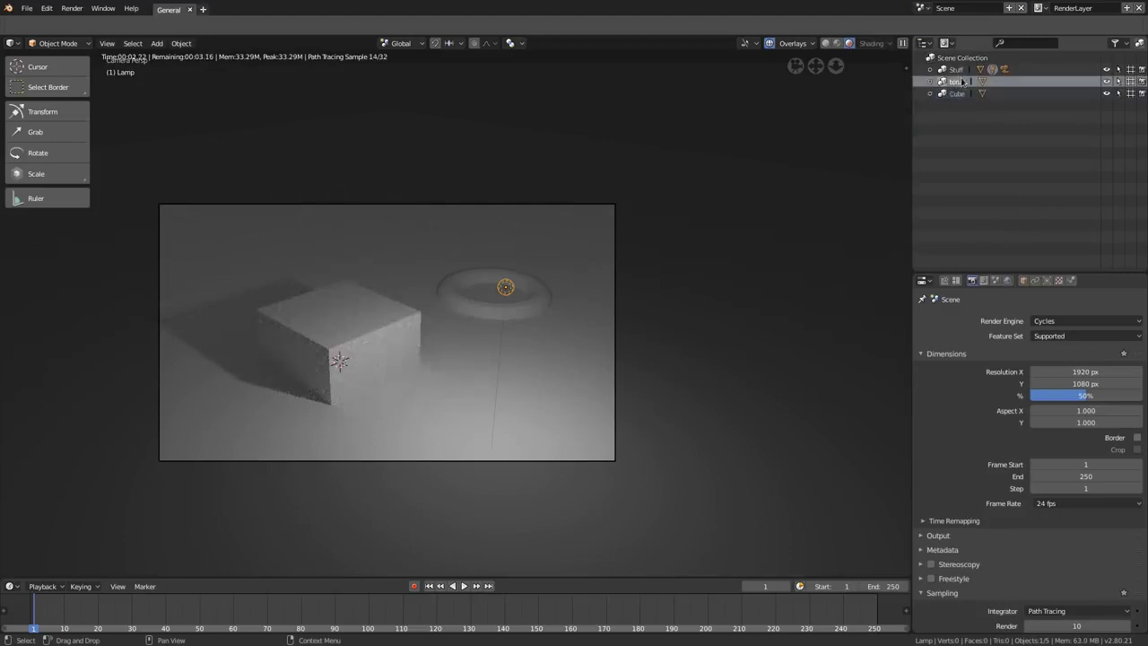
# - Make the torus collection a holdout
pyautogui.rightClick(958, 83)
pyautogui.moveTo(937, 142)
pyautogui.click(1022, 168)
pyautogui.scroll(2, 582, 364)
pyautogui.press('g')
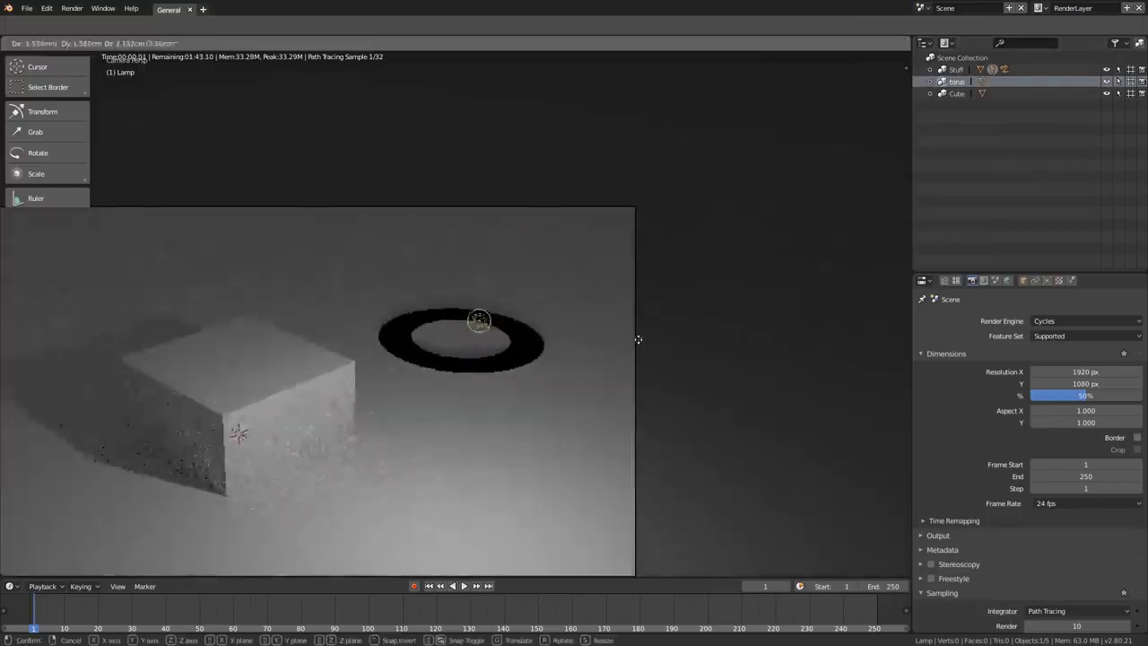
pyautogui.press('Escape')
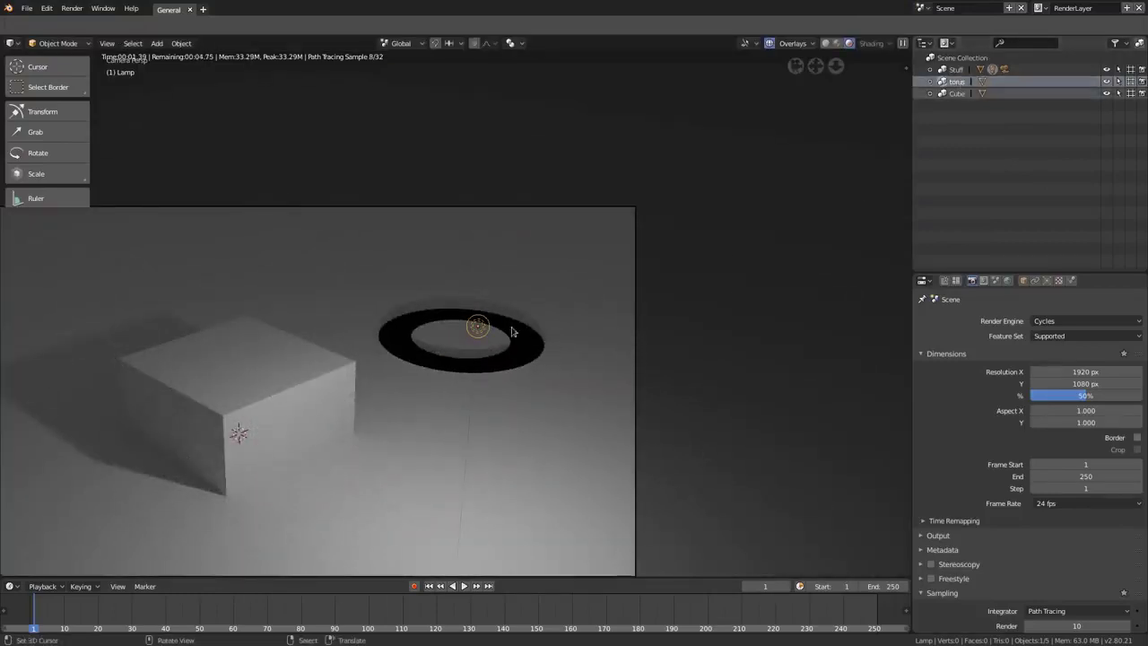
# - Raise the torus 45.9cm along the Z axis
pyautogui.click(930, 82)
pyautogui.click(450, 353)
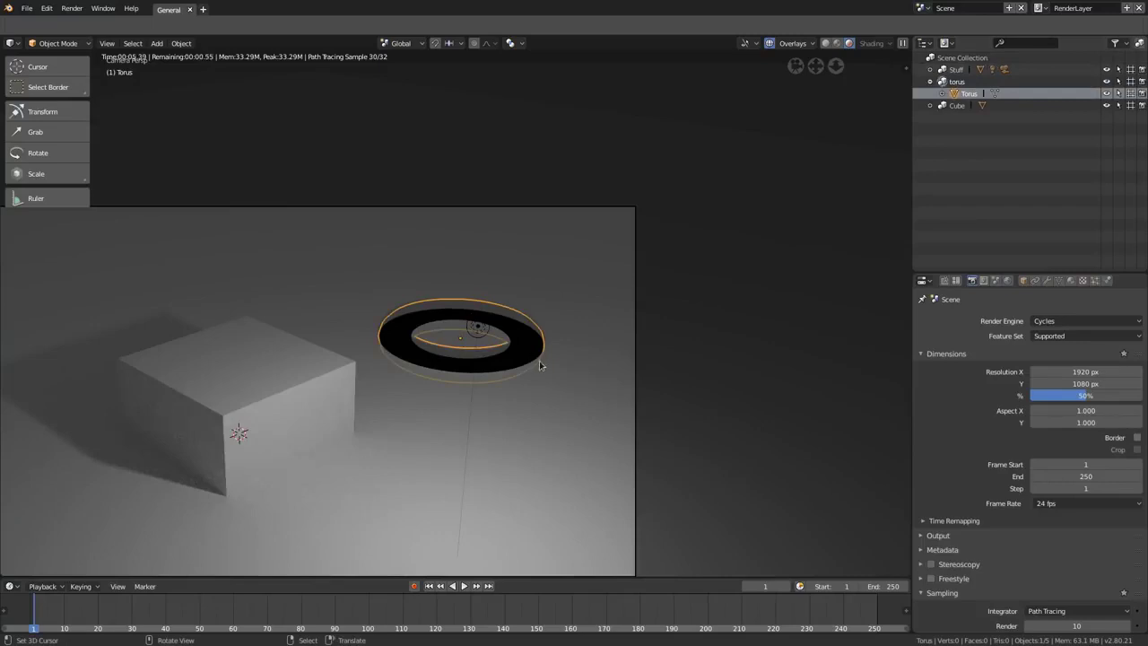
pyautogui.press('g')
pyautogui.press('z')
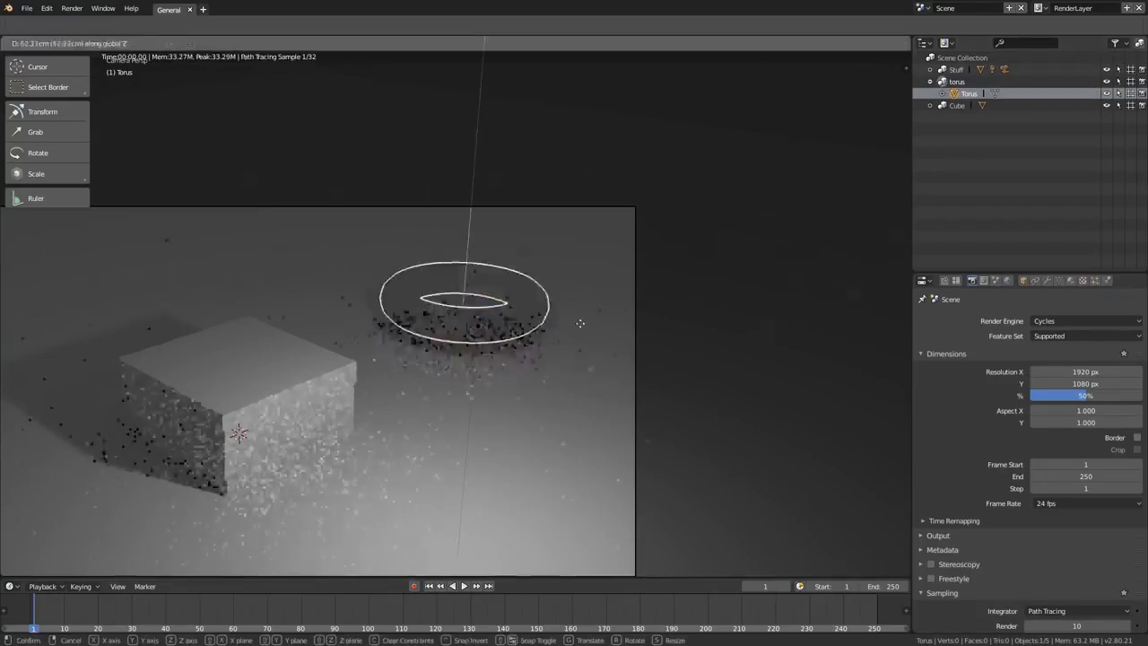
pyautogui.click(588, 334)
pyautogui.moveTo(587, 334); pyautogui.dragTo(584, 366, button='middle')
# - Slide the torus sideways along the Y axis
pyautogui.press('g')
pyautogui.press('y')
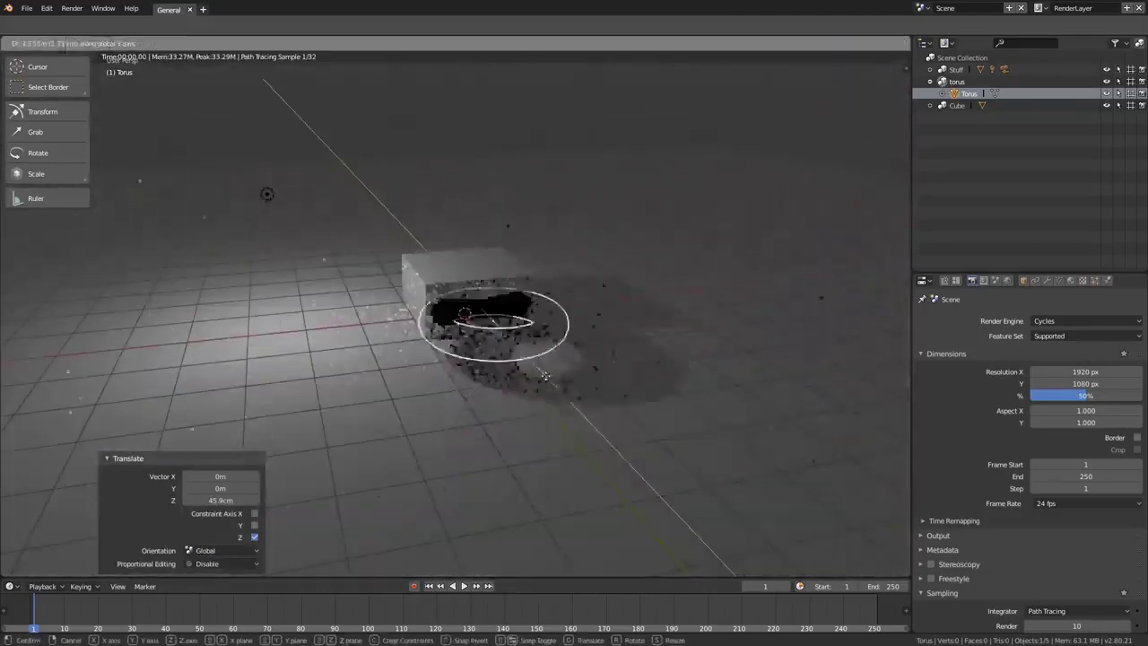
pyautogui.click(468, 406)
pyautogui.moveTo(468, 406); pyautogui.dragTo(504, 400, button='middle')
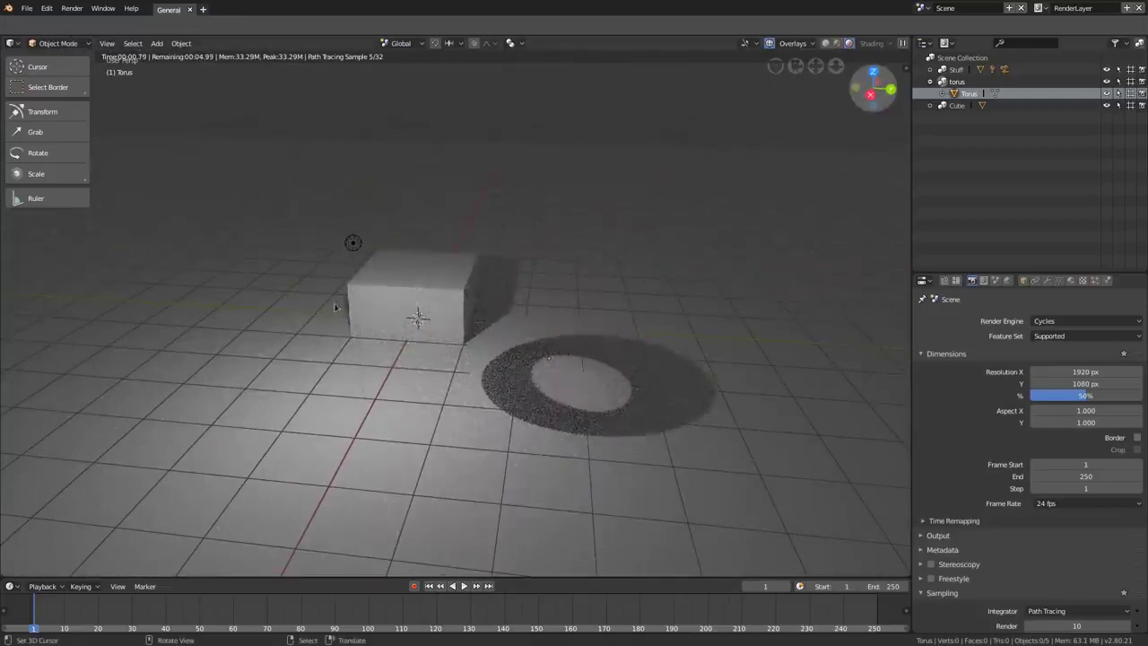
# - Give the torus a new material with an Emission surface shader
pyautogui.click(989, 94)
pyautogui.click(1071, 280)
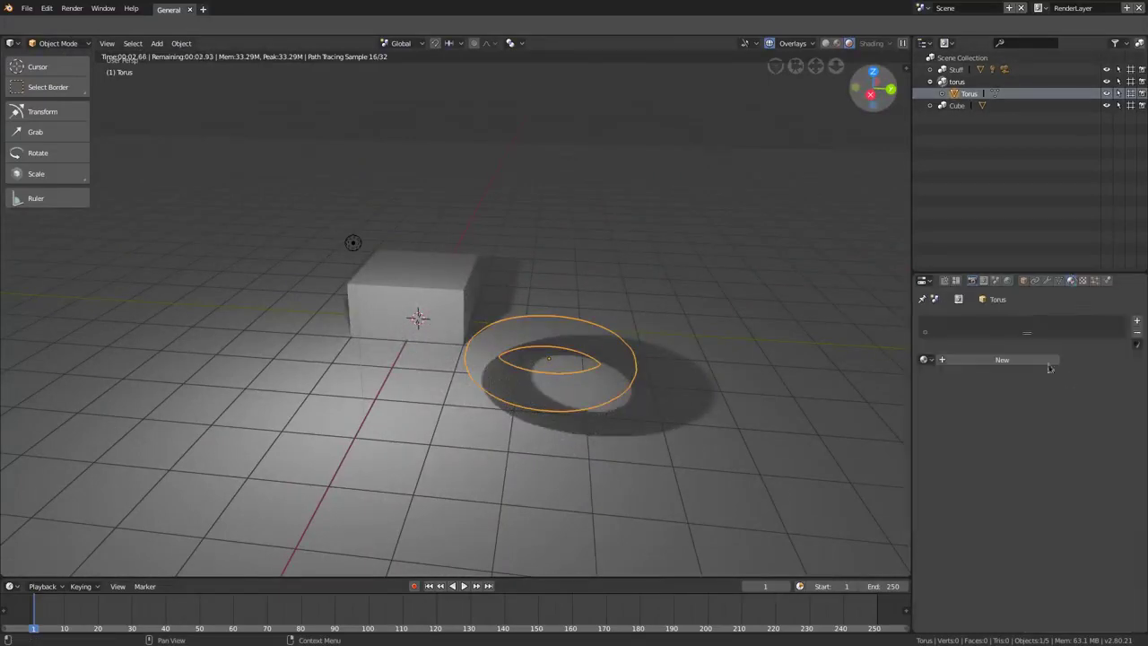
pyautogui.click(1035, 359)
pyautogui.click(1076, 424)
pyautogui.click(995, 159)
# - Lower the torus along Z onto the floor, to about 42.428cm
pyautogui.moveTo(593, 401); pyautogui.dragTo(571, 362, button='middle')
pyautogui.press('g')
pyautogui.press('z')
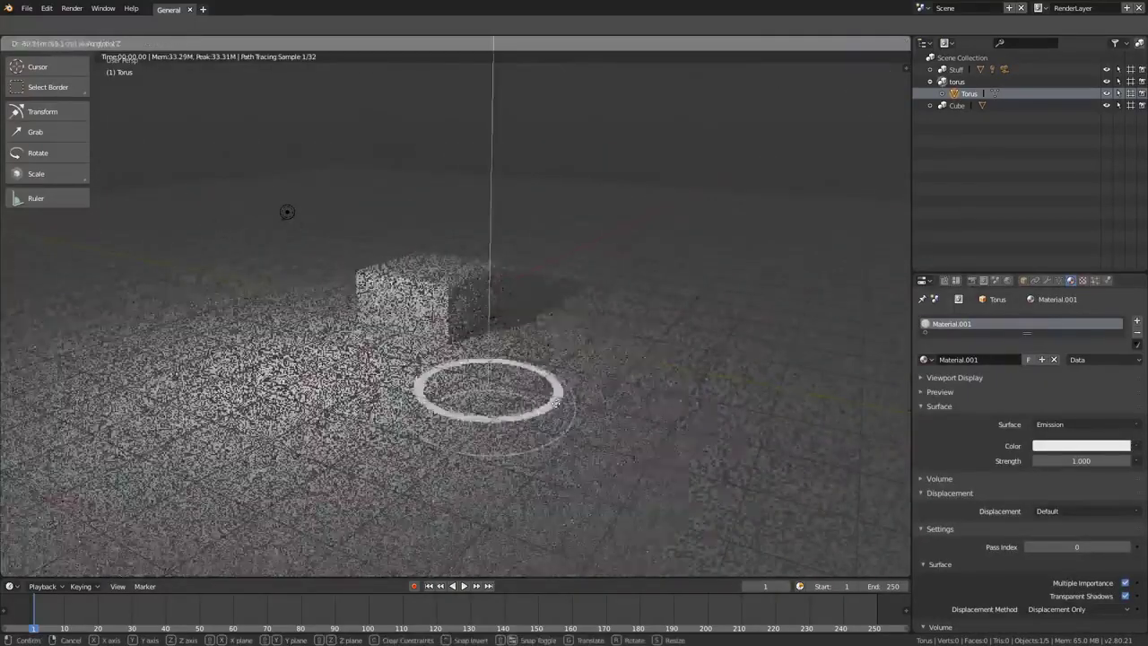
pyautogui.click(581, 386)
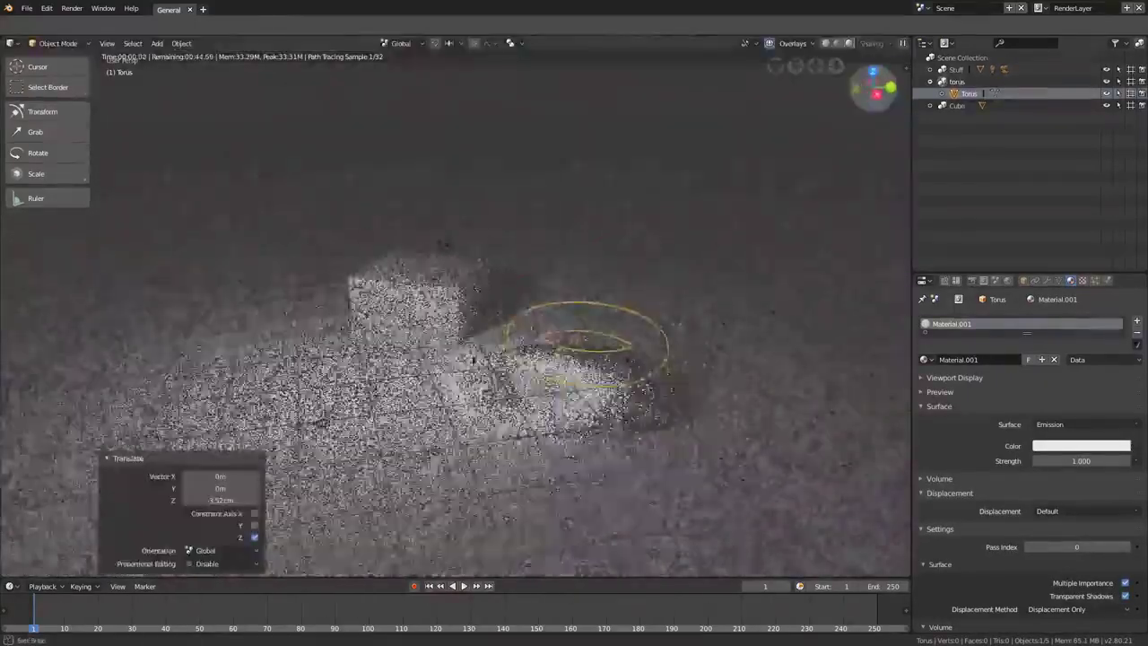
# - Inspect the torus's Cycles ray visibility settings, then bring up the render settings
pyautogui.click(1023, 281)
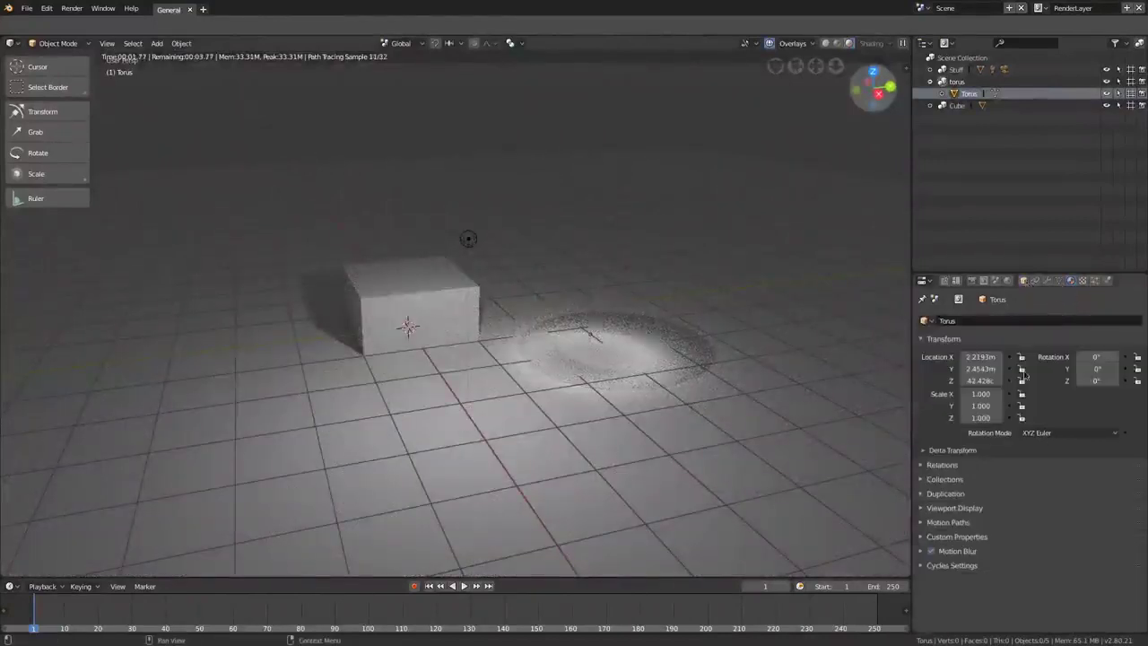
pyautogui.click(953, 566)
pyautogui.scroll(-2, 962, 578)
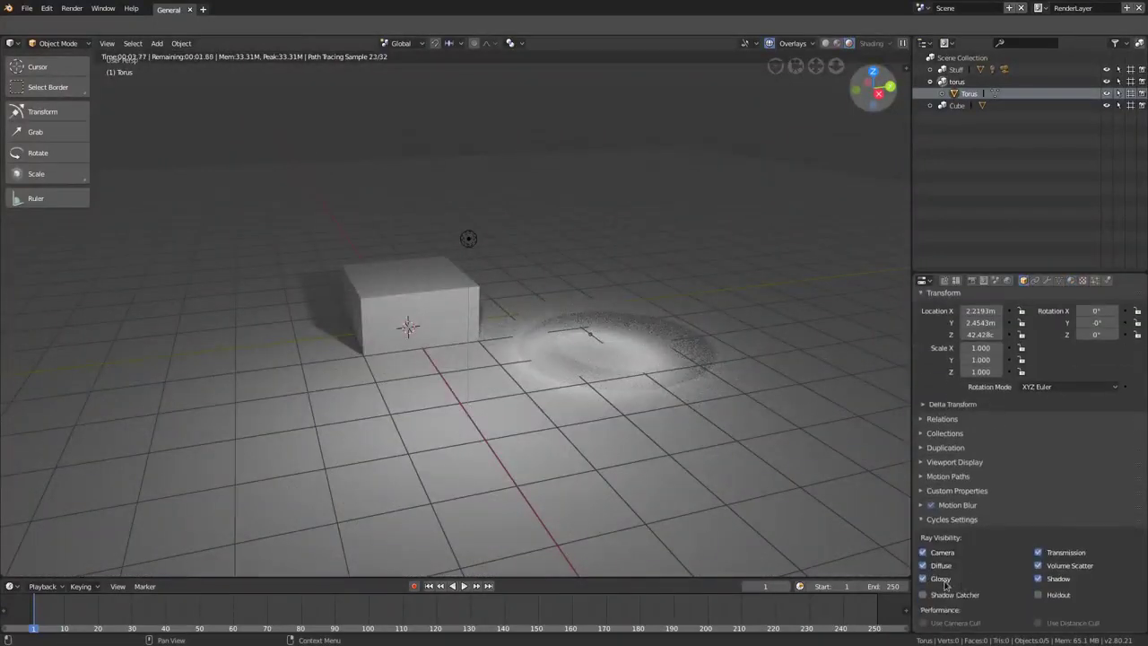
pyautogui.click(960, 521)
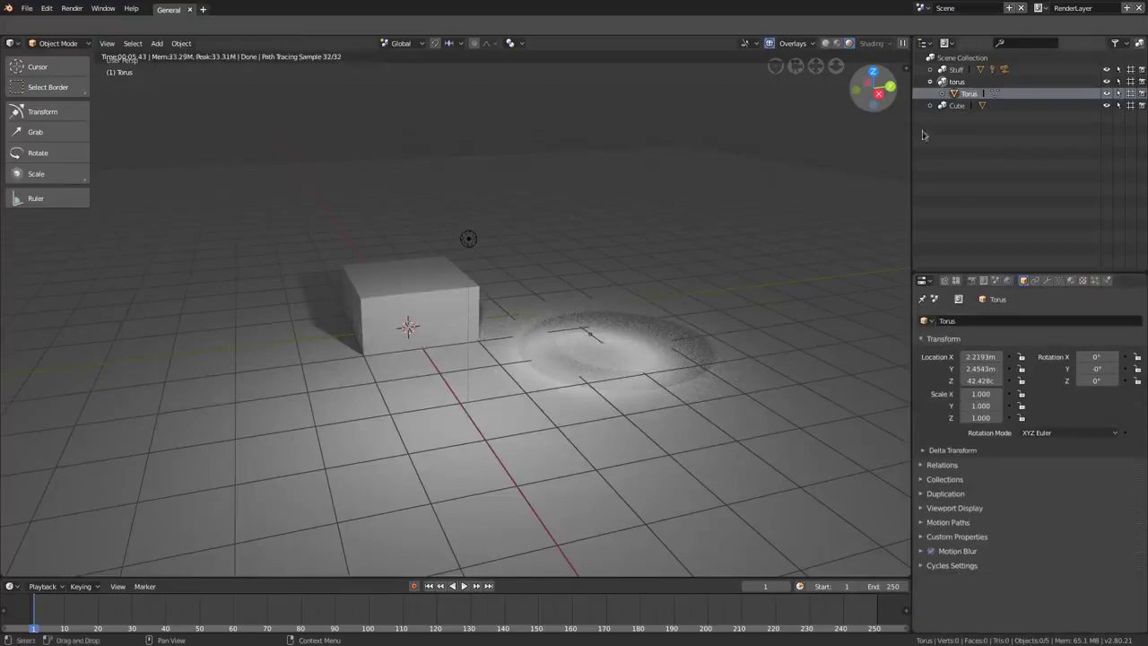
pyautogui.moveTo(731, 236); pyautogui.dragTo(669, 284, button='middle')
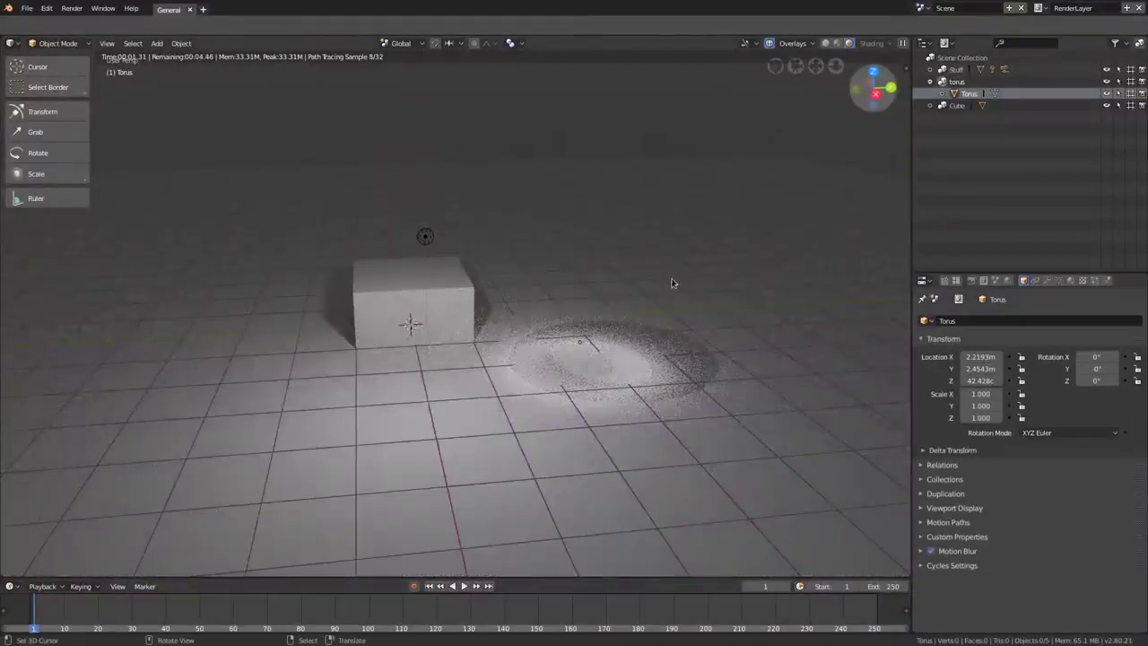
pyautogui.click(984, 279)
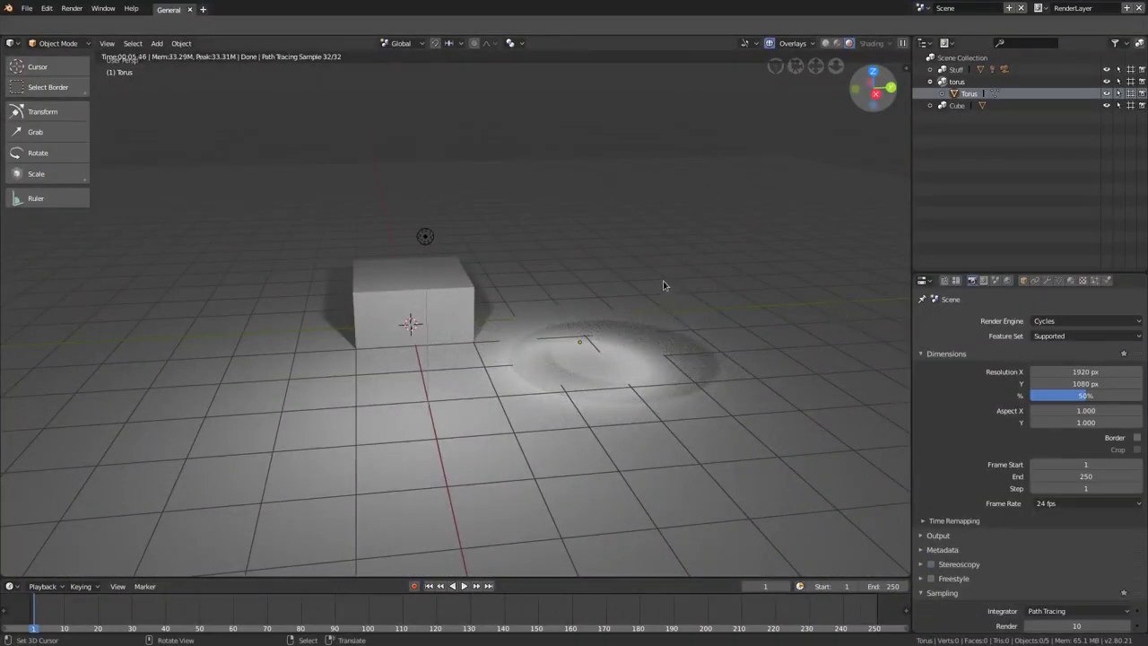
# - Select the lamp and move it twice to a new spot above the cube
pyautogui.rightClick(662, 282)
pyautogui.moveTo(663, 281); pyautogui.dragTo(559, 232, button='middle')
pyautogui.rightClick(555, 233)
pyautogui.press('g')
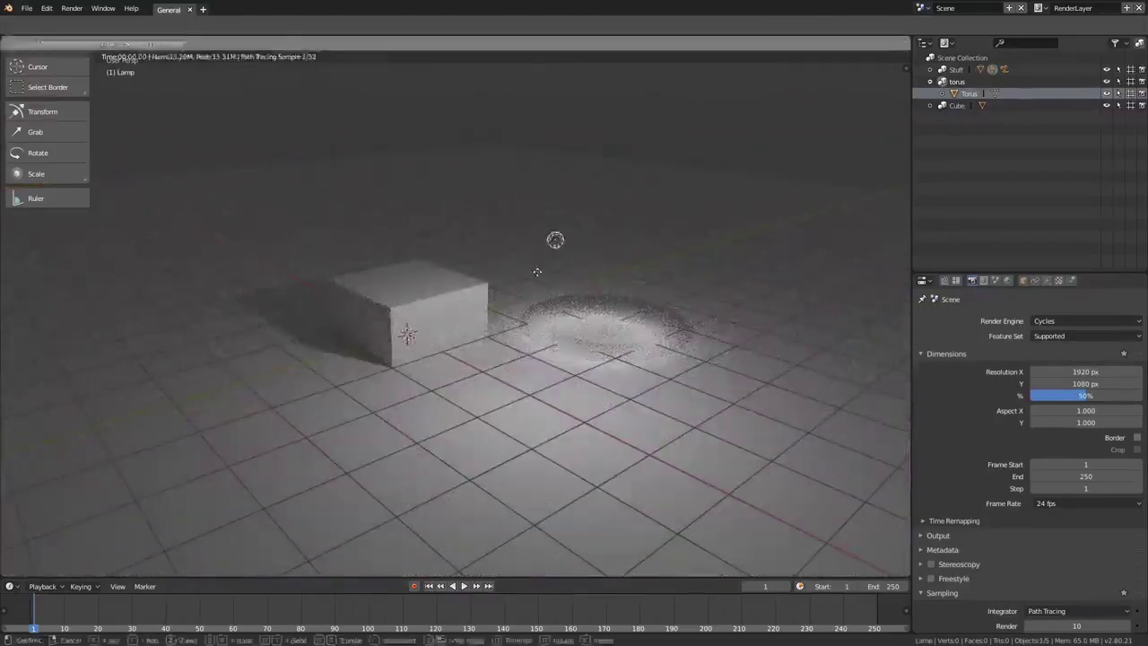
pyautogui.click(512, 283)
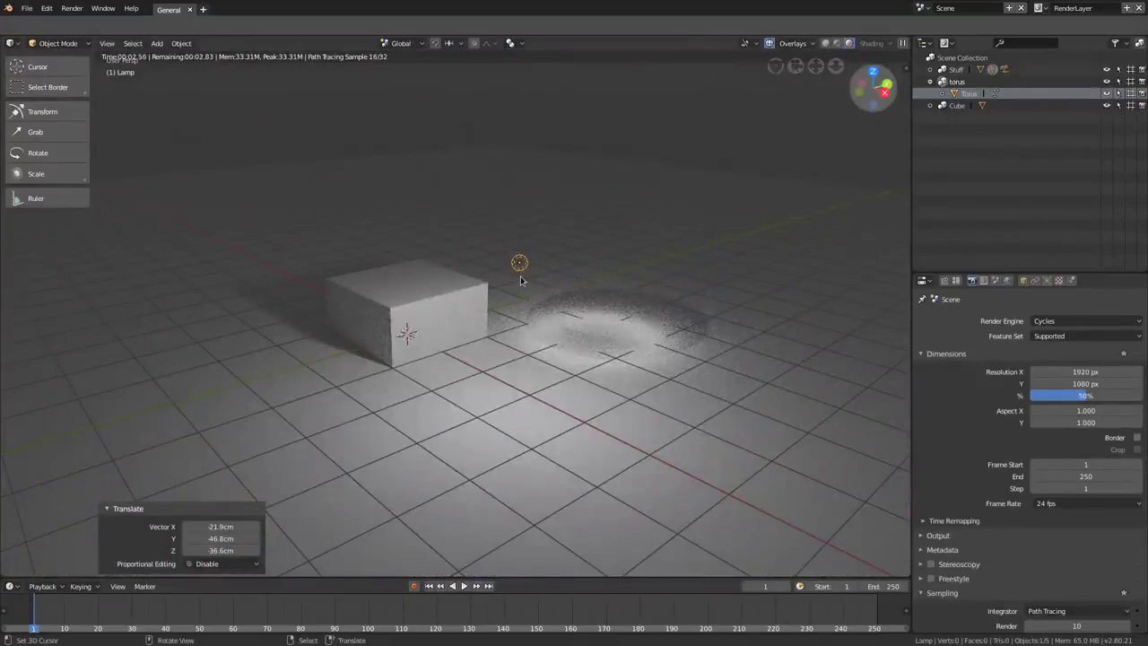
pyautogui.press('g')
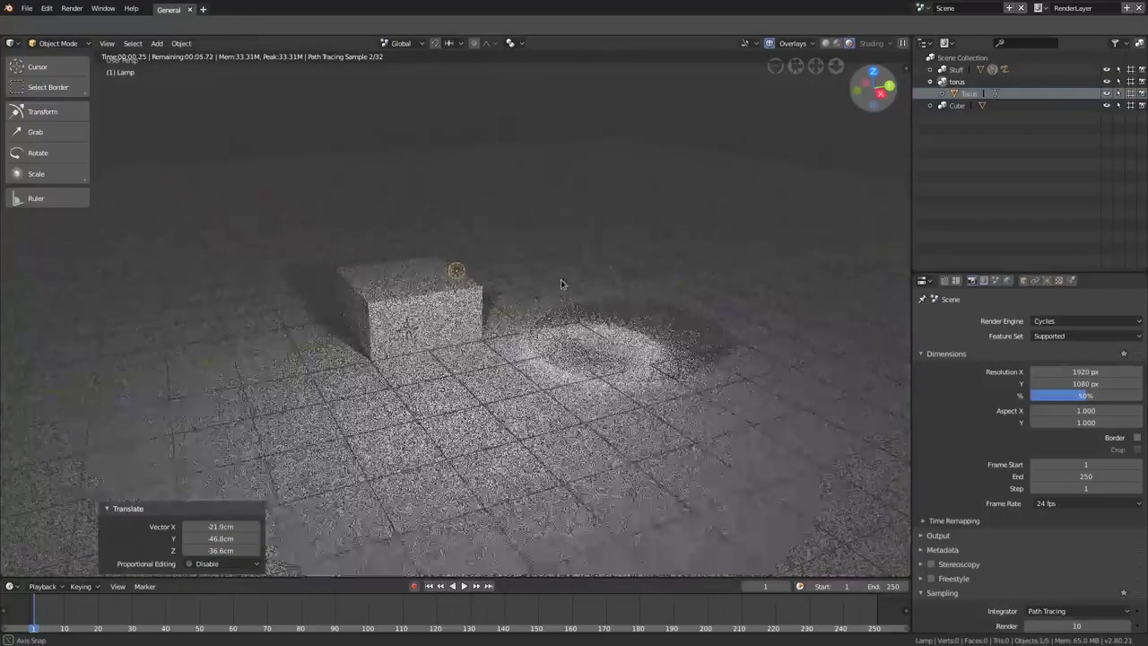
pyautogui.click(497, 261)
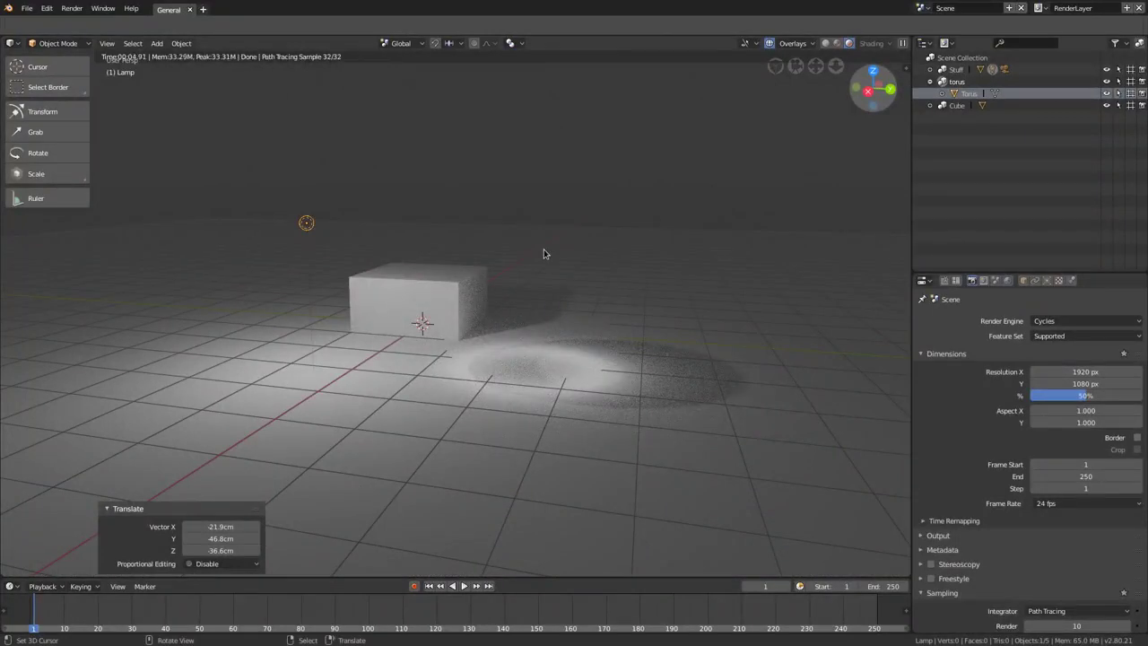
# - Orbit around the lit scene, then quit the file with Ctrl+Q
pyautogui.hotkey('ctrl', 'q')
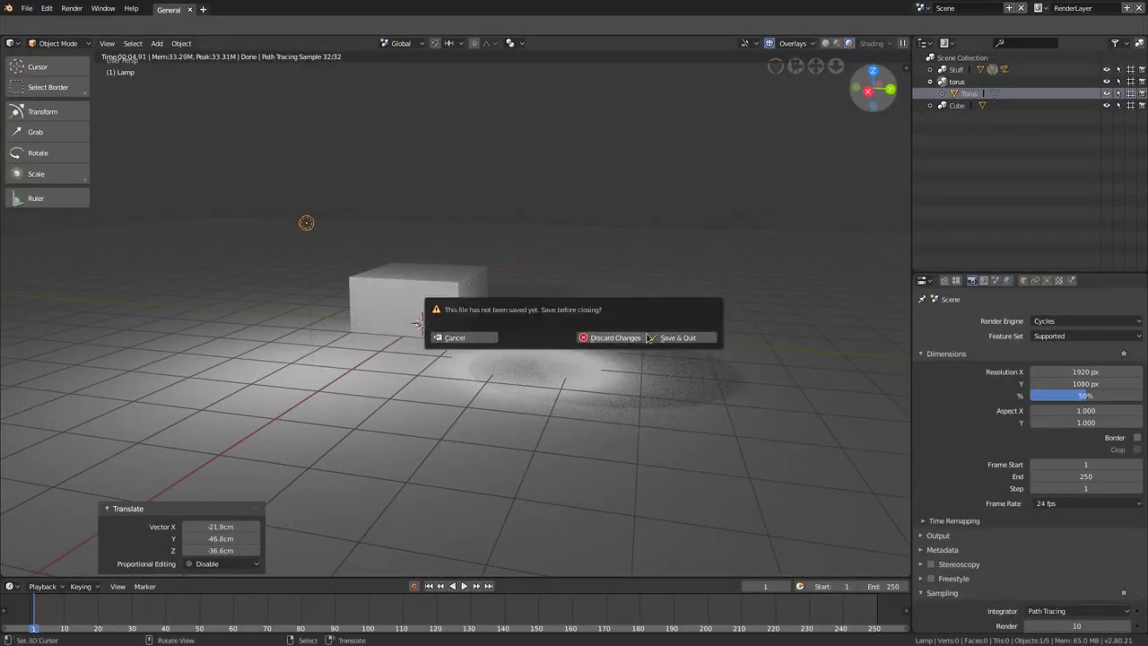
pyautogui.press('Escape')
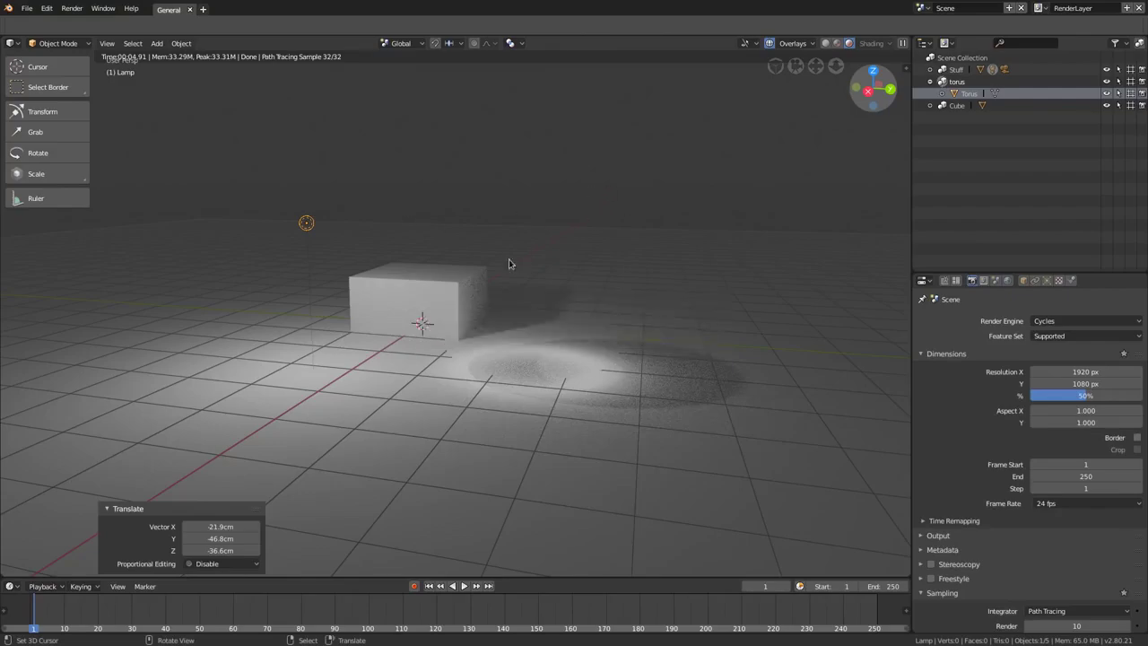
pyautogui.moveTo(508, 265); pyautogui.dragTo(627, 267, button='middle')
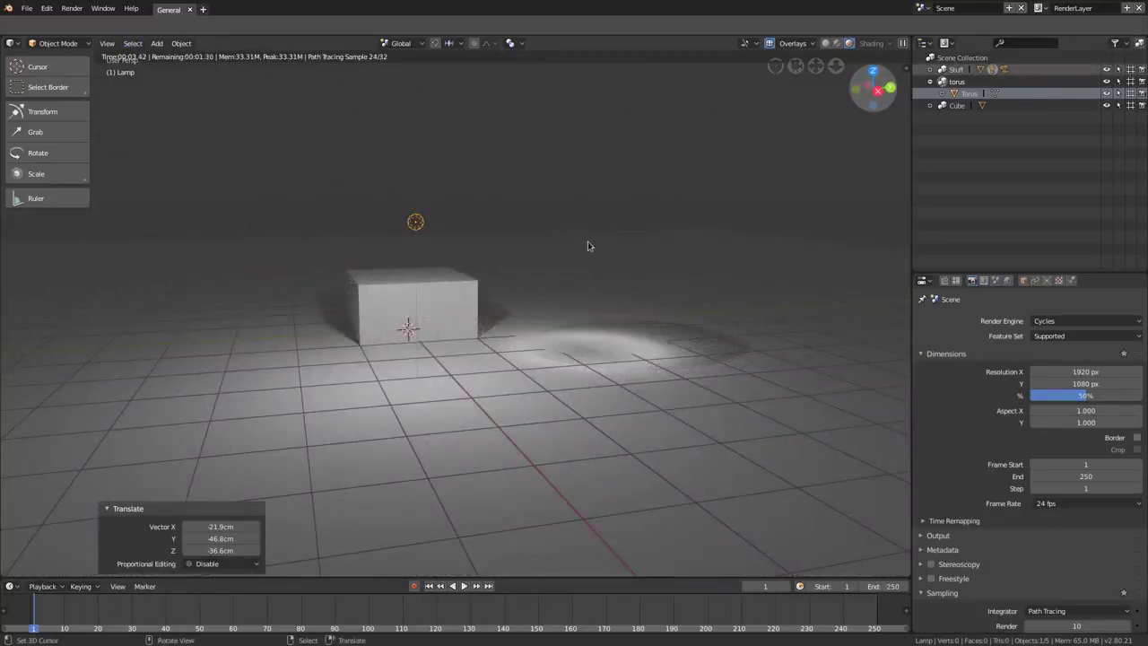
pyautogui.hotkey('ctrl', 'q')
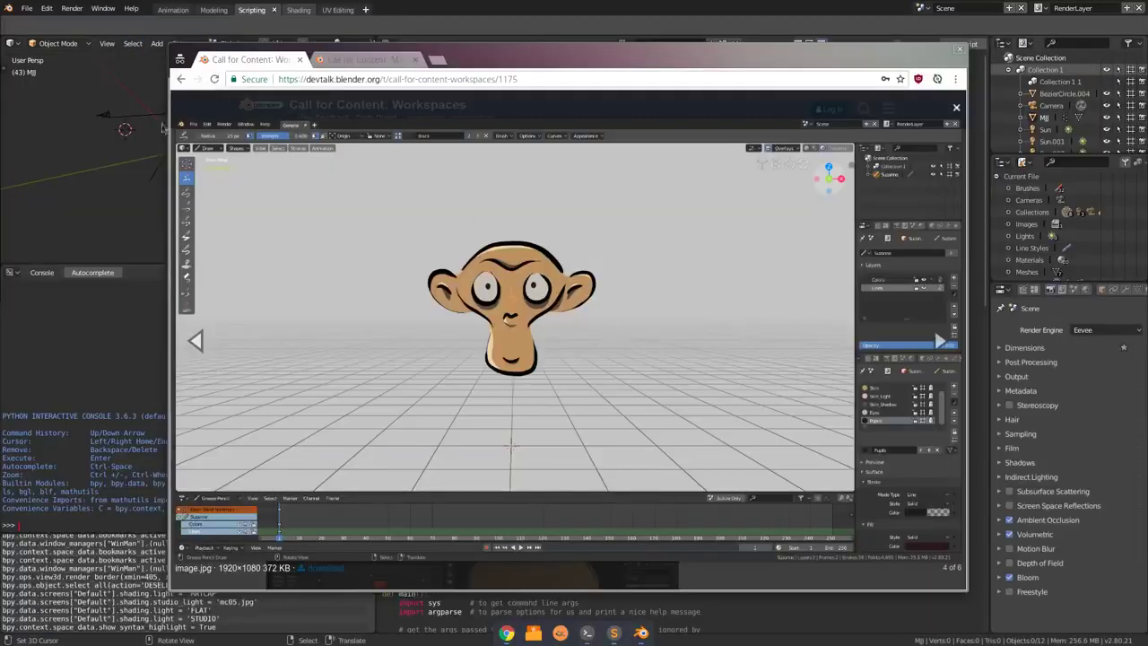
# - Close the browser to reveal the Scripting workspace with background_job.py
pyautogui.click(91, 155)
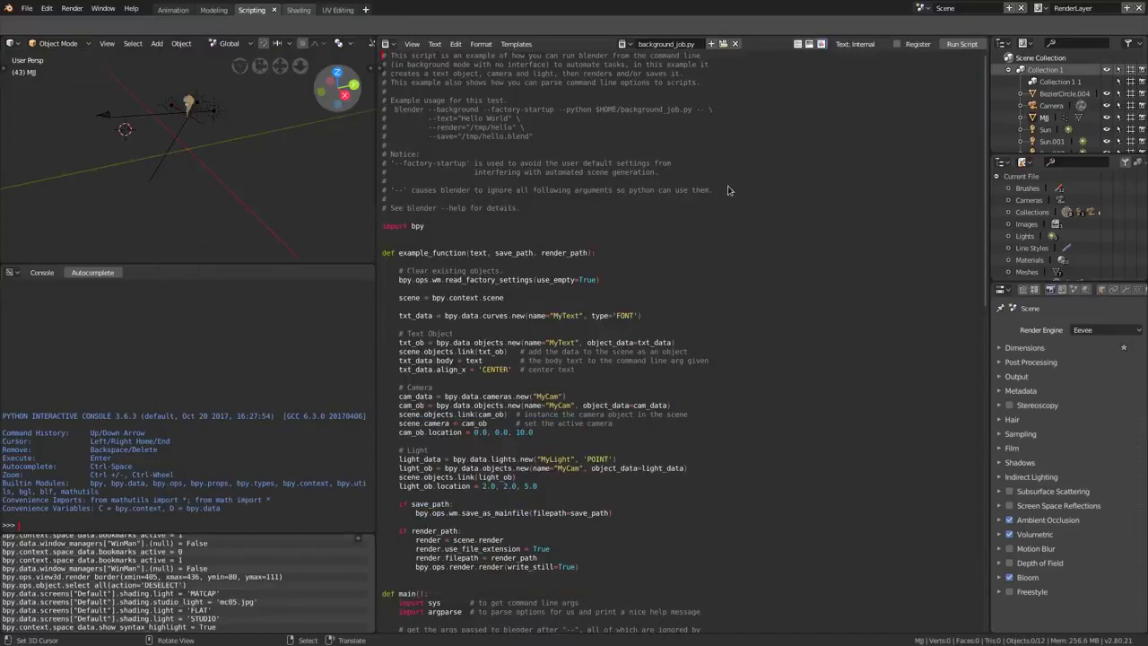